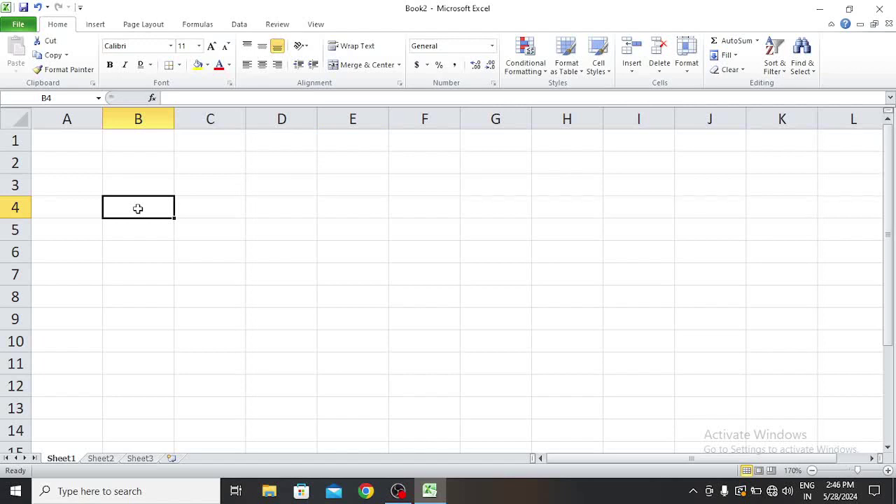
Enter the text "Front Hub" in cell B4 and select that cell.
{"action": "type", "text": "Front"}
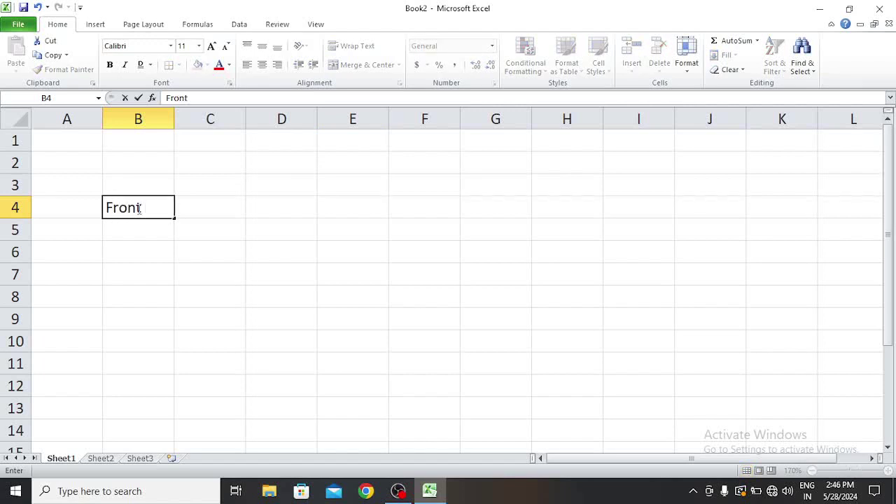
{"action": "type", "text": " Hub"}
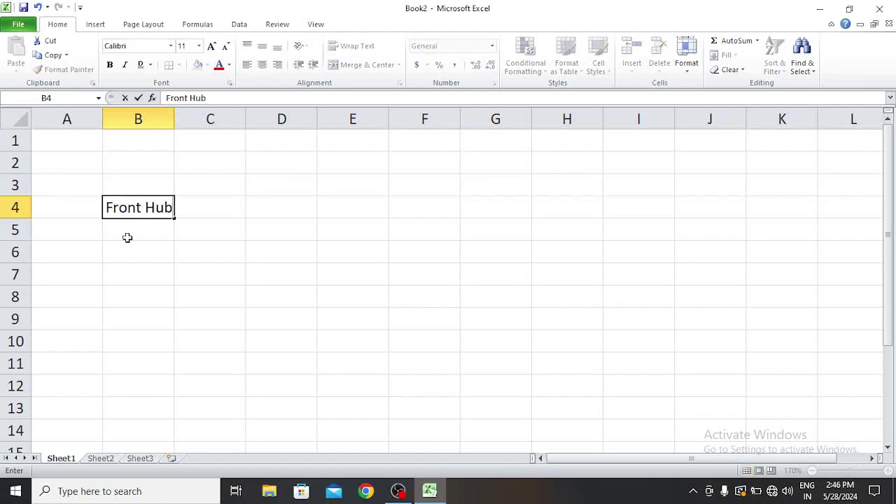
{"action": "left_click", "coordinate": [126, 237]}
{"action": "left_click", "coordinate": [140, 208]}
{"action": "key", "text": "ctrl+z"}
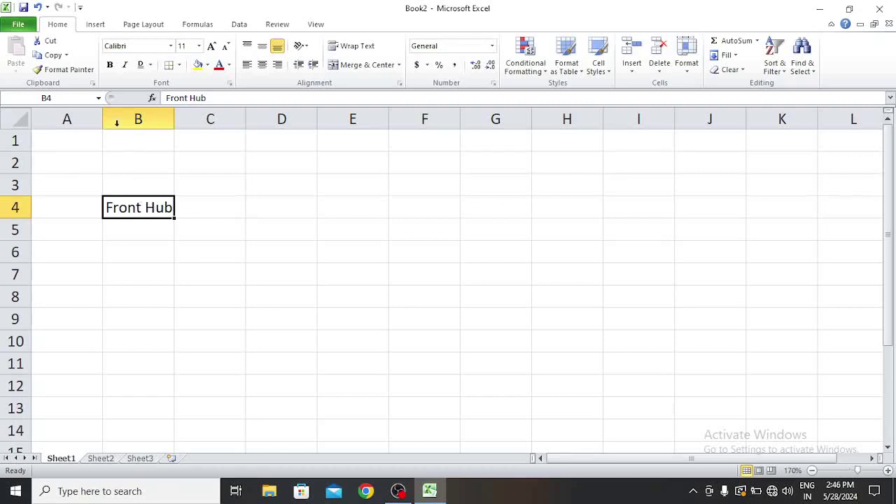
Format the text in cell B4 as bold and italic.
{"action": "left_click", "coordinate": [110, 65]}
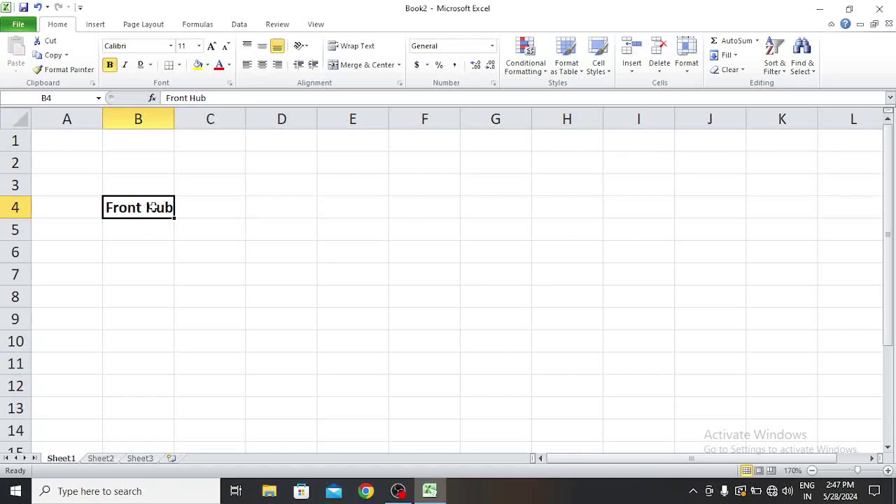
{"action": "left_click", "coordinate": [125, 66]}
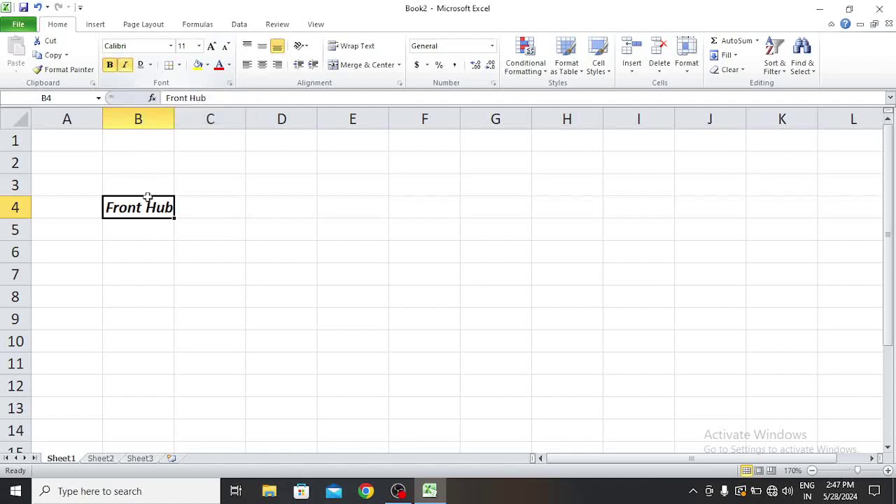
{"action": "left_click", "coordinate": [145, 233]}
{"action": "left_click", "coordinate": [148, 211]}
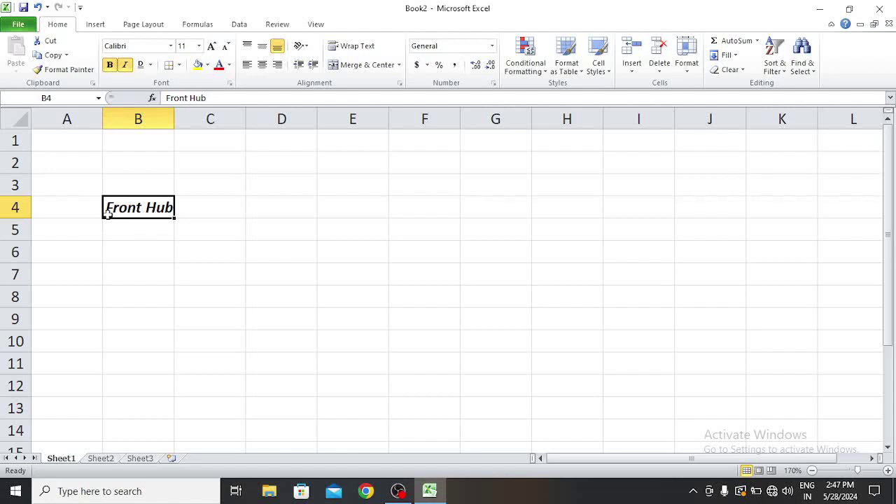
{"action": "left_click", "coordinate": [228, 210]}
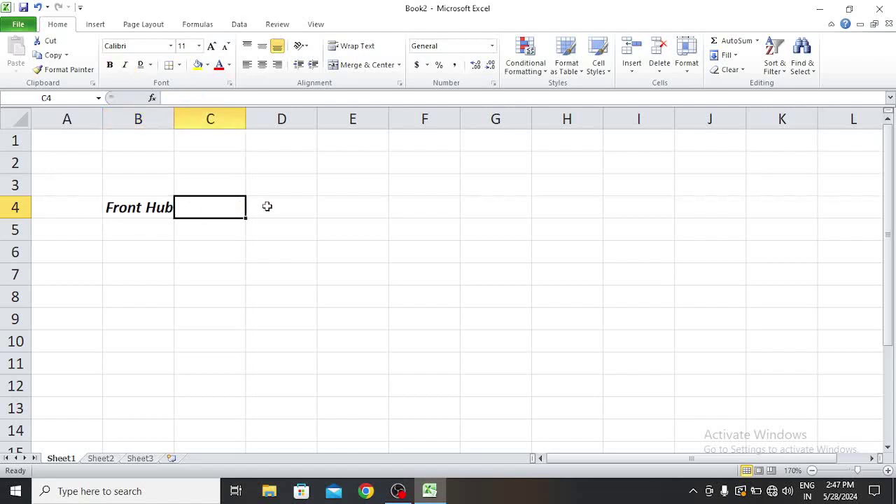
{"action": "left_click", "coordinate": [149, 207]}
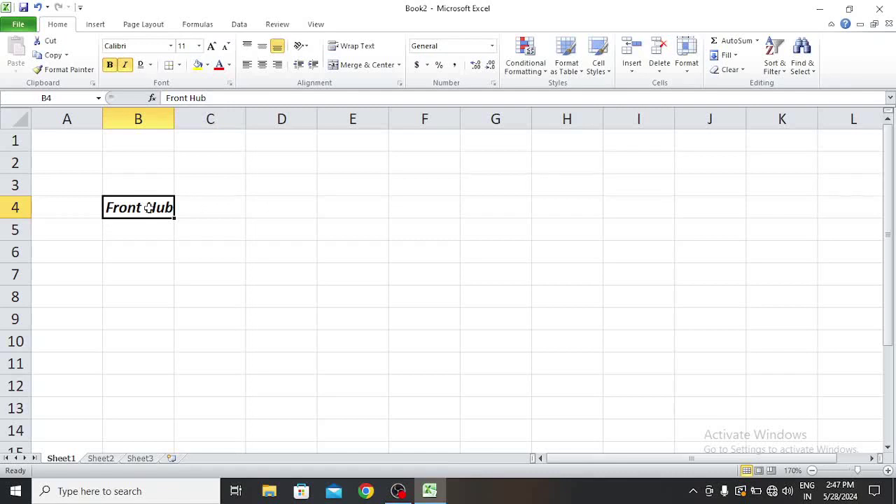
Apply a single underline to the text in cell B4.
{"action": "left_click", "coordinate": [150, 64]}
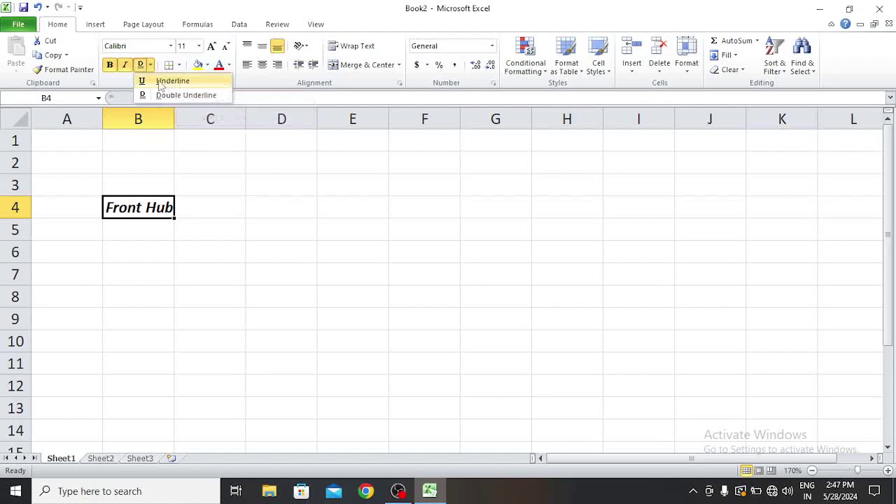
{"action": "left_click", "coordinate": [179, 83]}
{"action": "left_click", "coordinate": [142, 237]}
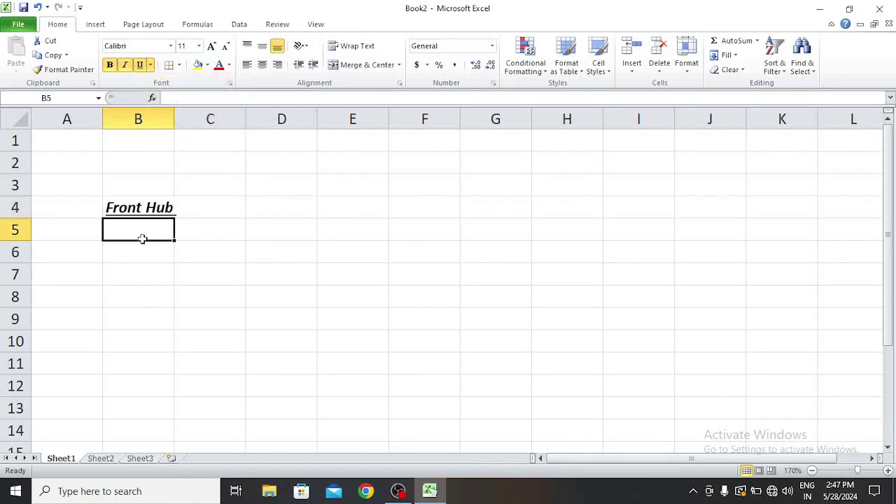
{"action": "left_click", "coordinate": [164, 208]}
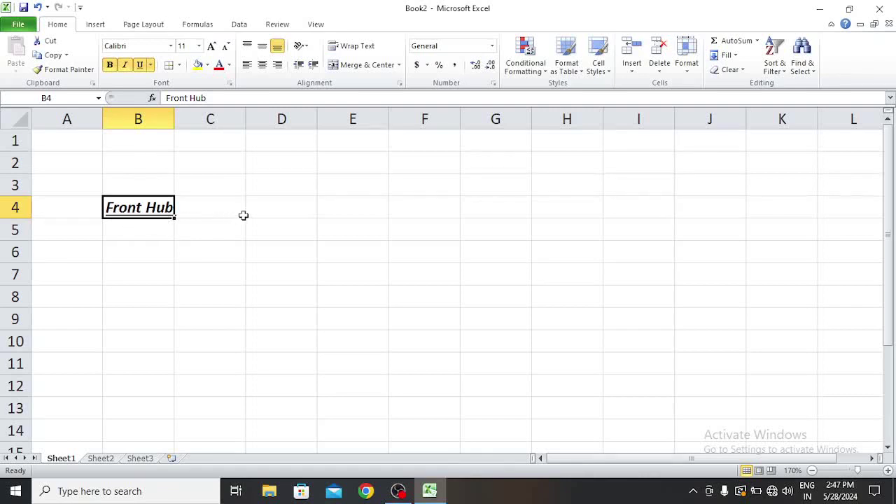
{"action": "left_click", "coordinate": [289, 212]}
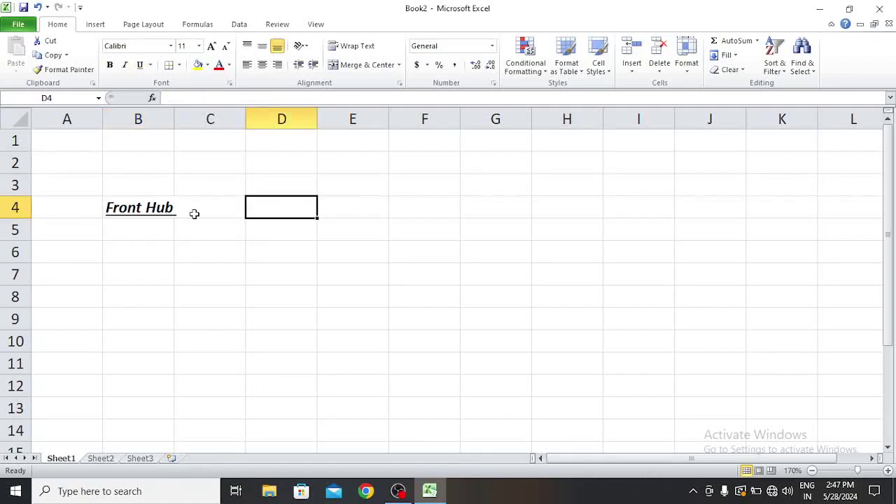
Change the underline style of cell B4 to Double Underline.
{"action": "left_click", "coordinate": [133, 208]}
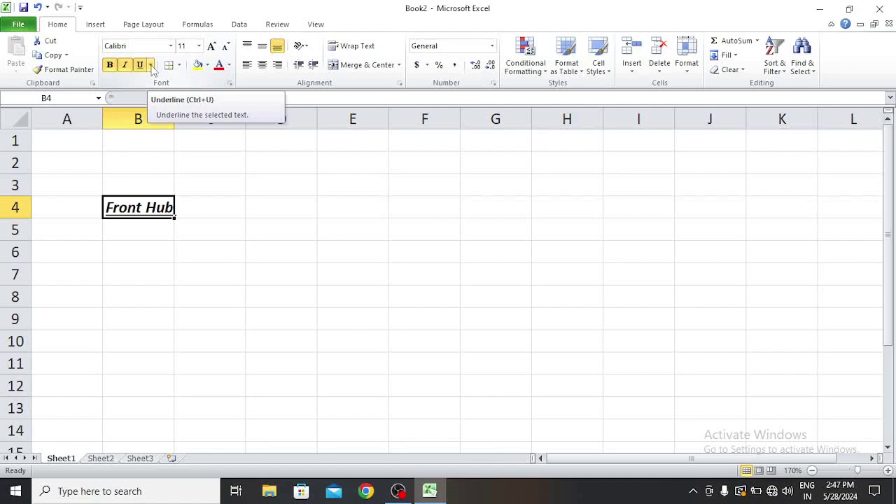
{"action": "left_click", "coordinate": [150, 65]}
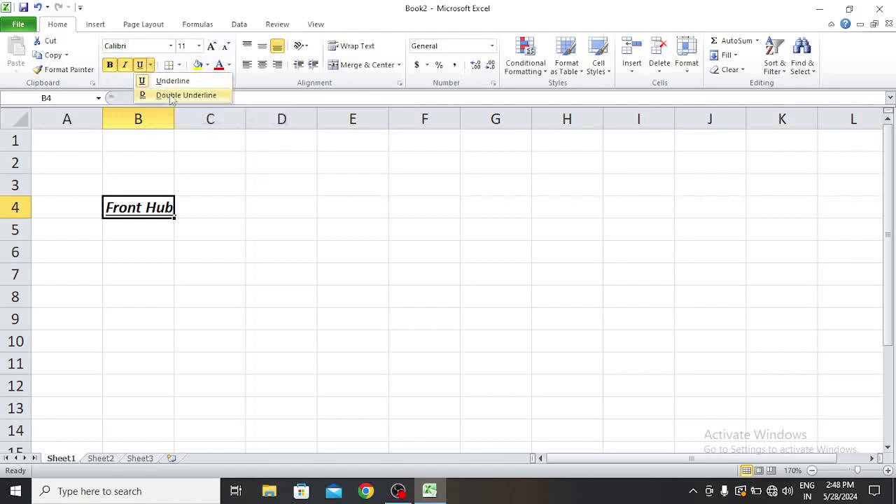
{"action": "left_click", "coordinate": [197, 99]}
{"action": "left_click", "coordinate": [187, 268]}
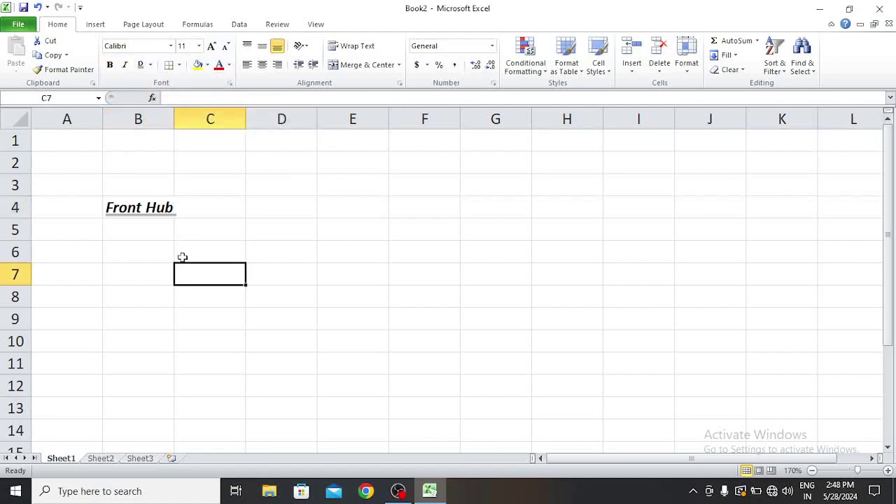
Delete the text from cell B4 and enter "Front Hub" in cell D4.
{"action": "left_click", "coordinate": [141, 214]}
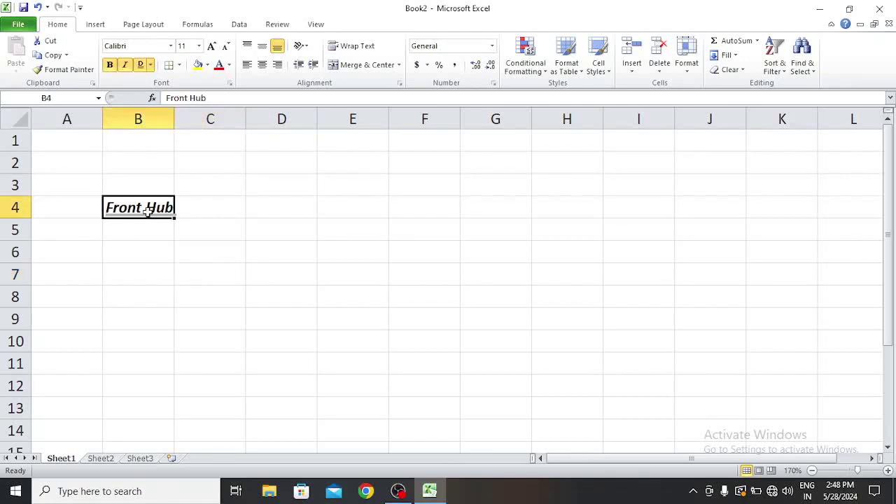
{"action": "key", "text": "Delete"}
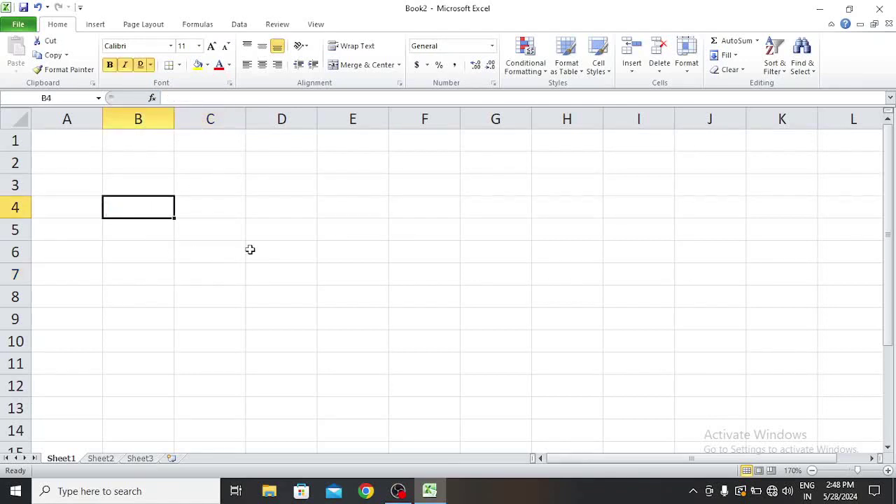
{"action": "left_click", "coordinate": [270, 202]}
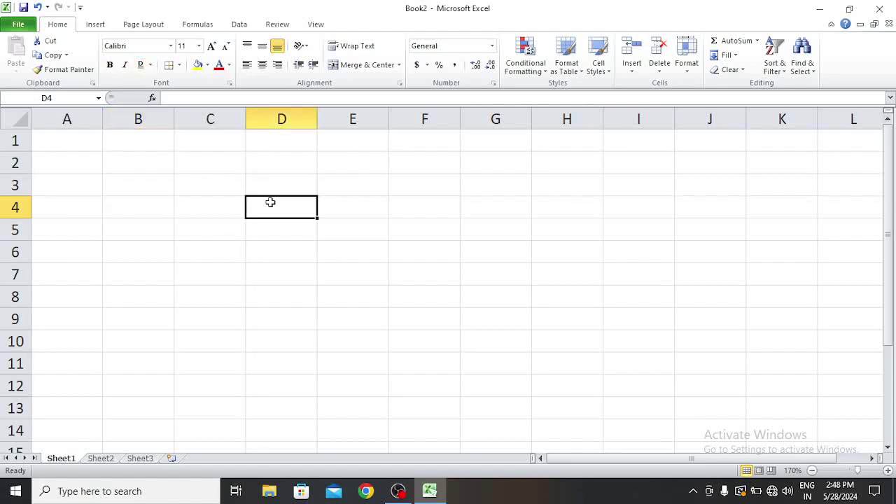
{"action": "type", "text": "Front H"}
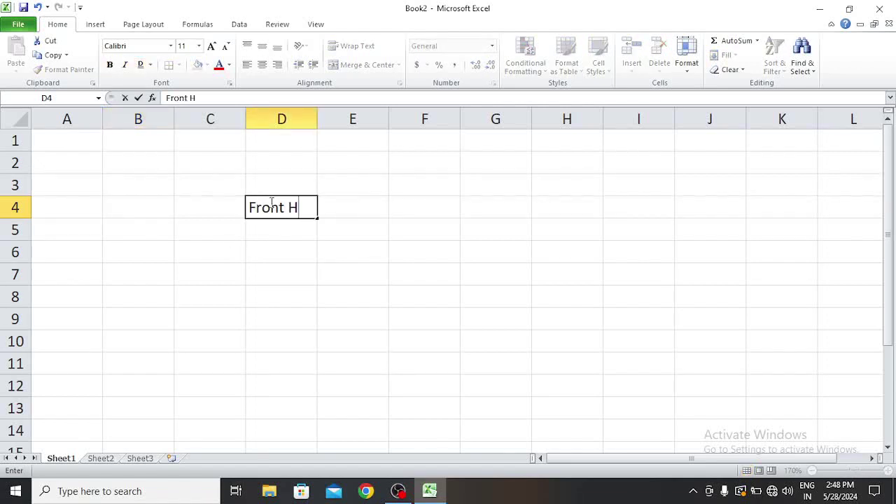
{"action": "type", "text": "ub"}
{"action": "left_click", "coordinate": [271, 258]}
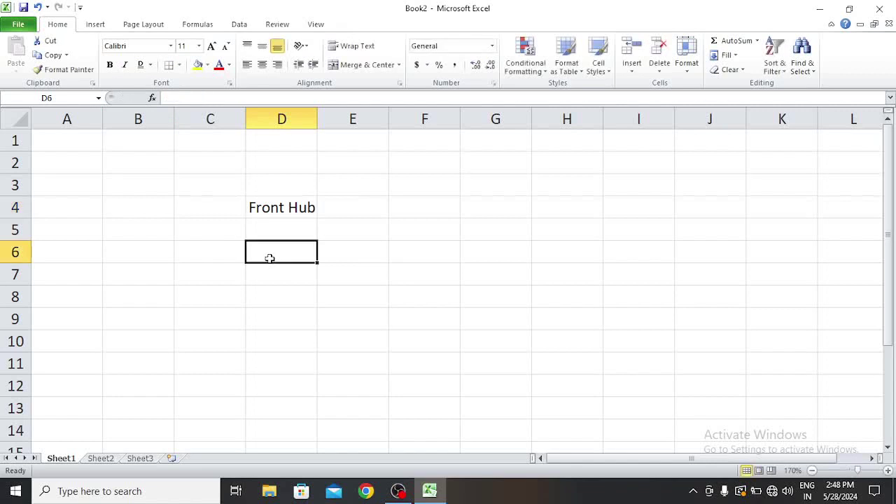
Change the font of cell D4 to Algerian and widen column D to fit the text.
{"action": "left_click", "coordinate": [290, 210]}
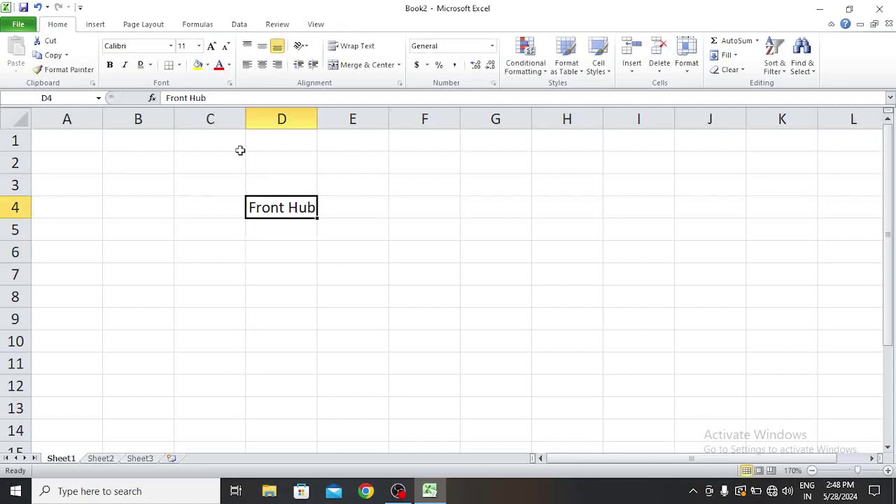
{"action": "left_click", "coordinate": [171, 46]}
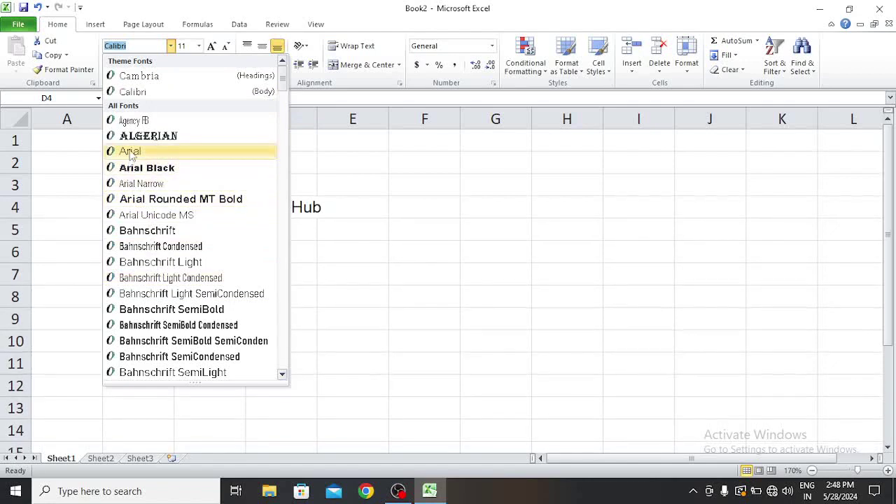
{"action": "left_click", "coordinate": [185, 139]}
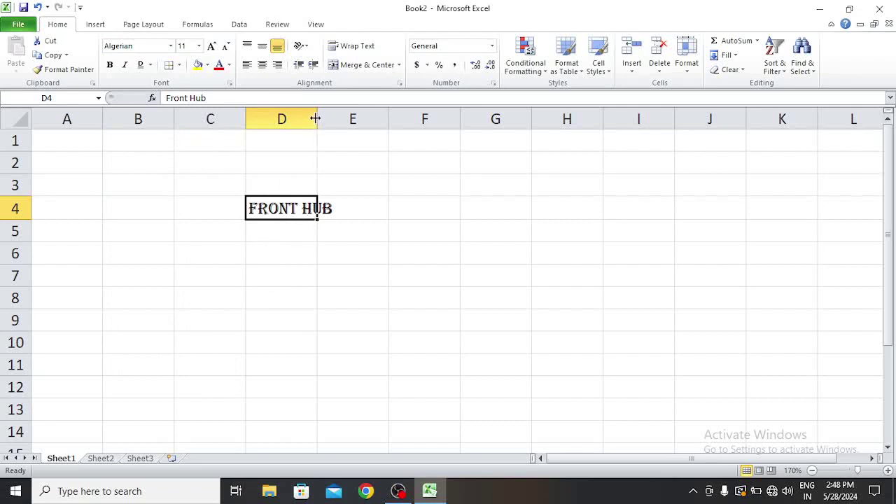
{"action": "left_click_drag", "start_coordinate": [318, 119], "coordinate": [341, 119]}
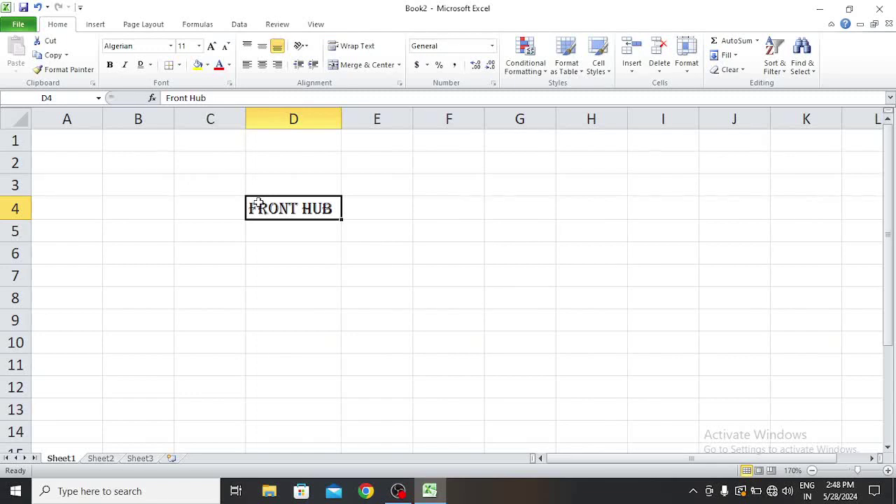
Try font size 72 and a custom font size of 120 on the text in cell D4.
{"action": "left_click", "coordinate": [200, 46]}
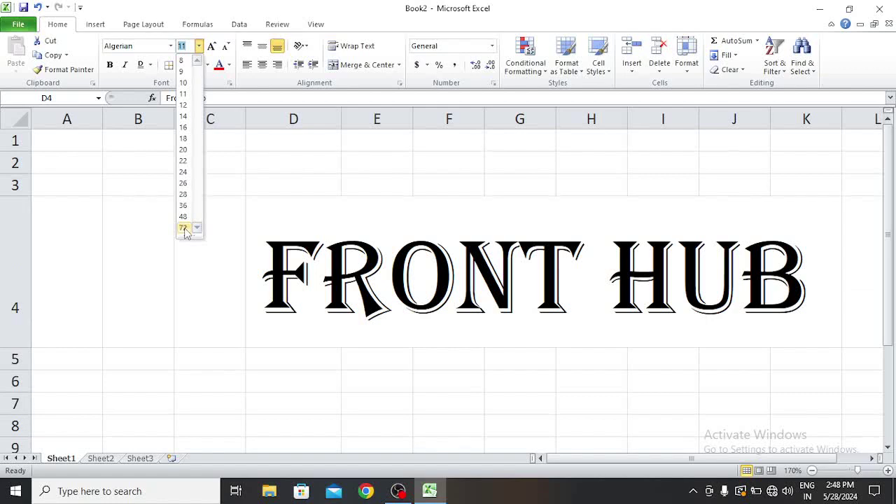
{"action": "left_click", "coordinate": [184, 229]}
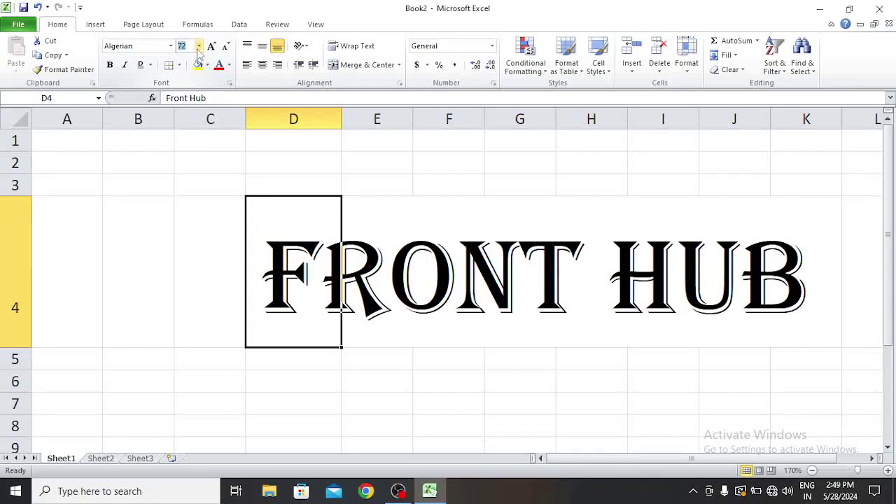
{"action": "type", "text": "120"}
{"action": "key", "text": "Return"}
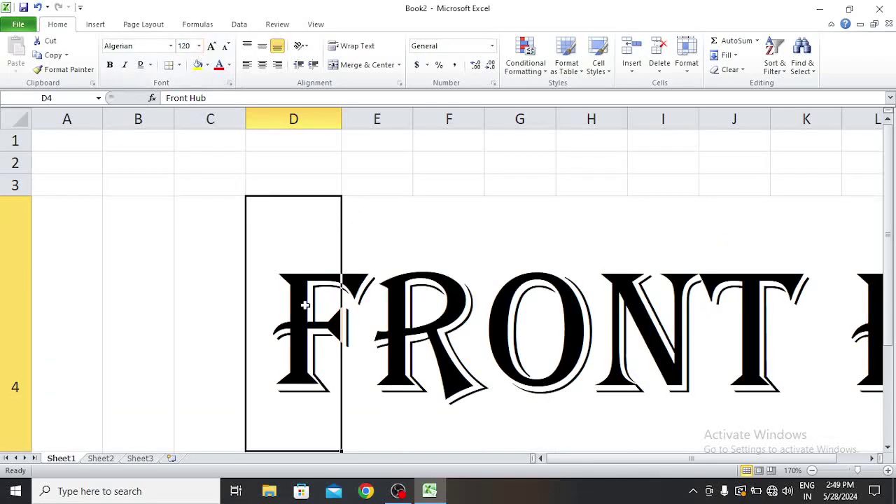
Undo the font size changes in cell D4 and the widening of column D.
{"action": "left_click", "coordinate": [406, 255]}
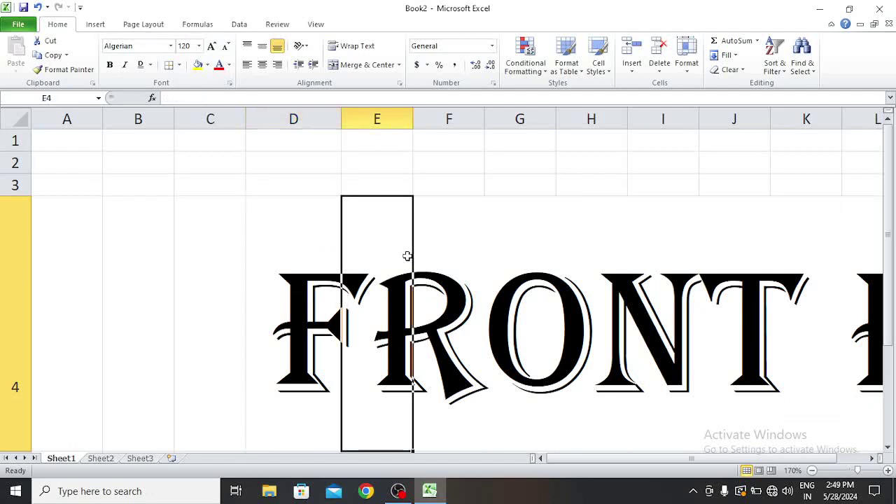
{"action": "key", "text": "ctrl+z"}
{"action": "key", "text": "ctrl+z"}
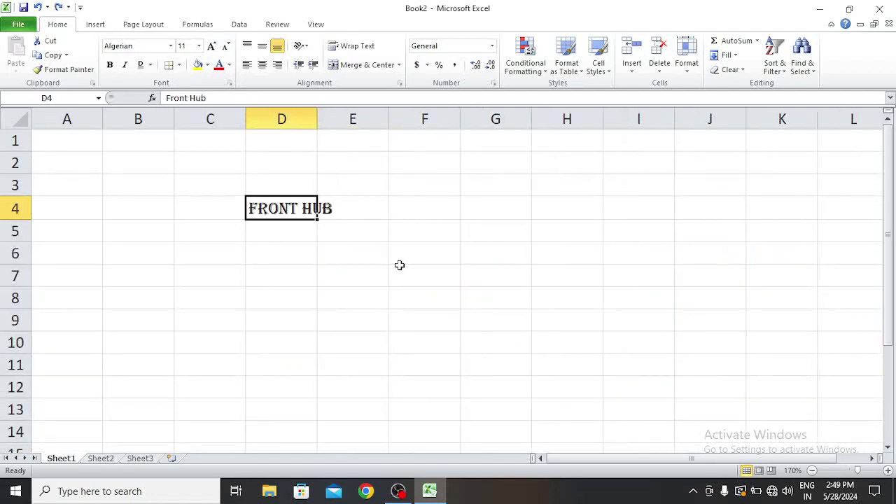
Auto-fit the width of column D to the text in cell D4.
{"action": "left_click", "coordinate": [328, 271]}
{"action": "left_click", "coordinate": [291, 207]}
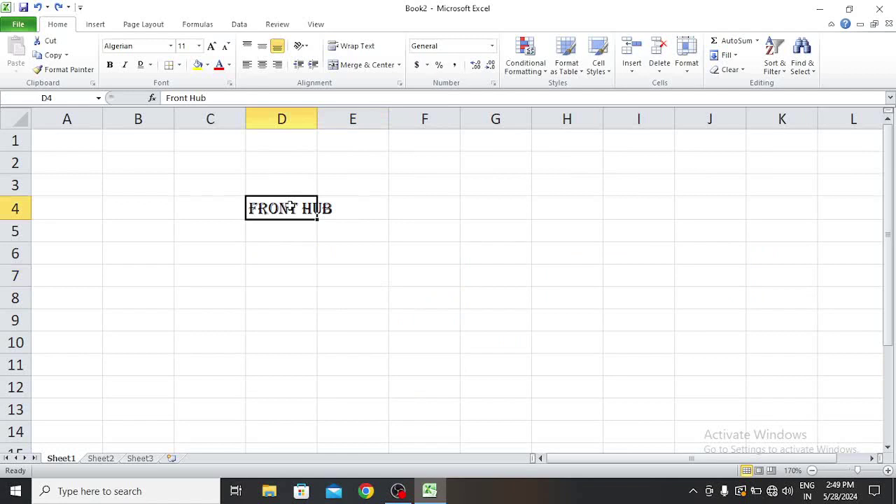
{"action": "double_click", "coordinate": [317, 119]}
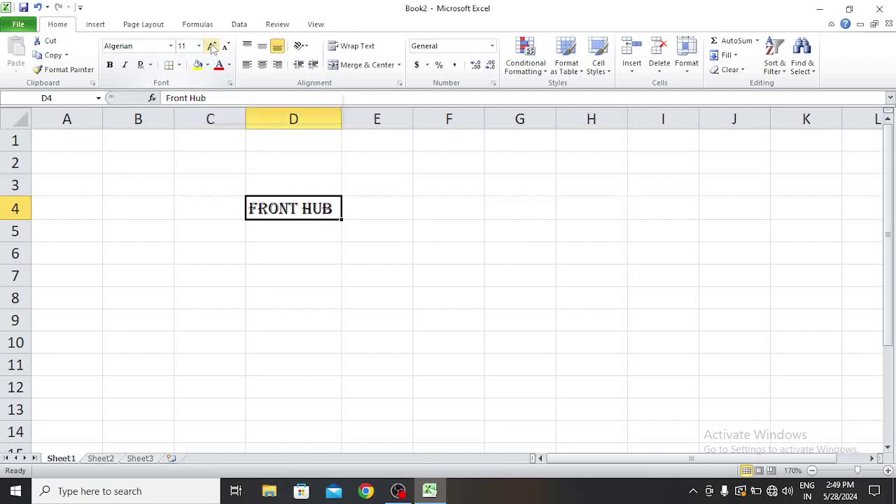
Increase the font size of cell D4 step by step up to 72.
{"action": "left_click", "coordinate": [213, 46]}
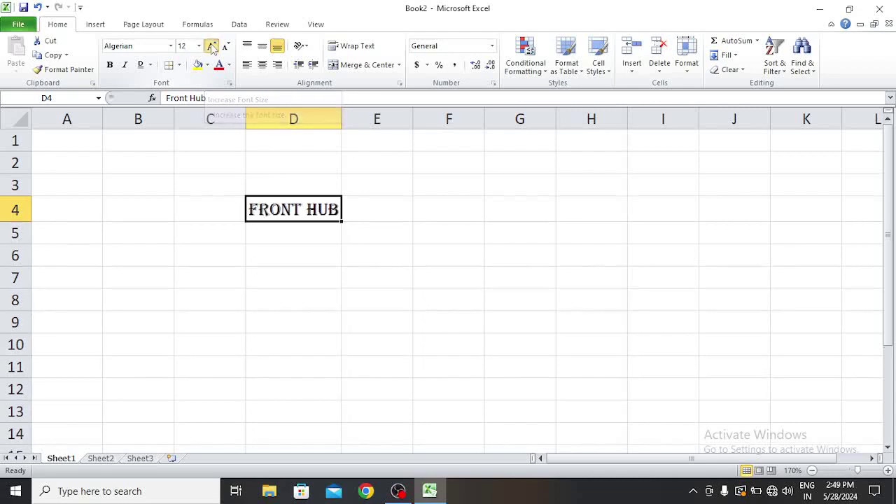
{"action": "left_click", "coordinate": [212, 46]}
{"action": "left_click", "coordinate": [212, 46]}
{"action": "left_click", "coordinate": [213, 46]}
{"action": "left_click", "coordinate": [212, 46]}
{"action": "left_click", "coordinate": [213, 46]}
{"action": "left_click", "coordinate": [212, 47]}
{"action": "left_click", "coordinate": [212, 46]}
{"action": "left_click", "coordinate": [212, 46]}
{"action": "left_click", "coordinate": [212, 47]}
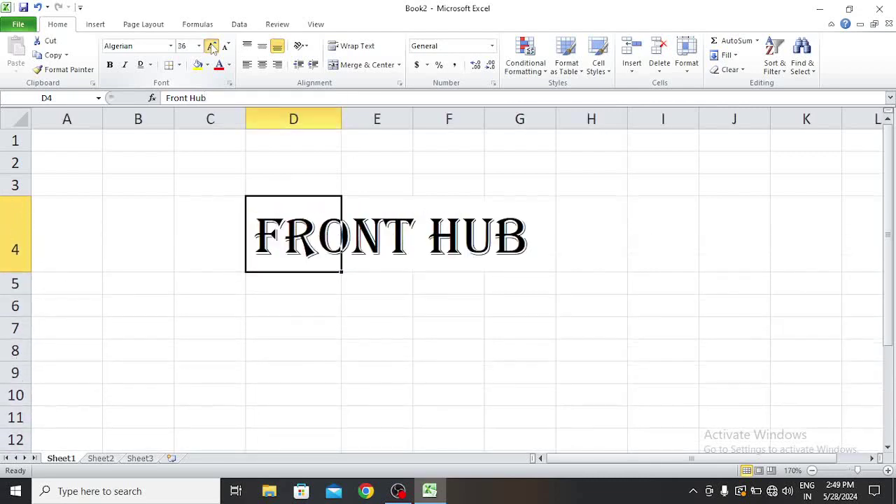
{"action": "left_click", "coordinate": [213, 46]}
{"action": "left_click", "coordinate": [212, 46]}
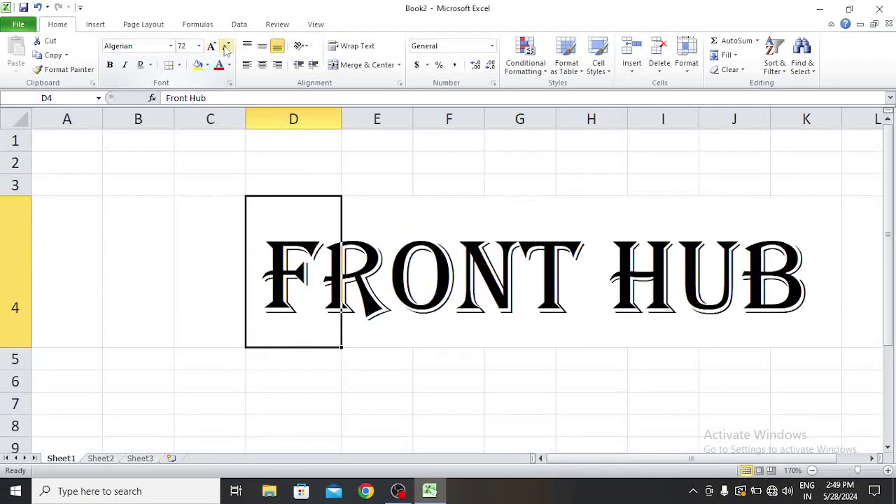
Decrease the font size of cell D4 step by step down to 28.
{"action": "left_click", "coordinate": [226, 47]}
{"action": "left_click", "coordinate": [225, 46]}
{"action": "left_click", "coordinate": [225, 46]}
{"action": "left_click", "coordinate": [225, 46]}
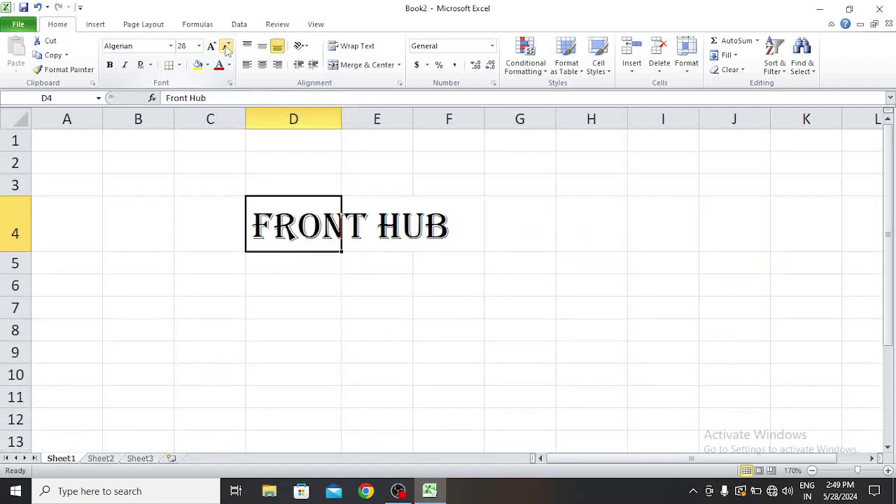
Decrease the font size of cell D4 step by step from 28 down to 12.
{"action": "left_click", "coordinate": [225, 46]}
{"action": "left_click", "coordinate": [226, 46]}
{"action": "left_click", "coordinate": [225, 46]}
{"action": "left_click", "coordinate": [226, 46]}
{"action": "left_click", "coordinate": [225, 46]}
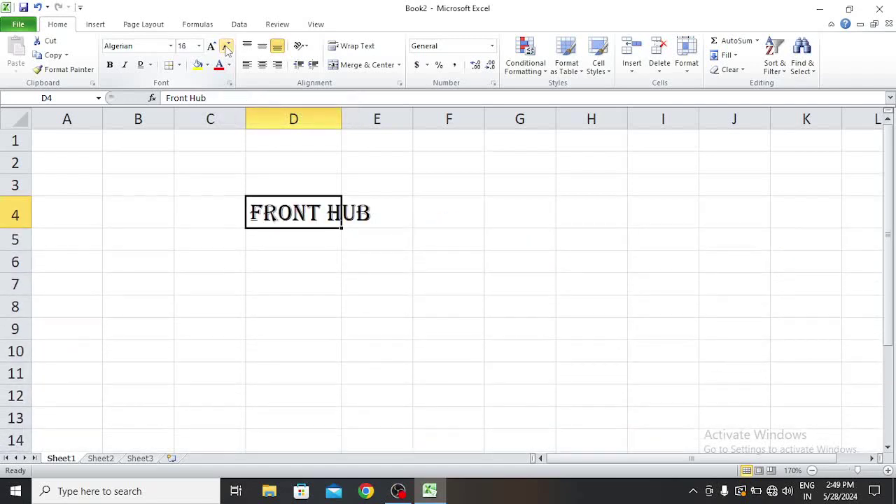
{"action": "left_click", "coordinate": [226, 46]}
{"action": "left_click", "coordinate": [226, 46]}
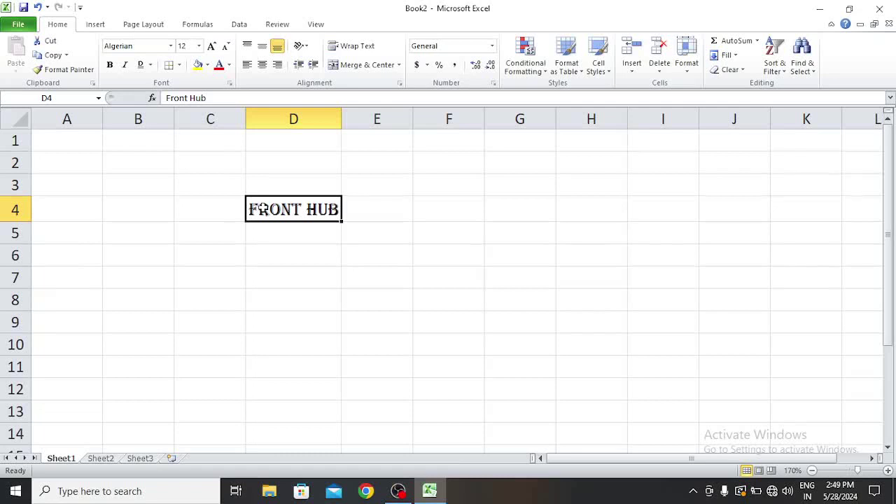
Fill cell D4 with black and set its font color to white.
{"action": "left_click", "coordinate": [208, 65]}
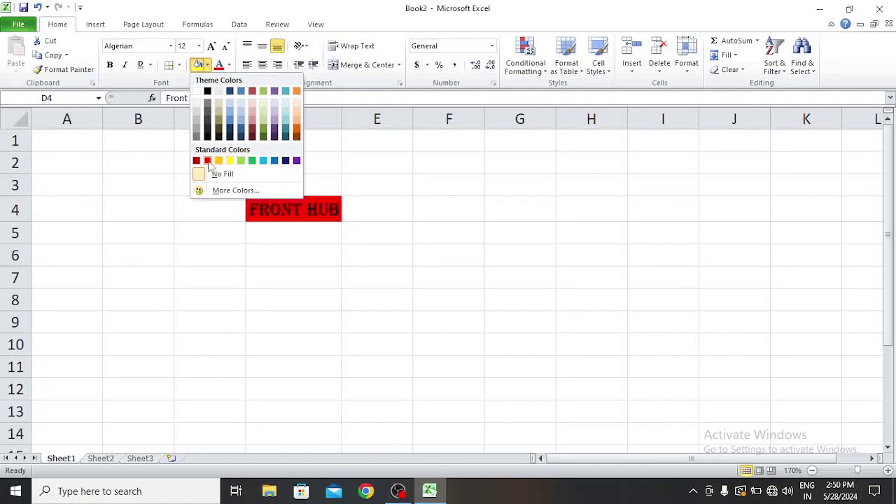
{"action": "left_click", "coordinate": [207, 92]}
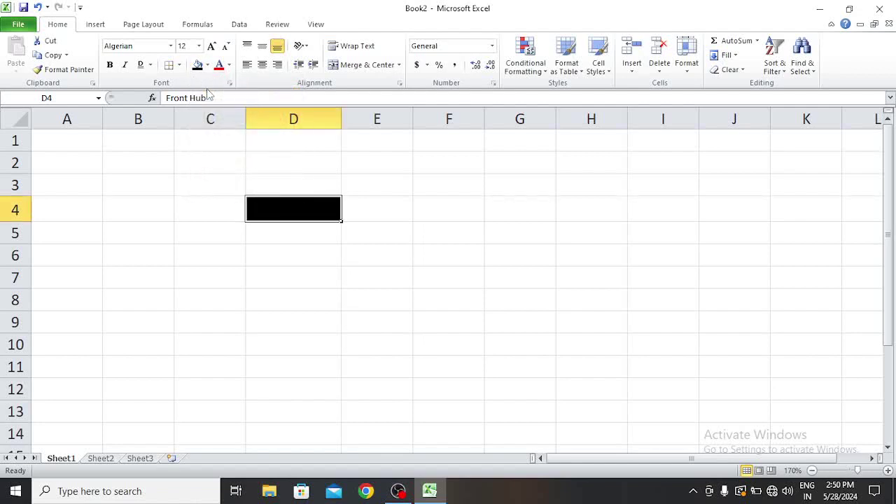
{"action": "left_click", "coordinate": [229, 64]}
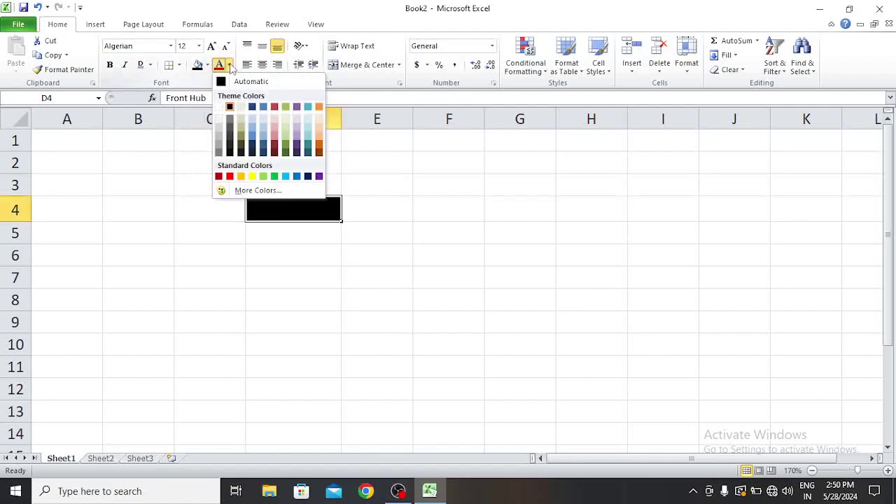
{"action": "left_click", "coordinate": [218, 108]}
{"action": "left_click", "coordinate": [299, 286]}
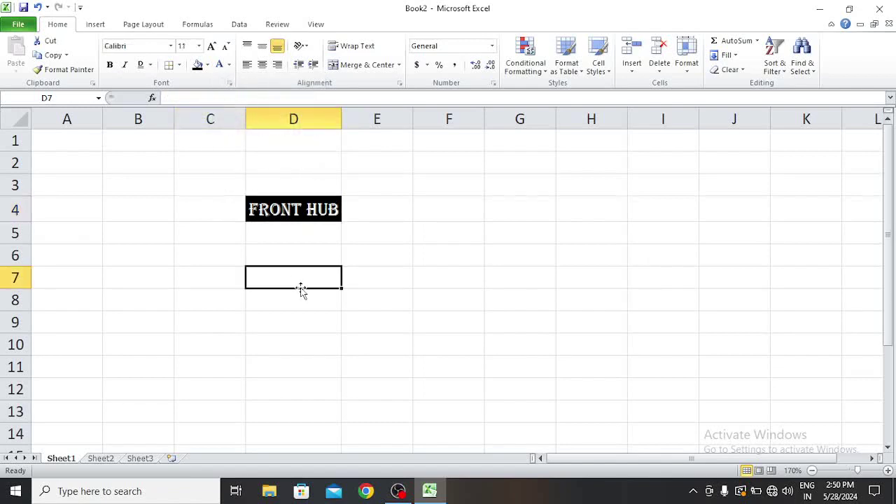
Change the fill of cell D4 to a pinkish red chosen from the additional standard colors.
{"action": "left_click", "coordinate": [259, 211]}
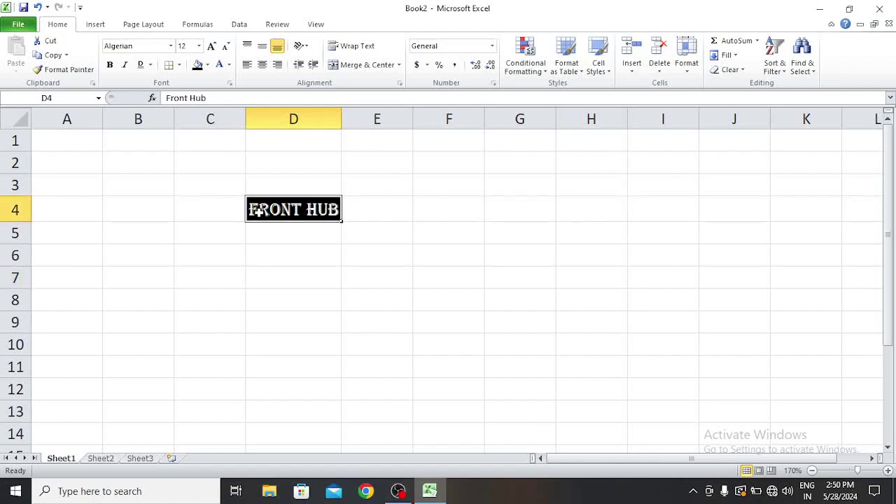
{"action": "left_click", "coordinate": [208, 66]}
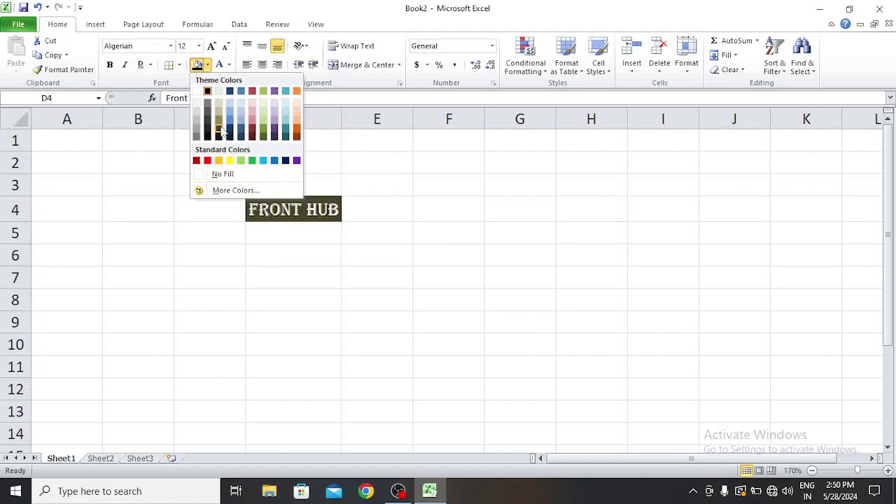
{"action": "left_click", "coordinate": [224, 192]}
{"action": "left_click", "coordinate": [628, 292]}
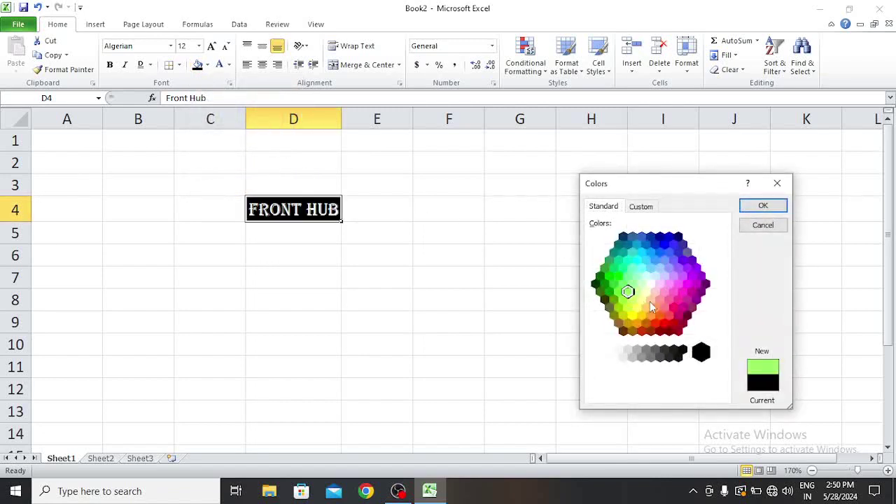
{"action": "left_click", "coordinate": [674, 308]}
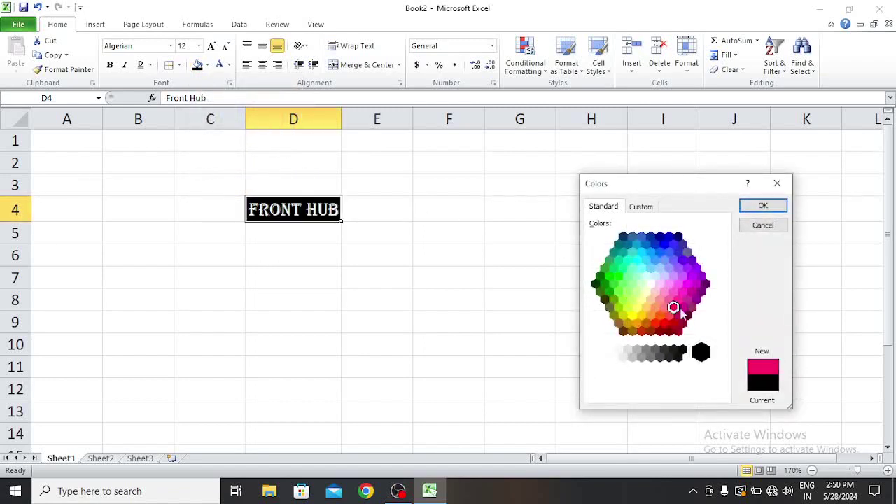
{"action": "left_click", "coordinate": [765, 205]}
{"action": "left_click", "coordinate": [427, 298]}
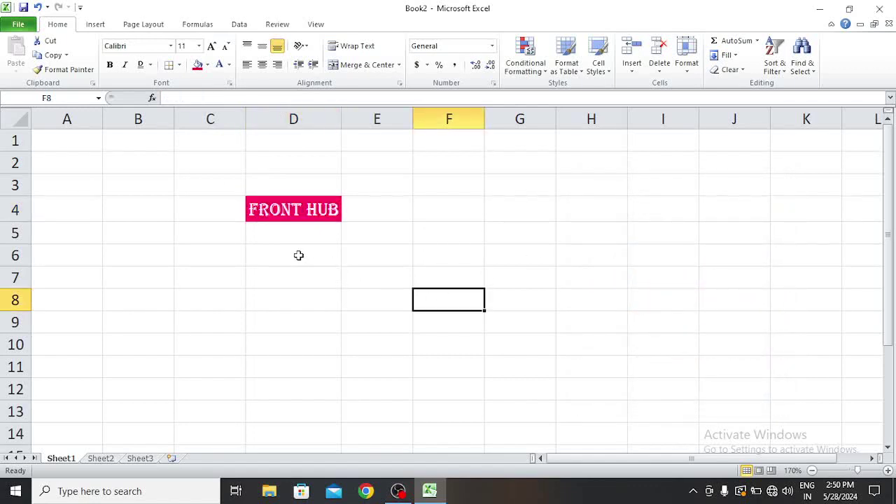
Delete the text in cell D4, keeping its fill.
{"action": "left_click", "coordinate": [297, 209]}
{"action": "key", "text": "Delete"}
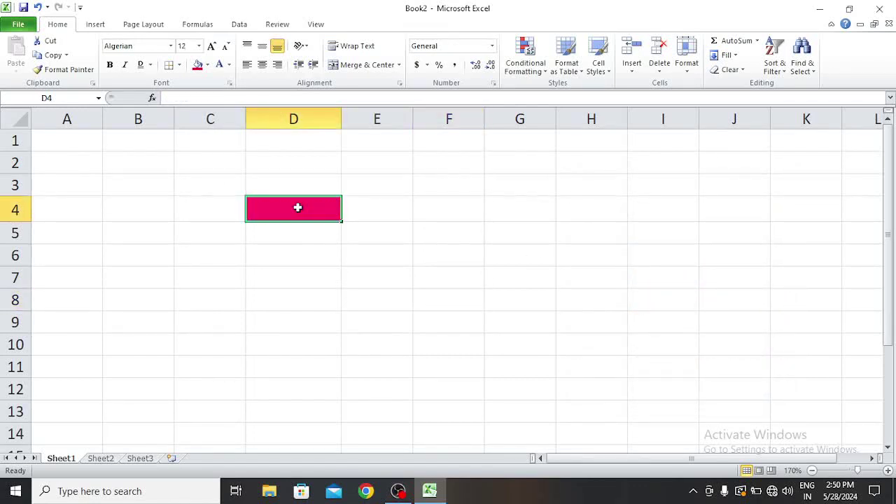
{"action": "left_click", "coordinate": [259, 264]}
Enter the sample text "Front Hub" in cell C10.
{"action": "scroll", "coordinate": [831, 311], "scroll_direction": "down", "scroll_amount": 2}
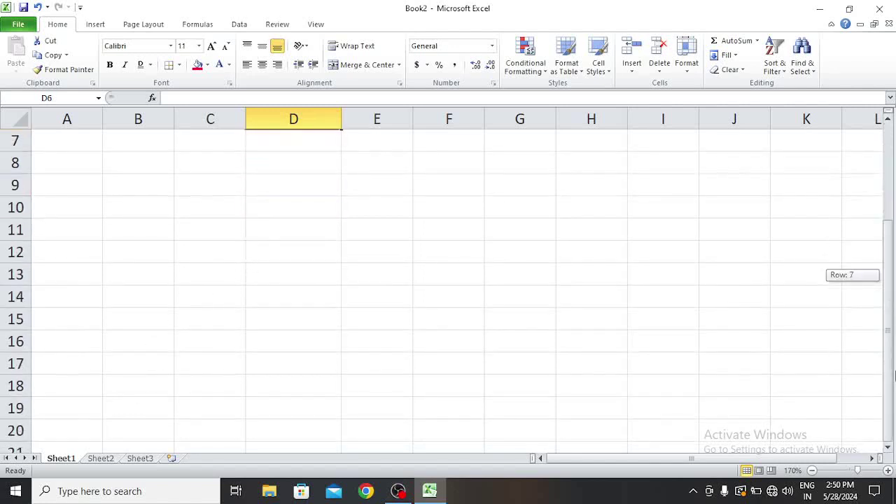
{"action": "left_click", "coordinate": [223, 255]}
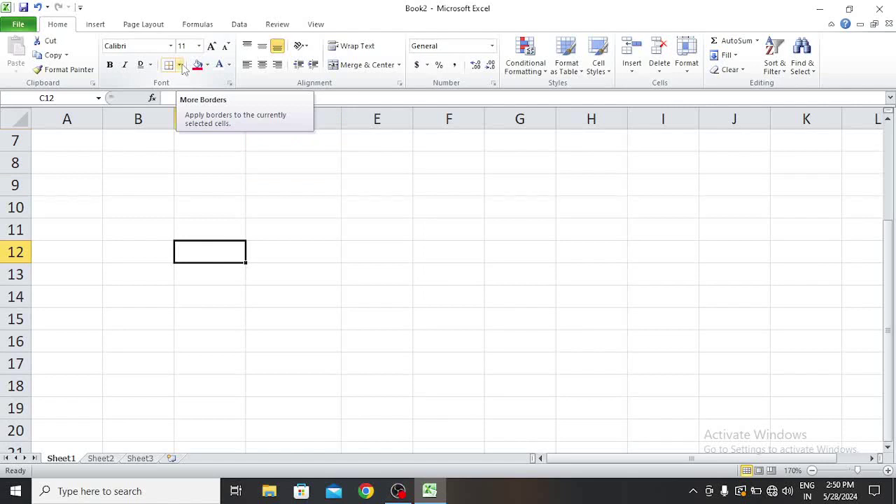
{"action": "left_click", "coordinate": [202, 202]}
{"action": "type", "text": "F"}
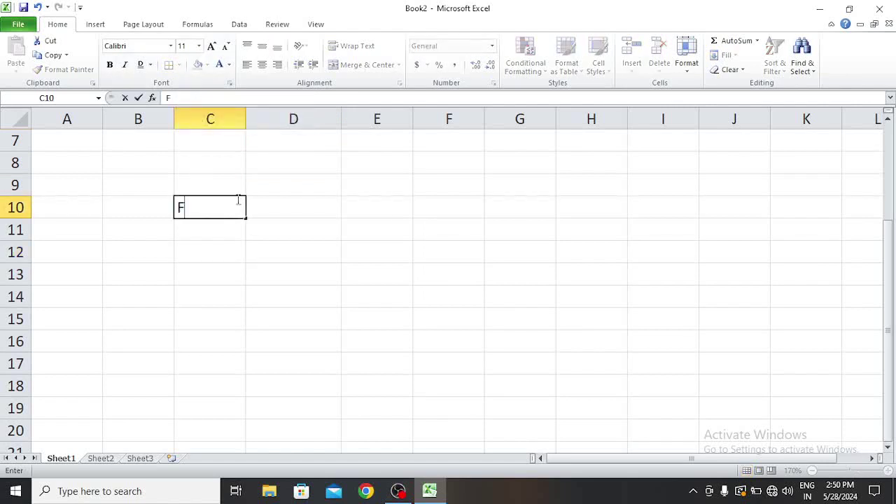
{"action": "type", "text": "ront Hub"}
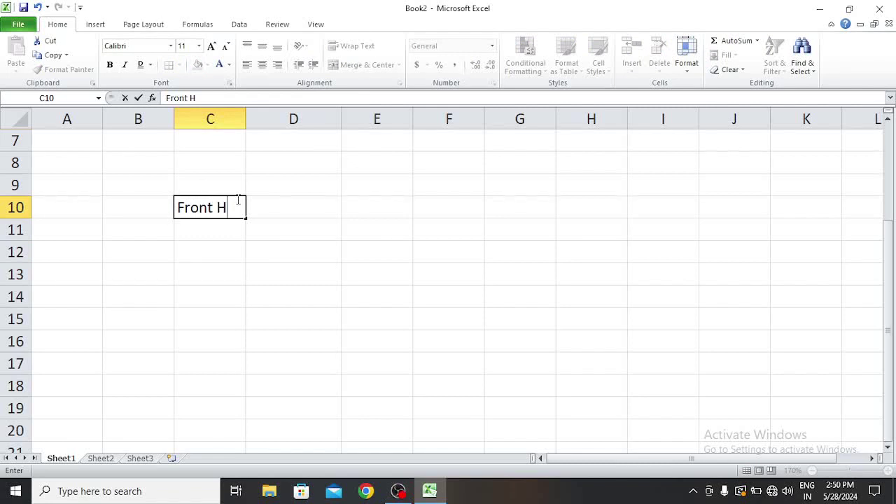
{"action": "left_click", "coordinate": [254, 231]}
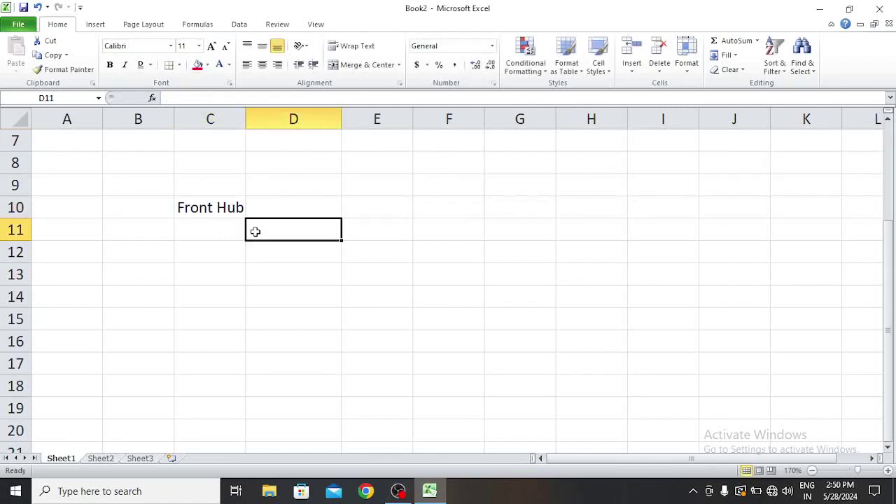
Apply a Bottom Border to cell C10.
{"action": "left_click", "coordinate": [223, 208]}
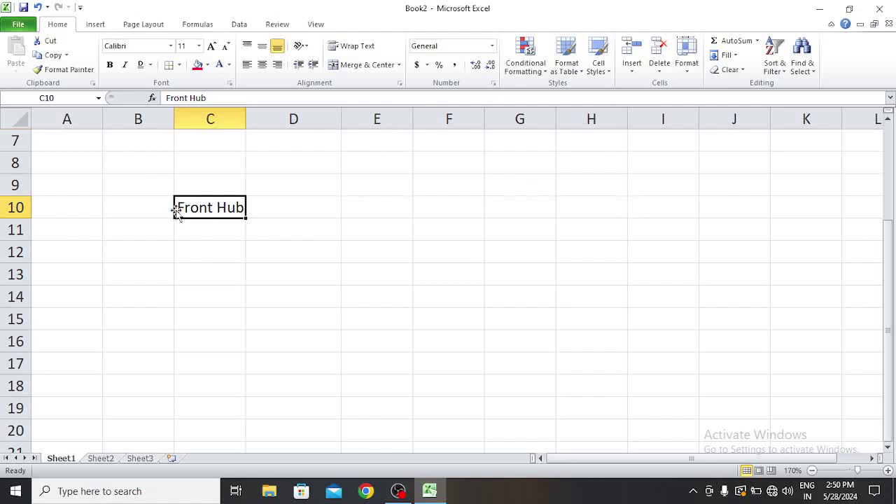
{"action": "left_click", "coordinate": [201, 267]}
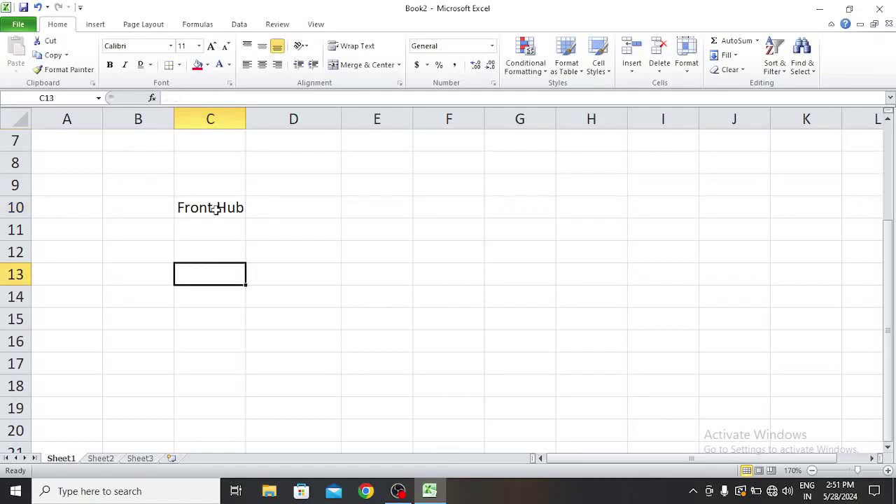
{"action": "left_click", "coordinate": [214, 208]}
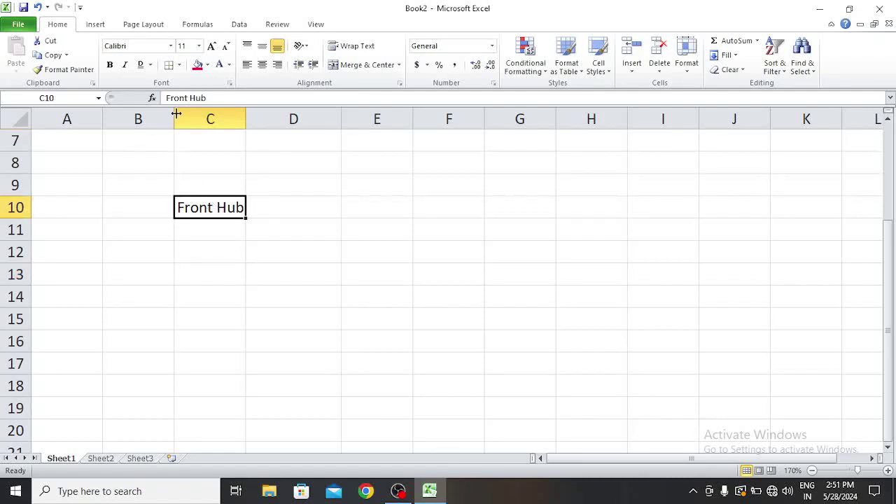
{"action": "left_click", "coordinate": [180, 64]}
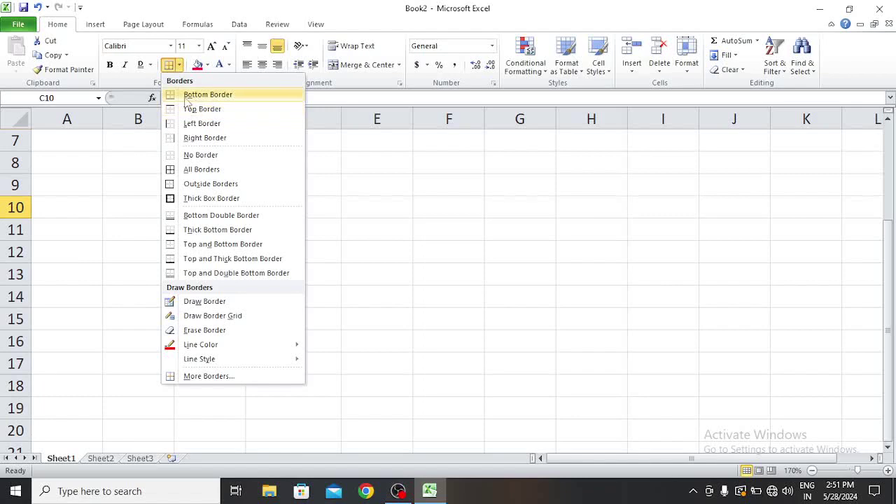
{"action": "left_click", "coordinate": [227, 102]}
{"action": "left_click", "coordinate": [330, 259]}
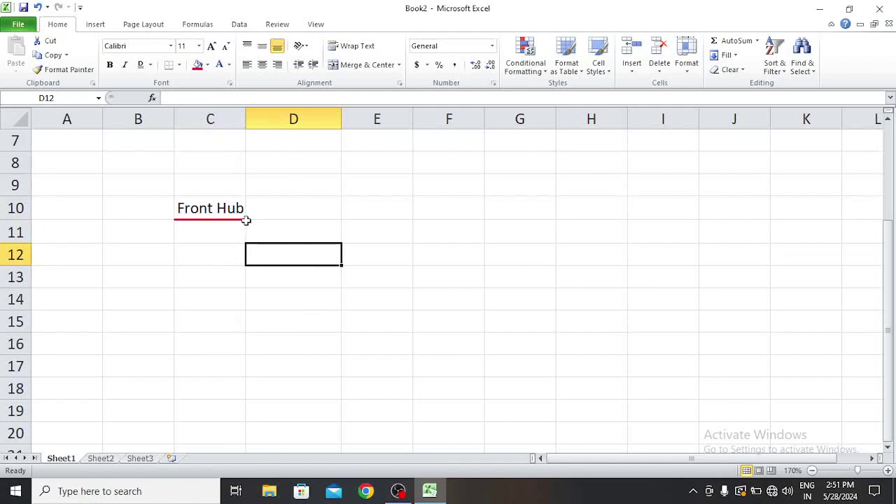
Apply All Borders to cell C10.
{"action": "left_click", "coordinate": [227, 211]}
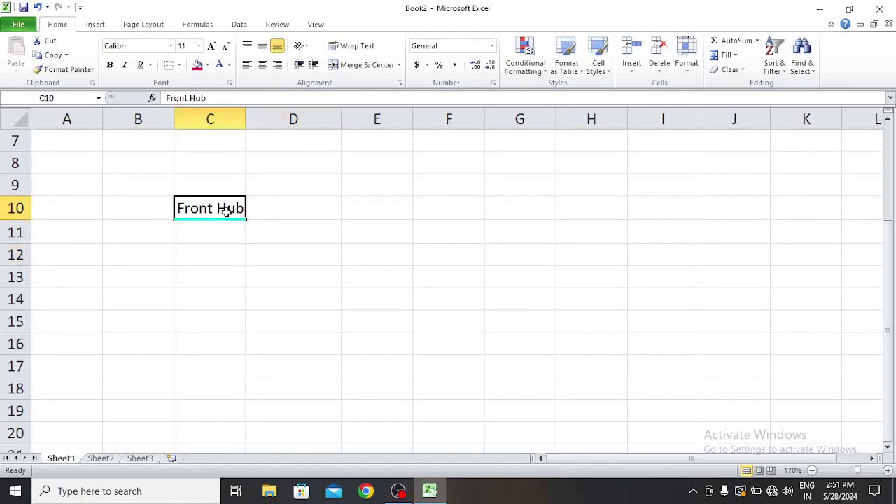
{"action": "left_click", "coordinate": [180, 65]}
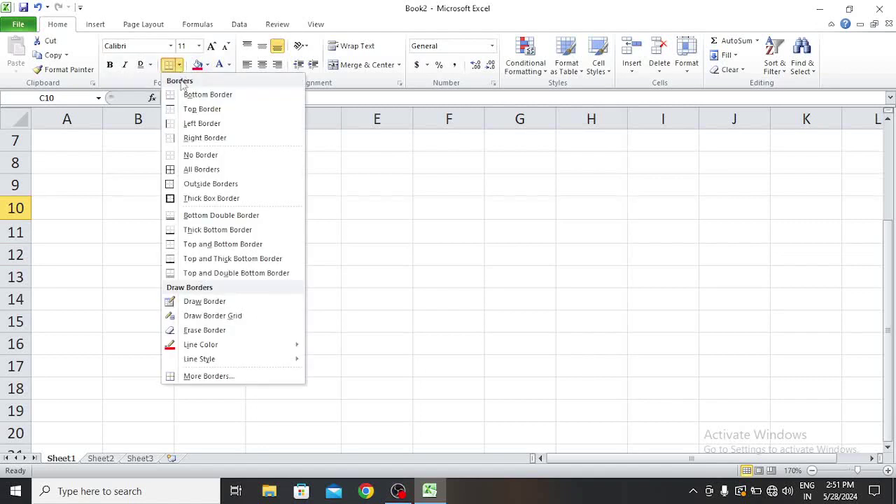
{"action": "left_click", "coordinate": [229, 173]}
{"action": "left_click", "coordinate": [320, 262]}
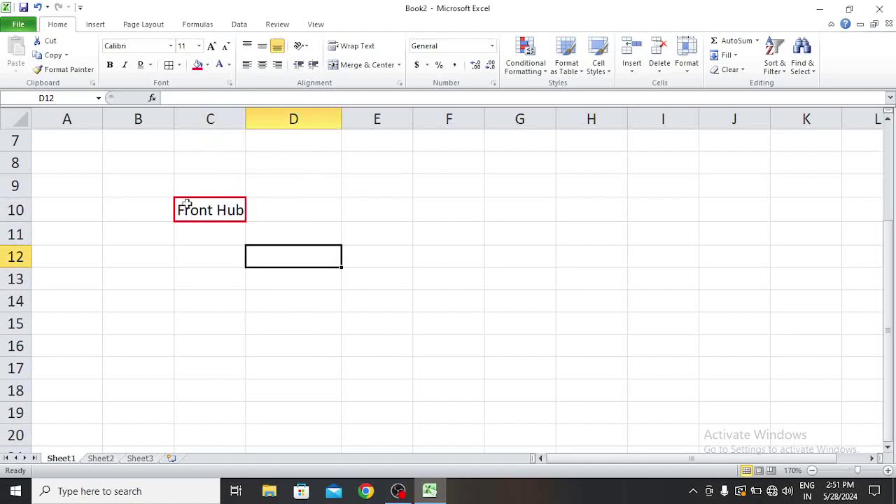
Delete the text in cell C10, keeping its borders.
{"action": "left_click", "coordinate": [215, 210]}
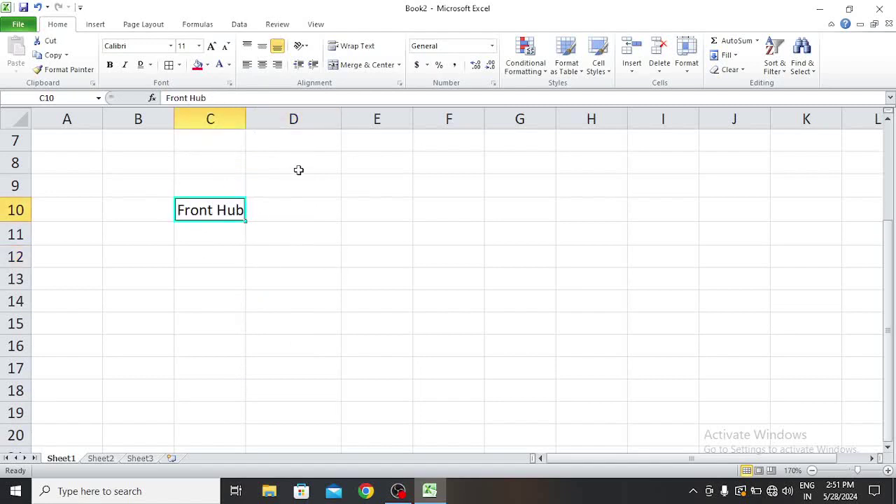
{"action": "key", "text": "Delete"}
{"action": "left_click", "coordinate": [335, 210]}
{"action": "left_click", "coordinate": [446, 208]}
{"action": "left_click", "coordinate": [368, 250]}
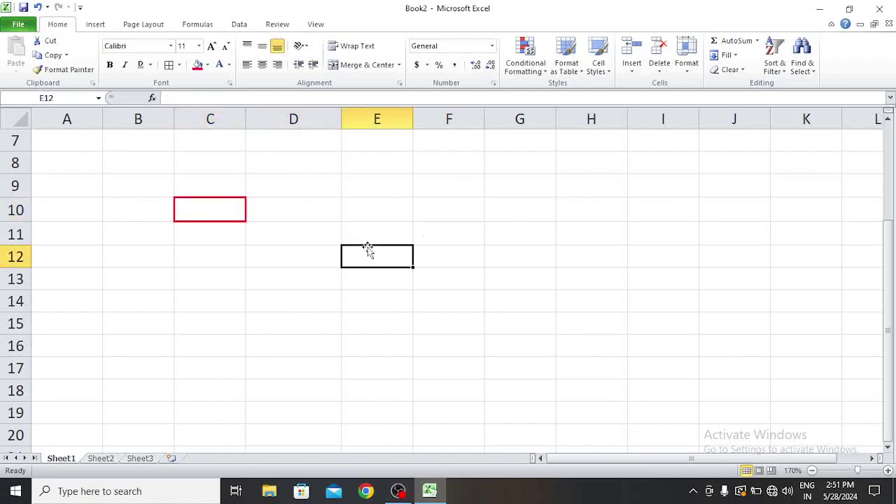
Apply a Bottom Double Border to the empty cell E12.
{"action": "left_click", "coordinate": [180, 67]}
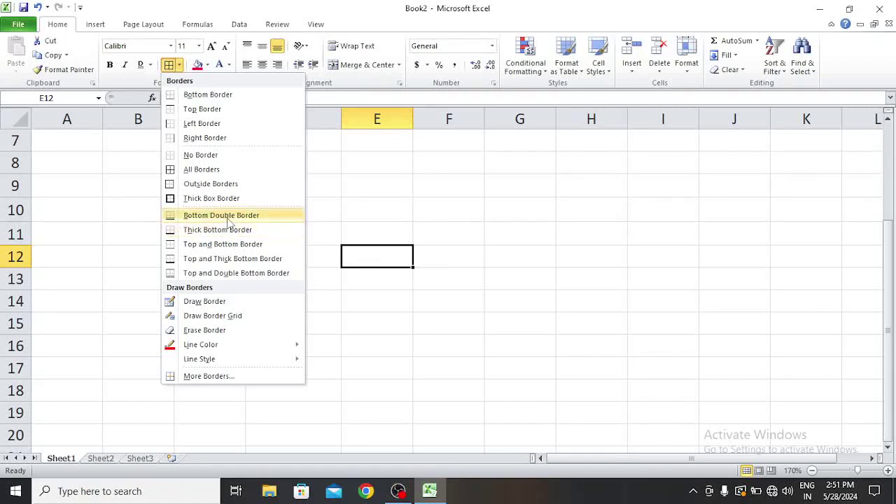
{"action": "left_click", "coordinate": [256, 222]}
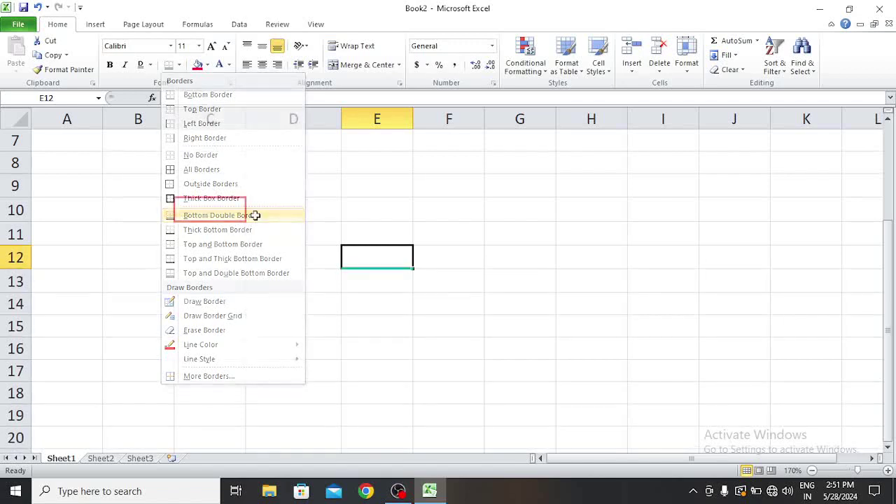
{"action": "left_click", "coordinate": [423, 332]}
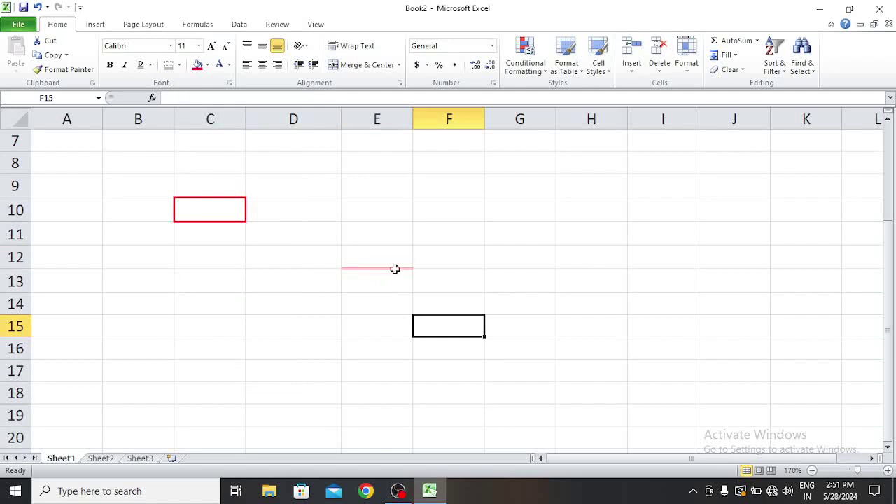
{"action": "left_click", "coordinate": [330, 290]}
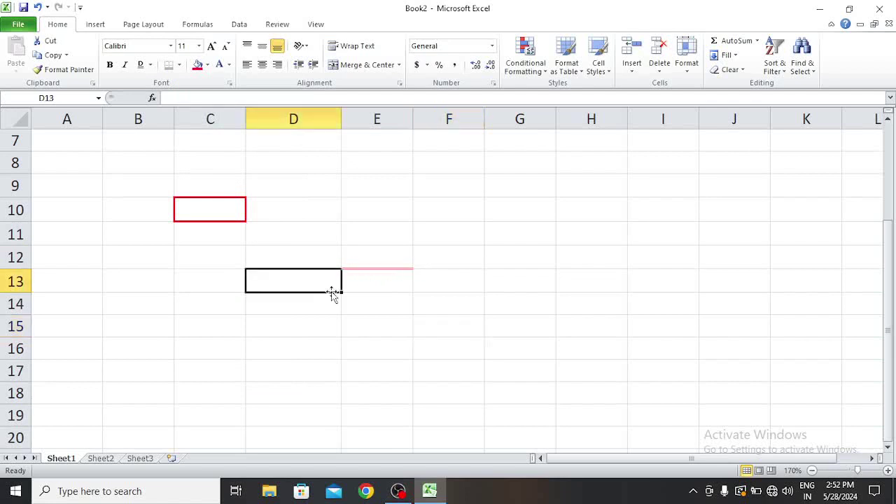
{"action": "left_click", "coordinate": [179, 65]}
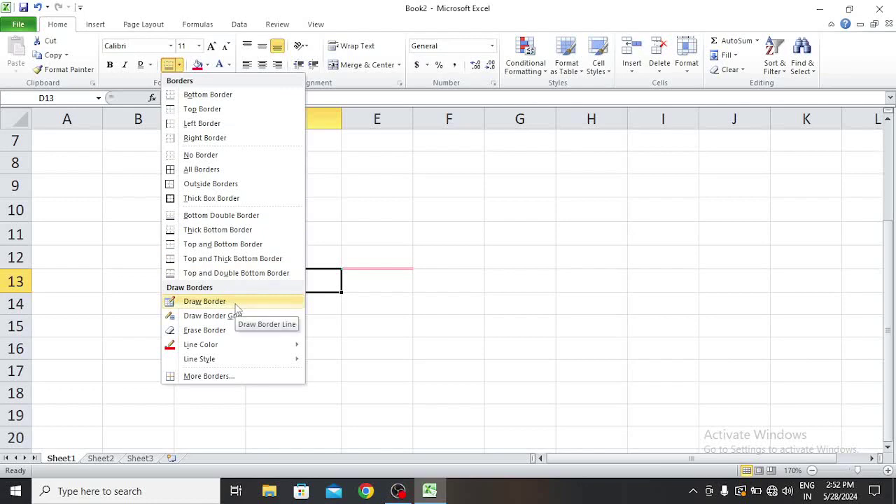
{"action": "left_click", "coordinate": [383, 344]}
Enter "Front Hub" in the empty cell C23, below the earlier border examples.
{"action": "scroll", "coordinate": [362, 324], "scroll_direction": "down", "scroll_amount": 1}
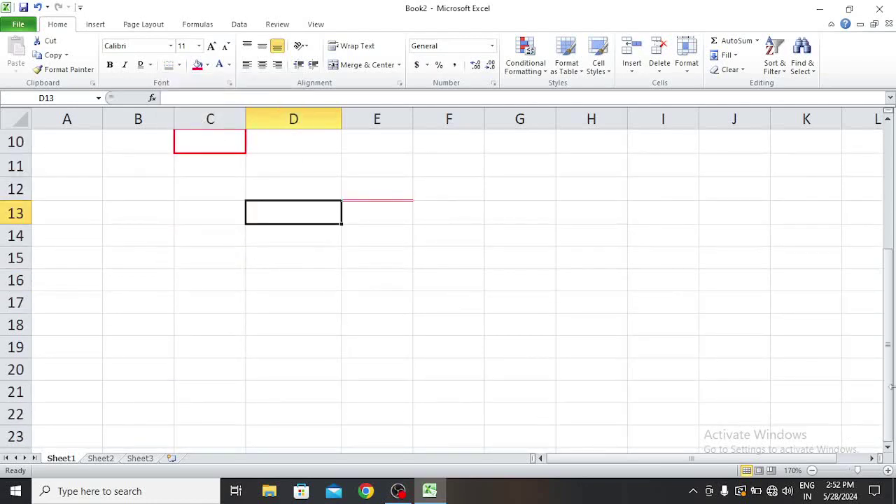
{"action": "left_click_drag", "start_coordinate": [891, 395], "coordinate": [891, 404]}
{"action": "left_click", "coordinate": [149, 311]}
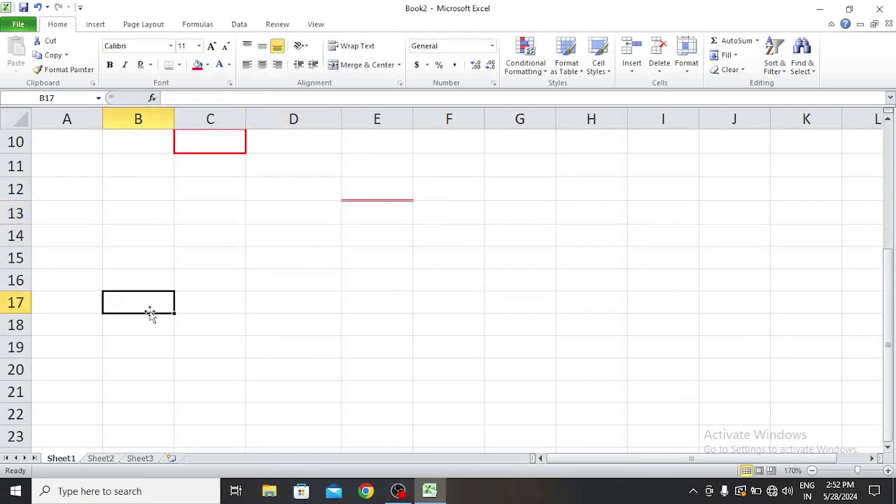
{"action": "key", "text": "Down"}
{"action": "key", "text": "Down"}
{"action": "key", "text": "Down"}
{"action": "key", "text": "Down"}
{"action": "key", "text": "Down"}
{"action": "key", "text": "Down"}
{"action": "key", "text": "Down"}
{"action": "key", "text": "Down"}
{"action": "key", "text": "Down"}
{"action": "key", "text": "Down"}
{"action": "key", "text": "Down"}
{"action": "key", "text": "Down"}
{"action": "key", "text": "Down"}
{"action": "key", "text": "Down"}
{"action": "key", "text": "Down"}
{"action": "key", "text": "Down"}
{"action": "key", "text": "Down"}
{"action": "left_click", "coordinate": [202, 254]}
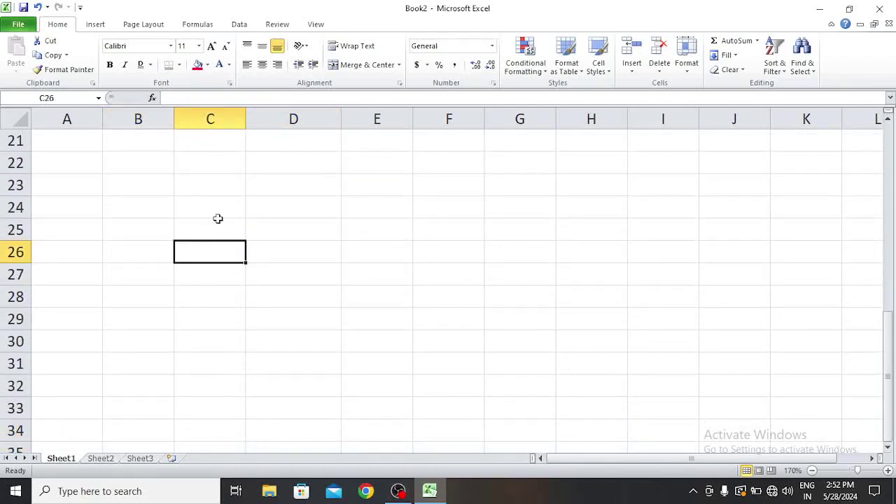
{"action": "left_click", "coordinate": [226, 195]}
{"action": "type", "text": "Fr"}
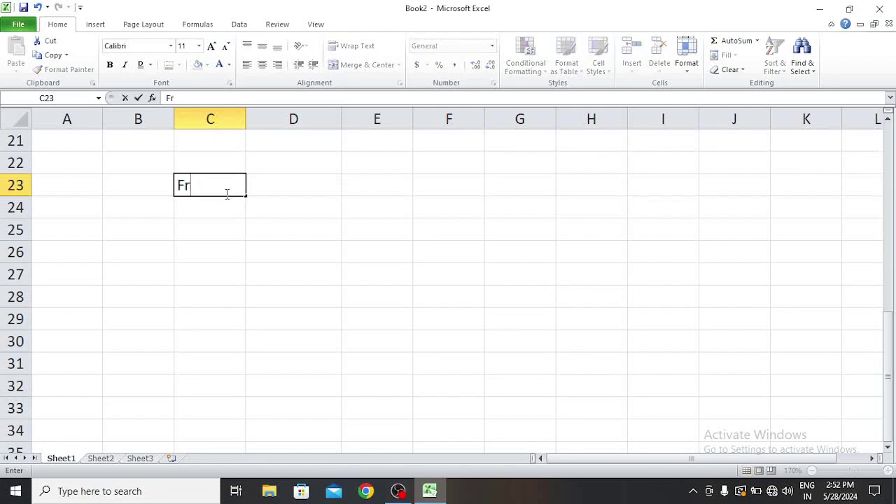
{"action": "type", "text": "ont Hub"}
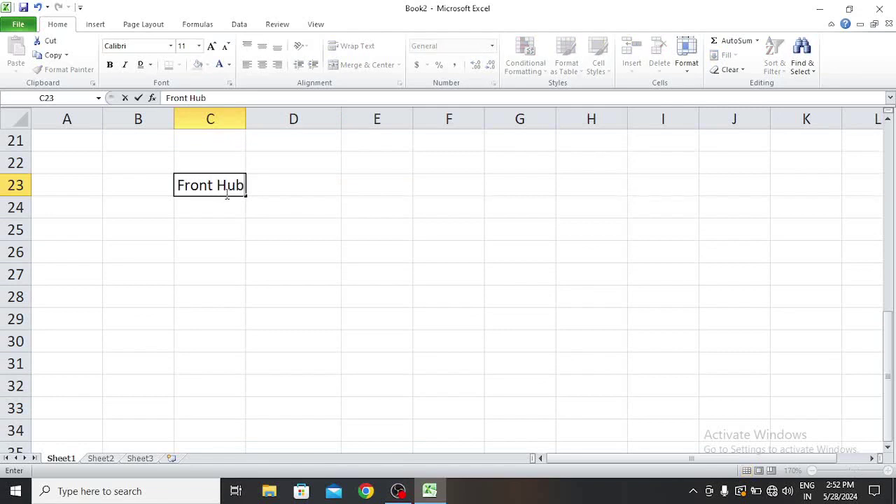
{"action": "left_click", "coordinate": [224, 234]}
{"action": "left_click", "coordinate": [212, 191]}
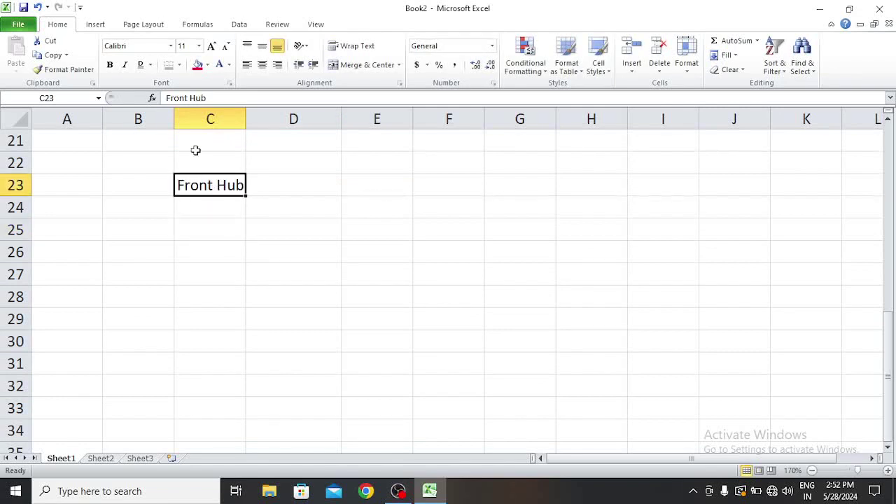
Use Draw Border to add red lines along the left and right edges of cell C23.
{"action": "left_click", "coordinate": [180, 65]}
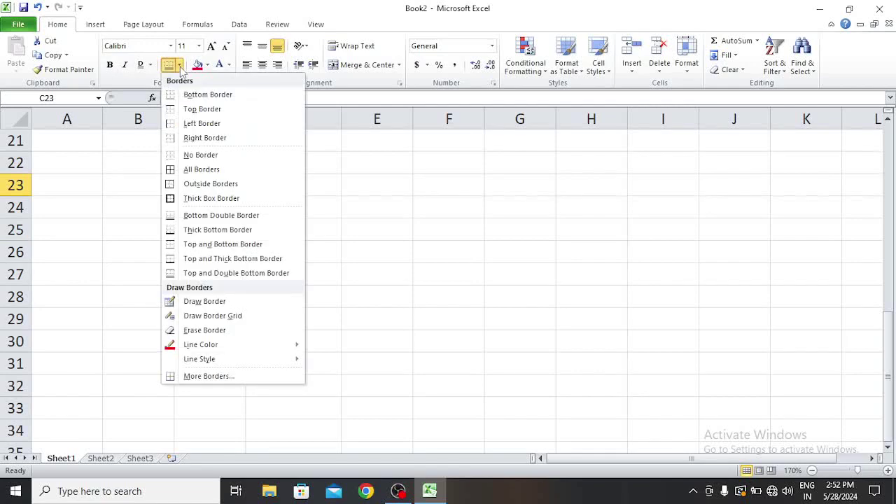
{"action": "left_click", "coordinate": [240, 303]}
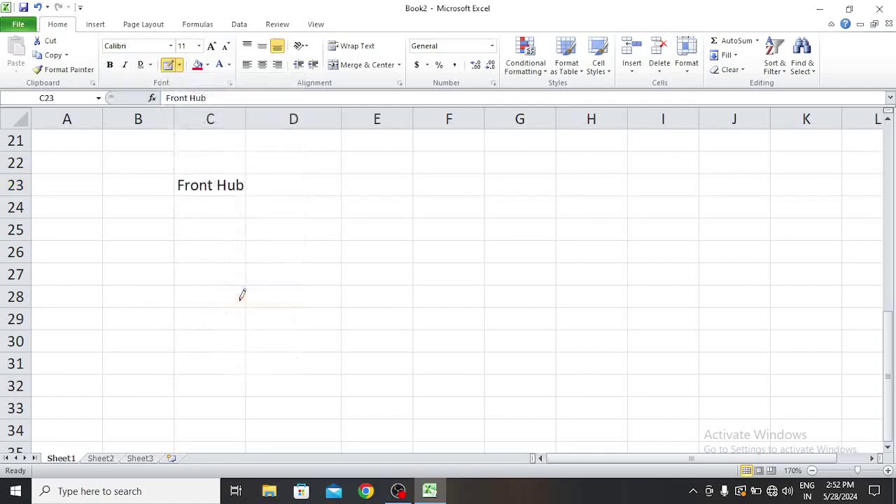
{"action": "left_click", "coordinate": [175, 179]}
{"action": "left_click", "coordinate": [246, 181]}
Use Draw Border Grid to draw a red grid over the range E23:I29.
{"action": "left_click", "coordinate": [179, 65]}
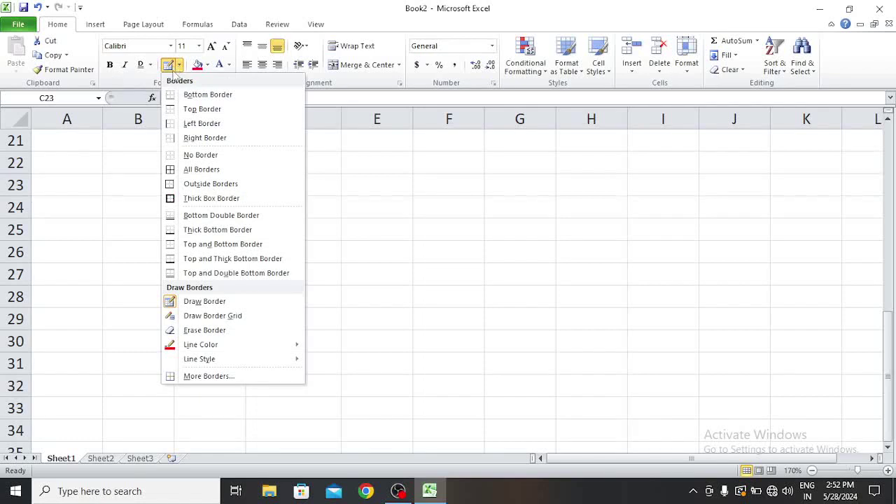
{"action": "left_click", "coordinate": [243, 315]}
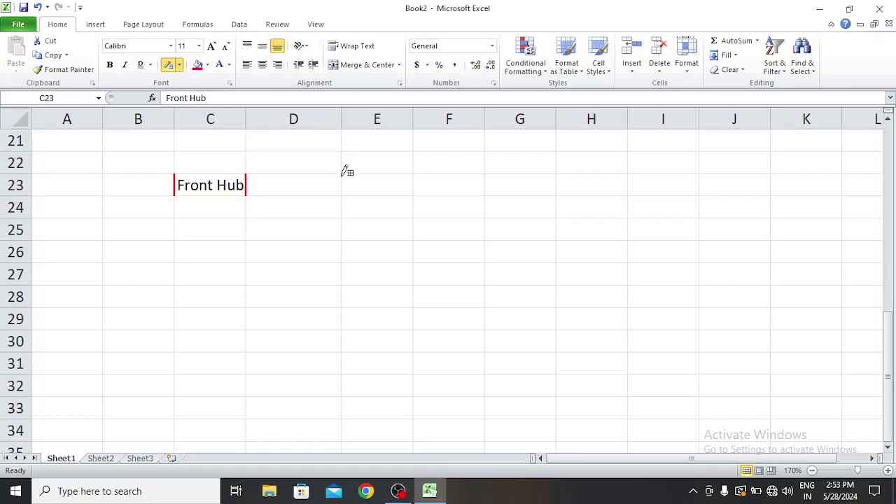
{"action": "mouse_move", "coordinate": [344, 173]}
{"action": "left_mouse_down"}
{"action": "mouse_move", "coordinate": [352, 203]}
{"action": "mouse_move", "coordinate": [538, 294]}
{"action": "mouse_move", "coordinate": [653, 320]}
{"action": "left_mouse_up"}
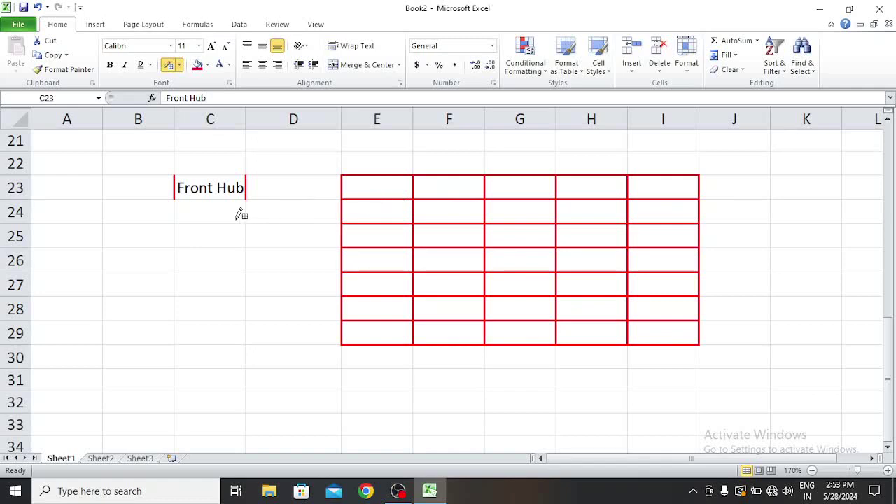
Undo the drawn border grid, the side borders of cell C23 and its text.
{"action": "key", "text": "ctrl+z"}
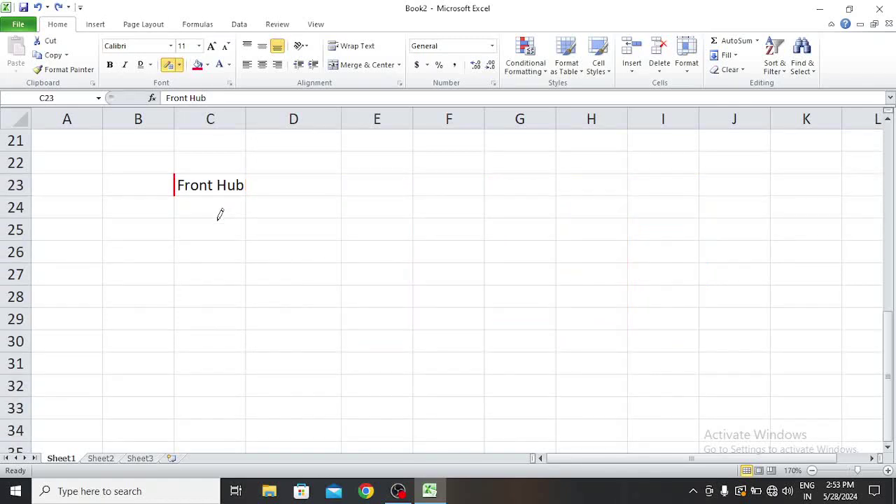
{"action": "key", "text": "ctrl+z"}
{"action": "key", "text": "ctrl+z"}
Apply a Bottom Border to the empty cell C23.
{"action": "left_click", "coordinate": [179, 65]}
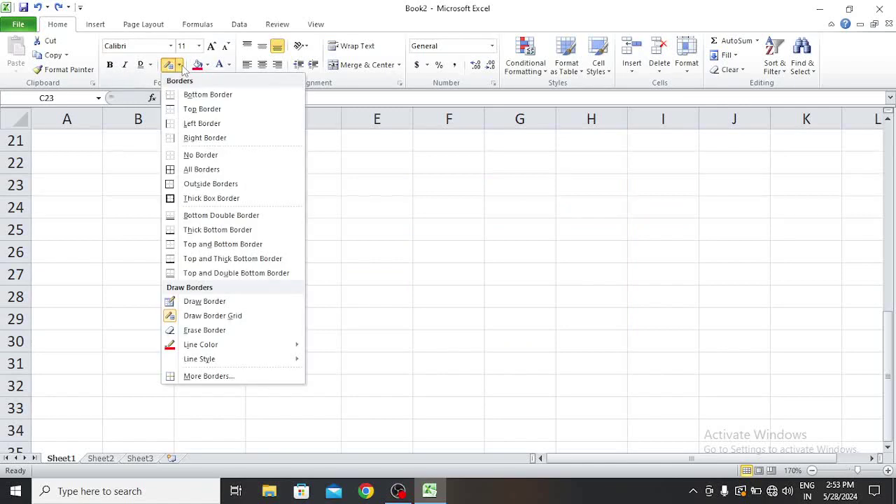
{"action": "left_click", "coordinate": [226, 333]}
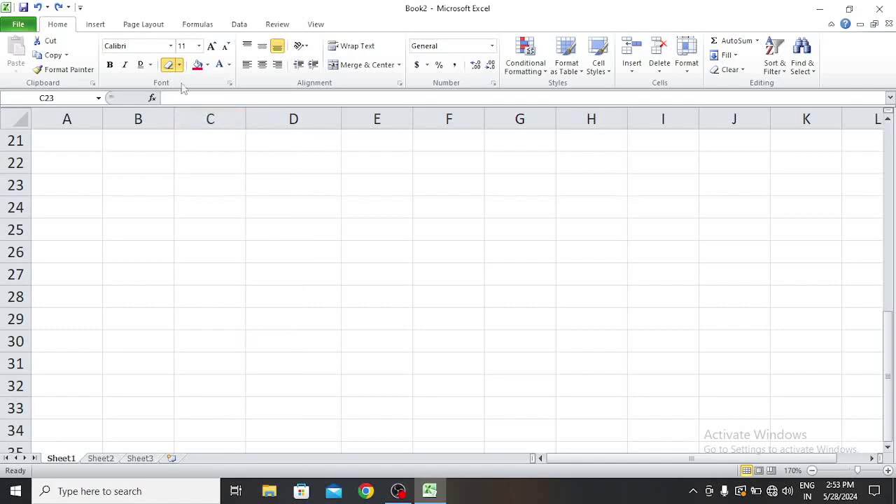
{"action": "left_click", "coordinate": [226, 189]}
{"action": "left_click", "coordinate": [179, 65]}
{"action": "left_click", "coordinate": [189, 94]}
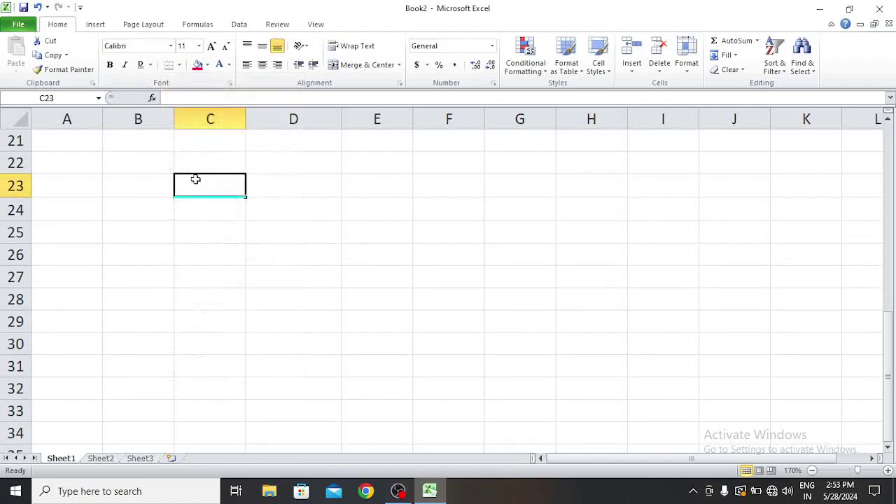
{"action": "left_click", "coordinate": [218, 205]}
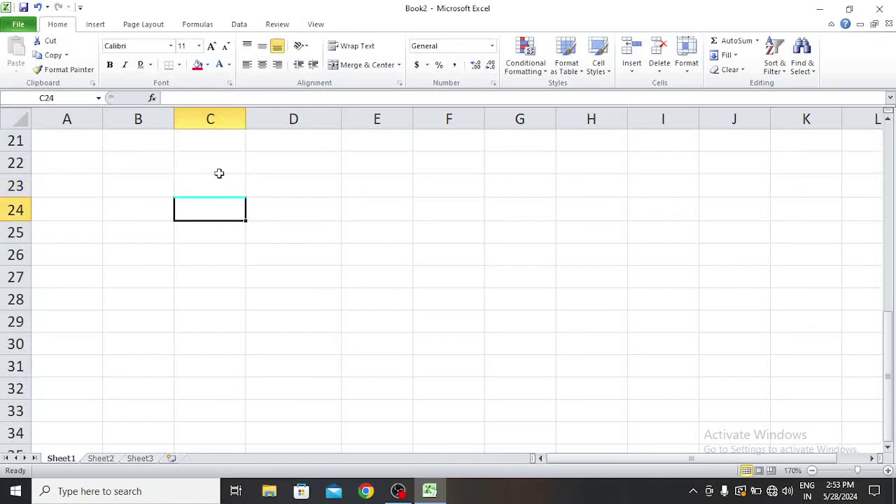
{"action": "left_click", "coordinate": [322, 215]}
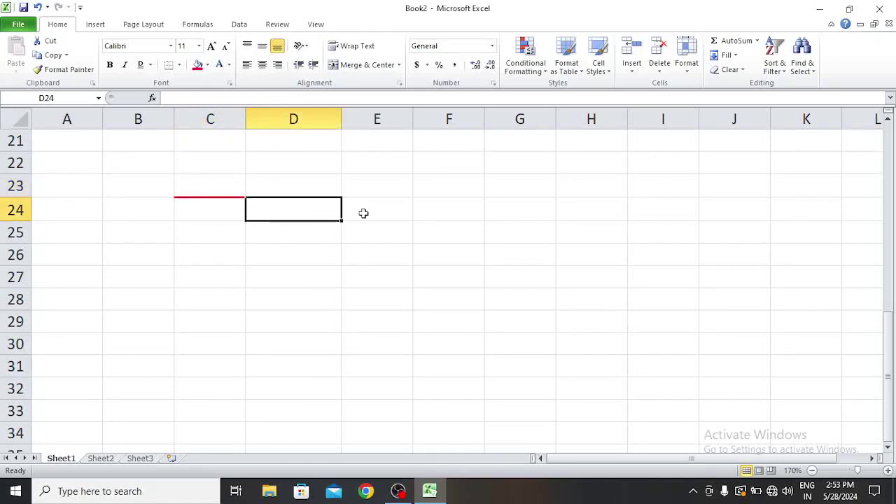
{"action": "left_click", "coordinate": [219, 185]}
{"action": "left_click", "coordinate": [218, 258]}
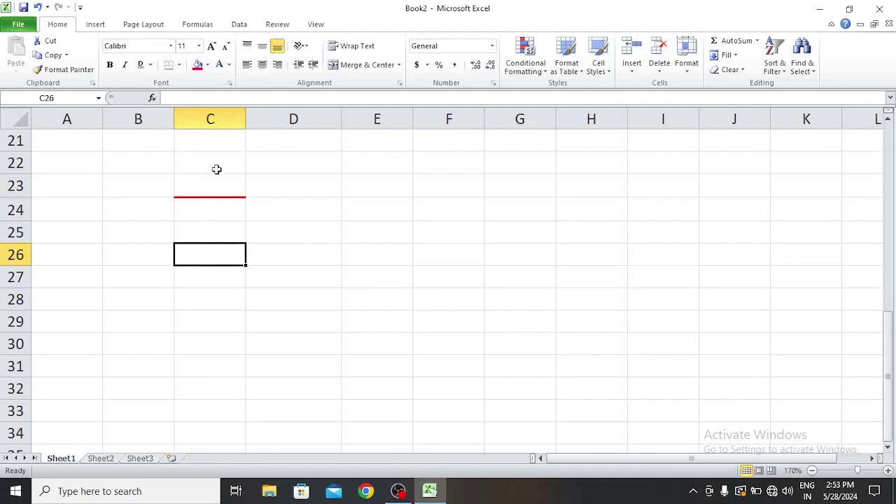
Enter "Front Hub" in cell E24 and reselect the cell.
{"action": "left_click", "coordinate": [371, 219]}
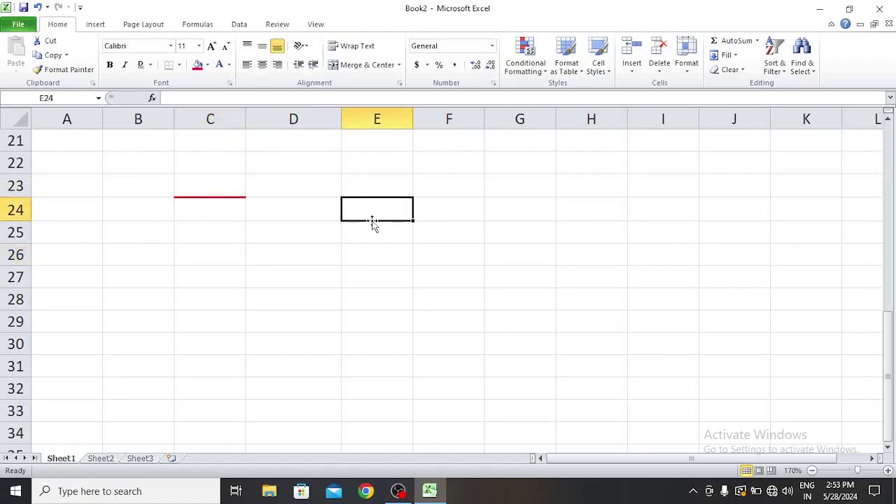
{"action": "type", "text": "Front Hu"}
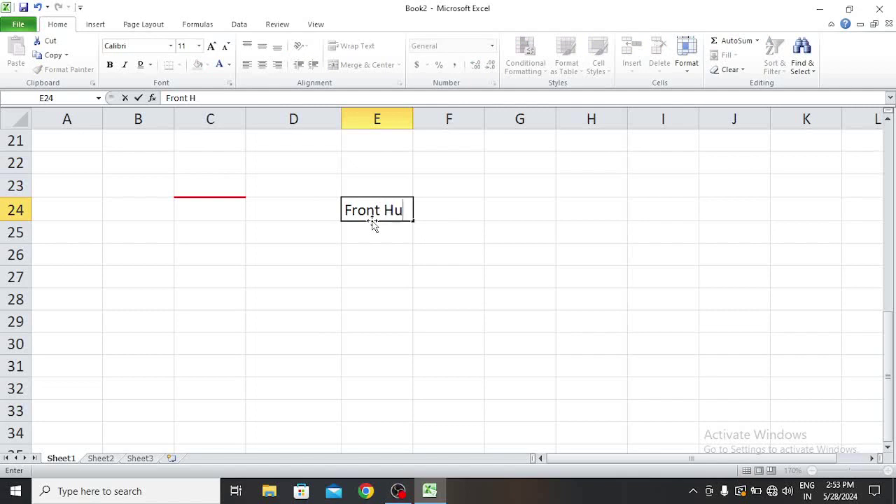
{"action": "type", "text": "b"}
{"action": "left_click", "coordinate": [369, 275]}
{"action": "left_click", "coordinate": [365, 208]}
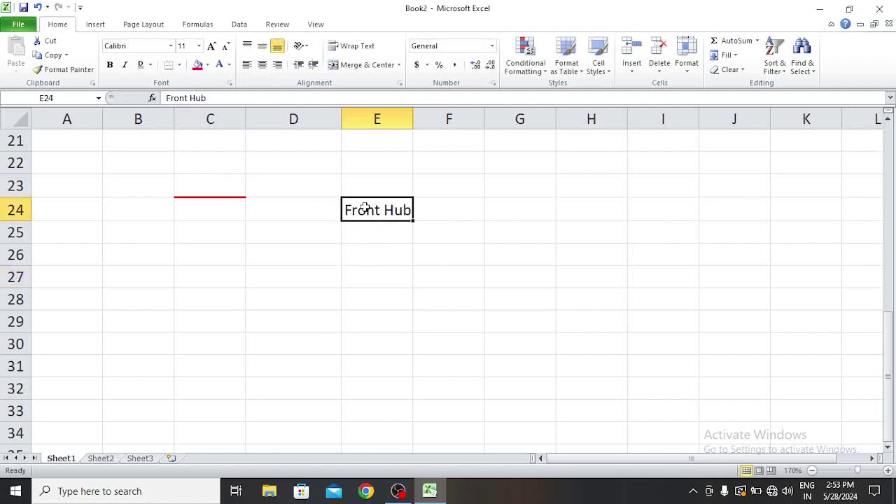
Apply All Borders to the "Front Hub" cell E24.
{"action": "left_click", "coordinate": [179, 65]}
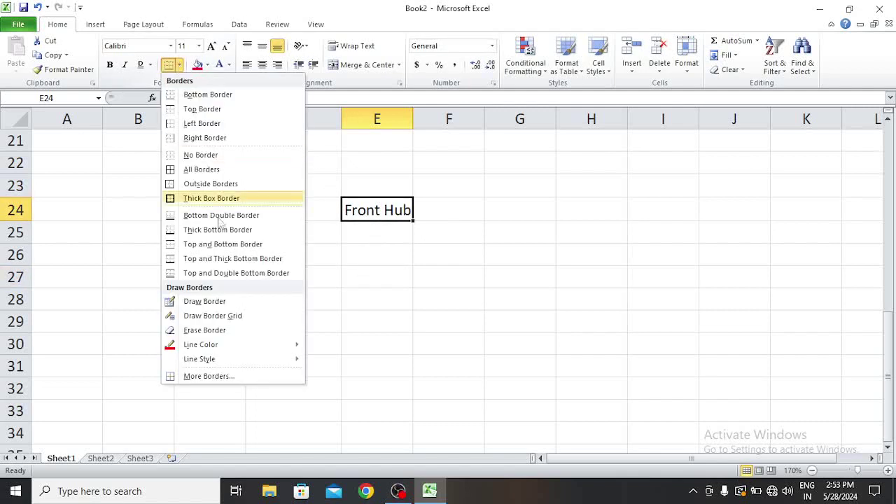
{"action": "left_click", "coordinate": [203, 172]}
{"action": "left_click", "coordinate": [398, 319]}
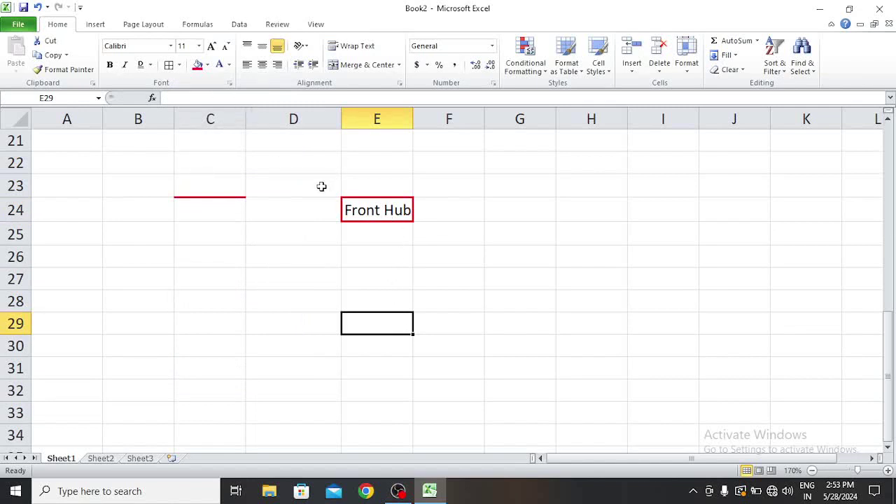
Use Erase Border to remove the left and right borders of cell E24.
{"action": "left_click", "coordinate": [180, 65]}
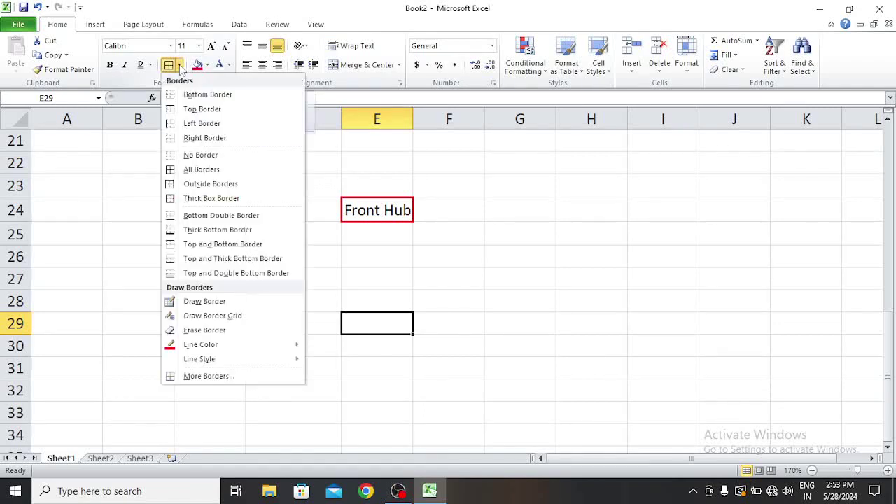
{"action": "left_click", "coordinate": [216, 335]}
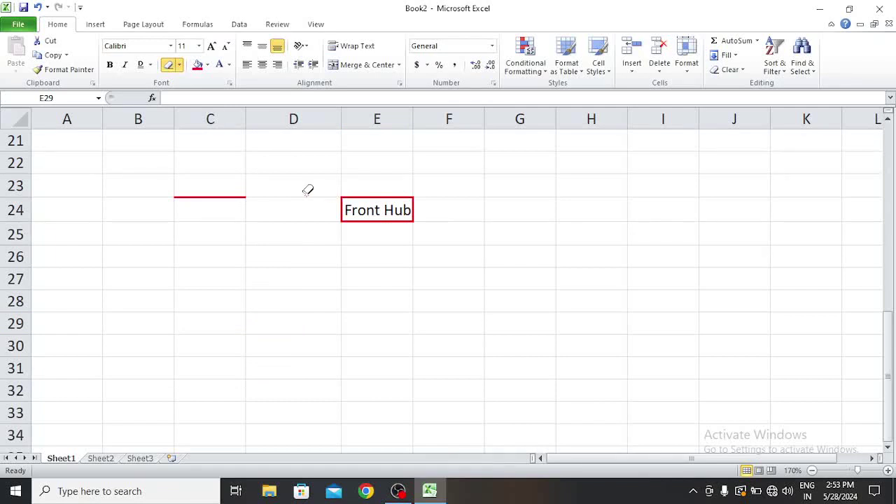
{"action": "left_click", "coordinate": [342, 207]}
{"action": "left_click_drag", "start_coordinate": [416, 196], "coordinate": [416, 210]}
Set the border line color to light blue and draw a vertical border between columns C and D along rows 26 to 30.
{"action": "left_click", "coordinate": [180, 66]}
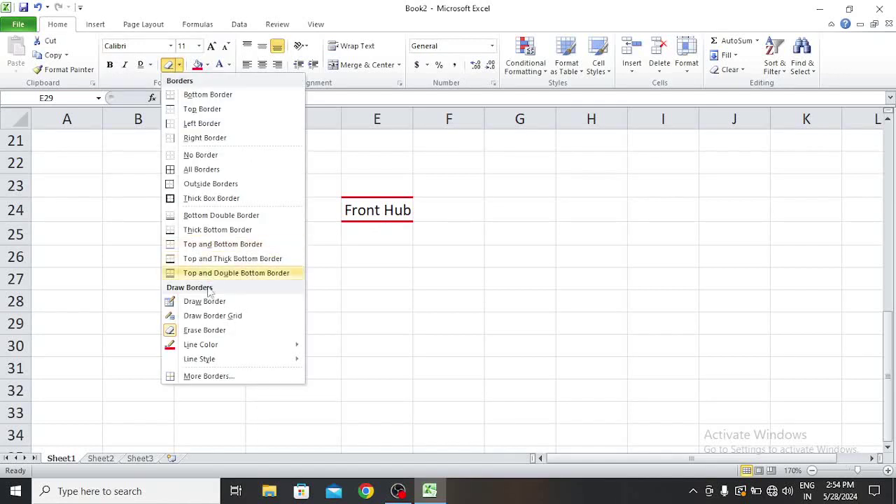
{"action": "mouse_move", "coordinate": [238, 343]}
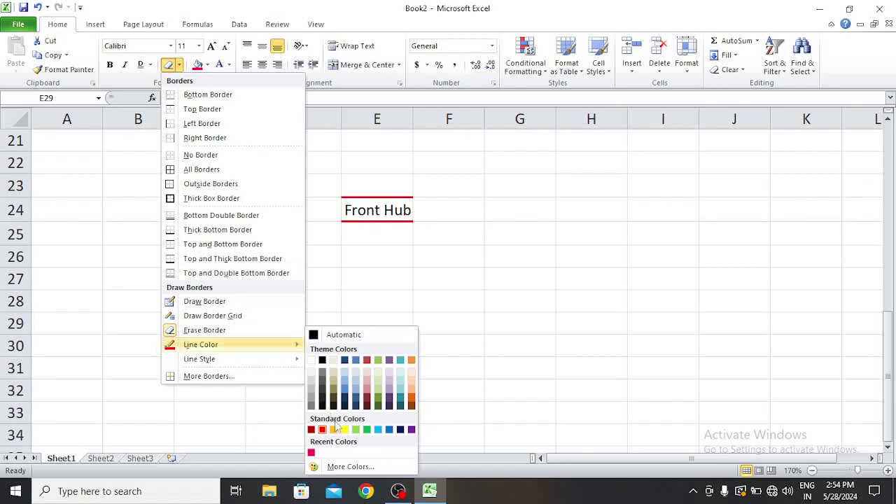
{"action": "left_click", "coordinate": [379, 430]}
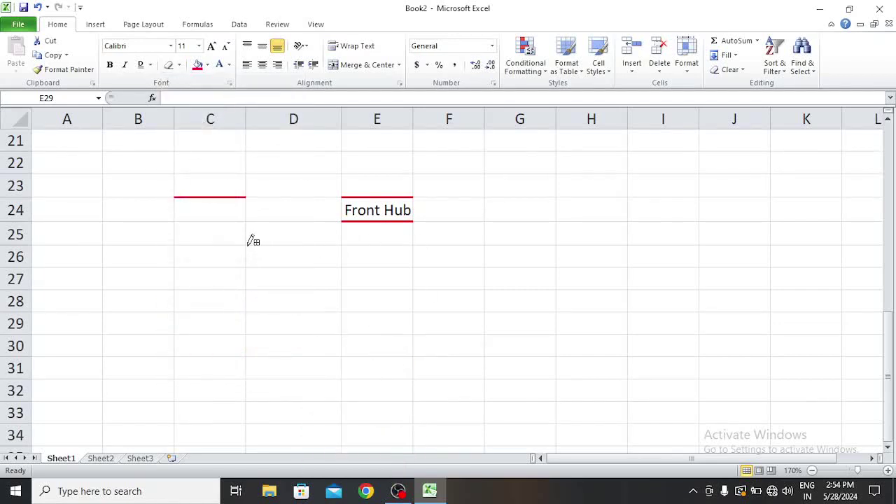
{"action": "left_click_drag", "start_coordinate": [250, 243], "coordinate": [250, 343]}
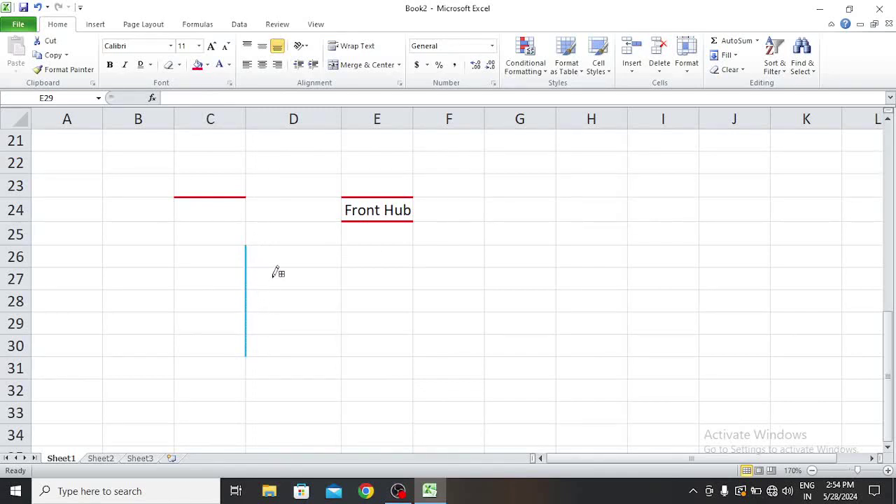
Set the border line style to a dotted line and draw a vertical border between columns F and G along rows 24 to 29.
{"action": "left_click", "coordinate": [180, 64]}
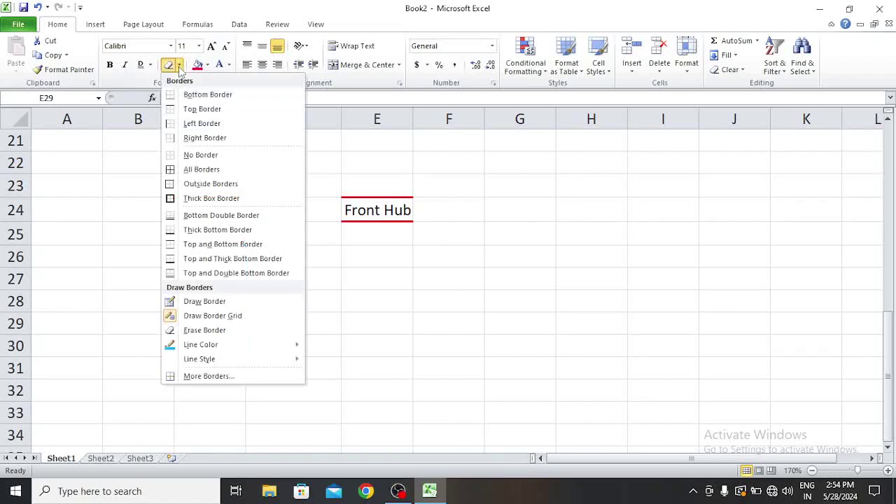
{"action": "mouse_move", "coordinate": [222, 363]}
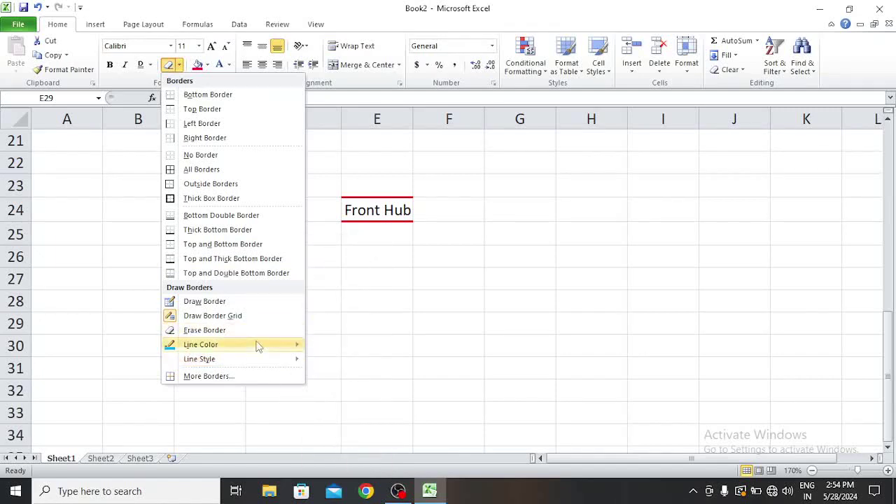
{"action": "mouse_move", "coordinate": [258, 362]}
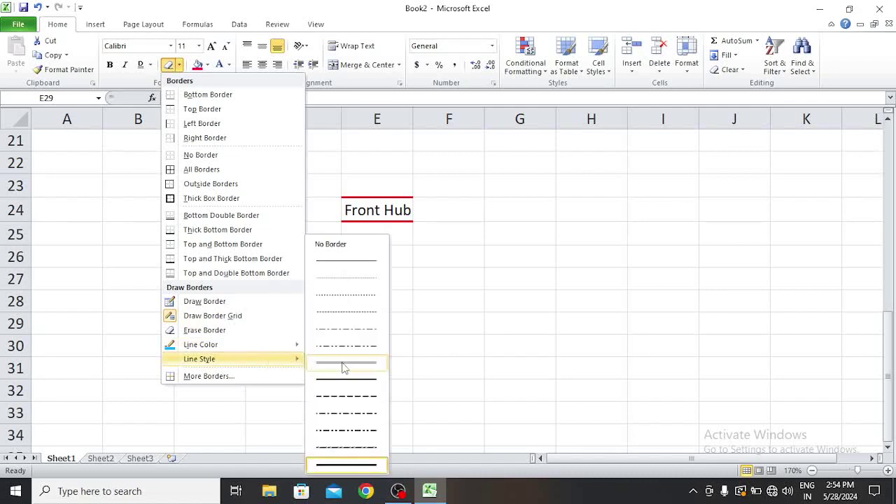
{"action": "left_click", "coordinate": [351, 299]}
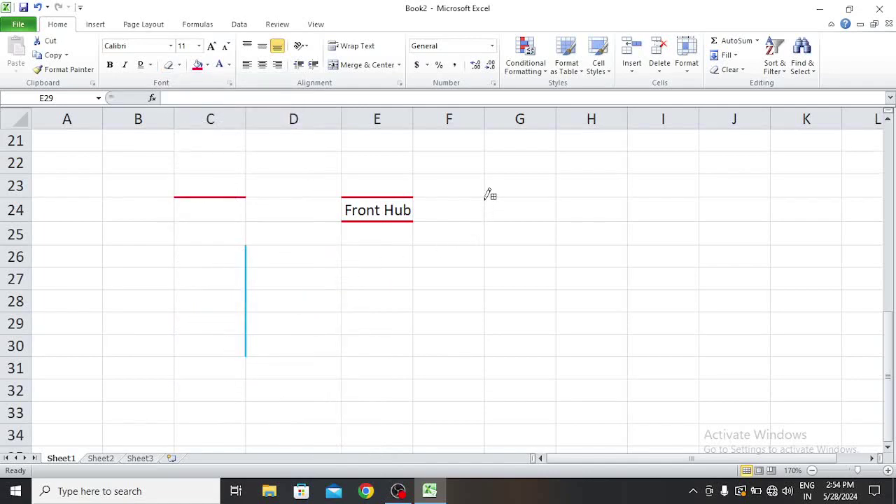
{"action": "left_click_drag", "start_coordinate": [488, 195], "coordinate": [495, 318]}
Set the border line color to red and draw a vertical dotted border between columns G and H along rows 24 to 29.
{"action": "left_click", "coordinate": [180, 64]}
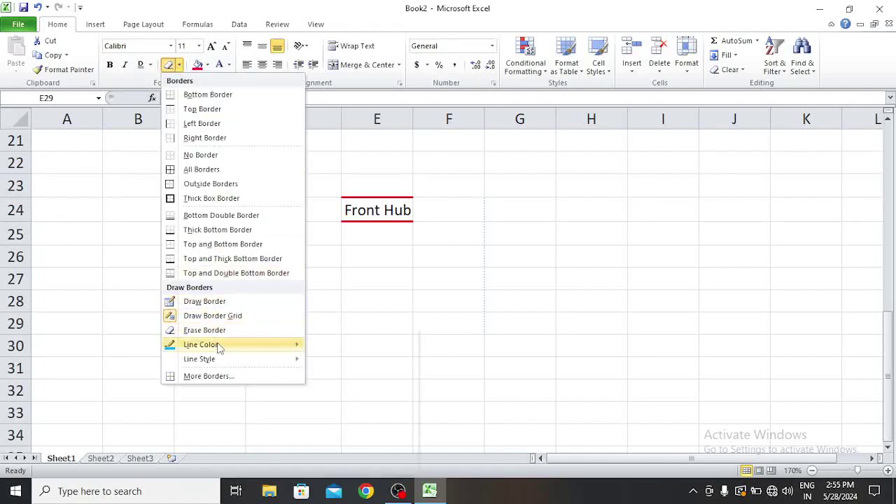
{"action": "mouse_move", "coordinate": [218, 346]}
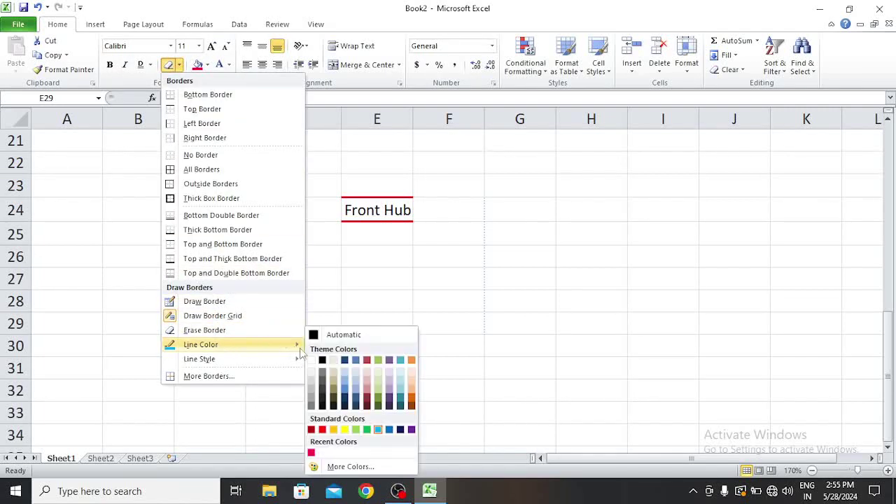
{"action": "left_click", "coordinate": [322, 430]}
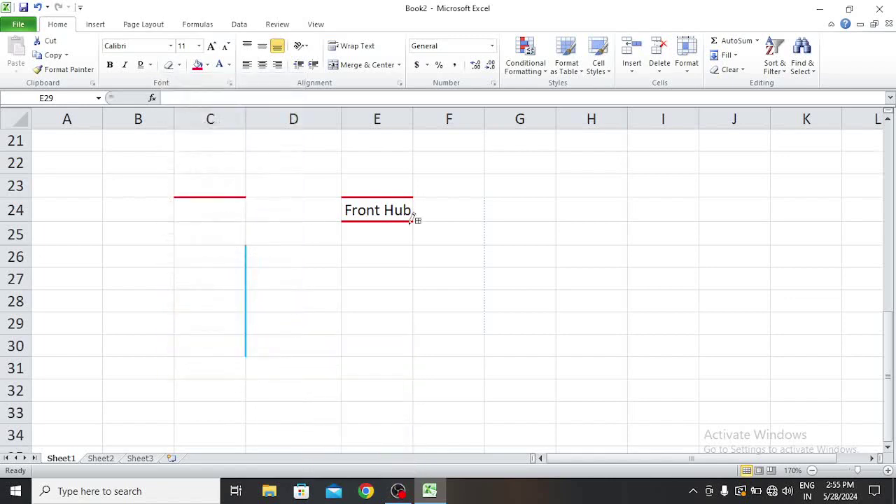
{"action": "left_click_drag", "start_coordinate": [565, 197], "coordinate": [569, 324]}
On Sheet2, format cell A1 with the Number category and 1 decimal place.
{"action": "left_click", "coordinate": [180, 64]}
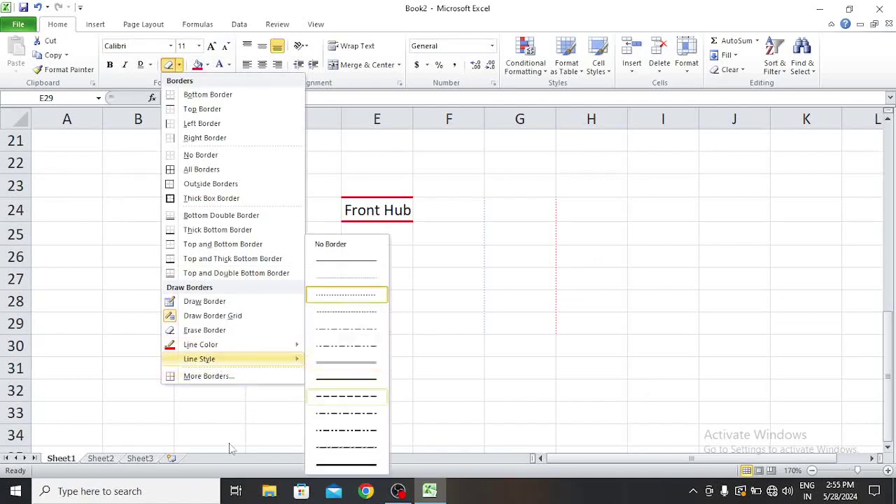
{"action": "left_click", "coordinate": [97, 460]}
{"action": "left_click", "coordinate": [100, 459]}
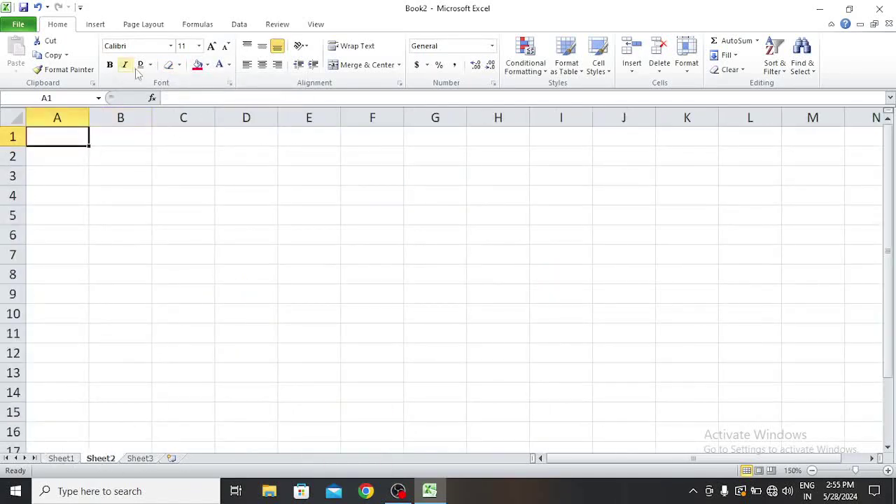
{"action": "left_click", "coordinate": [179, 66]}
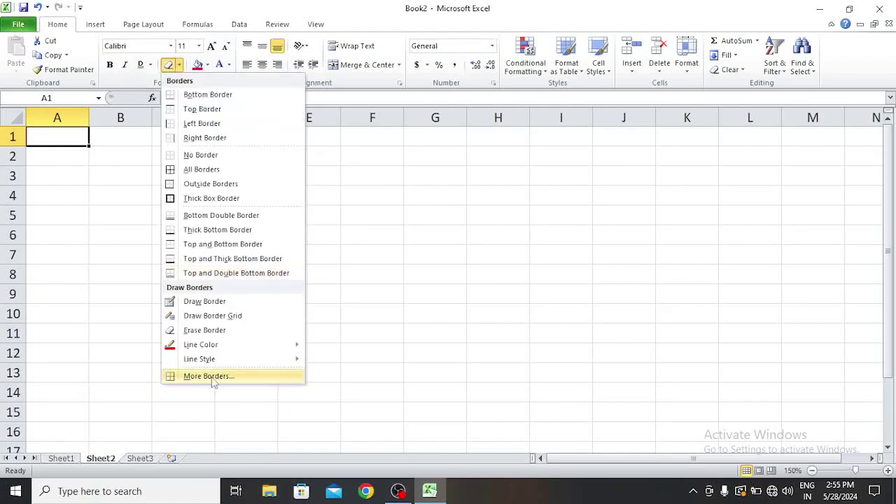
{"action": "left_click", "coordinate": [210, 377]}
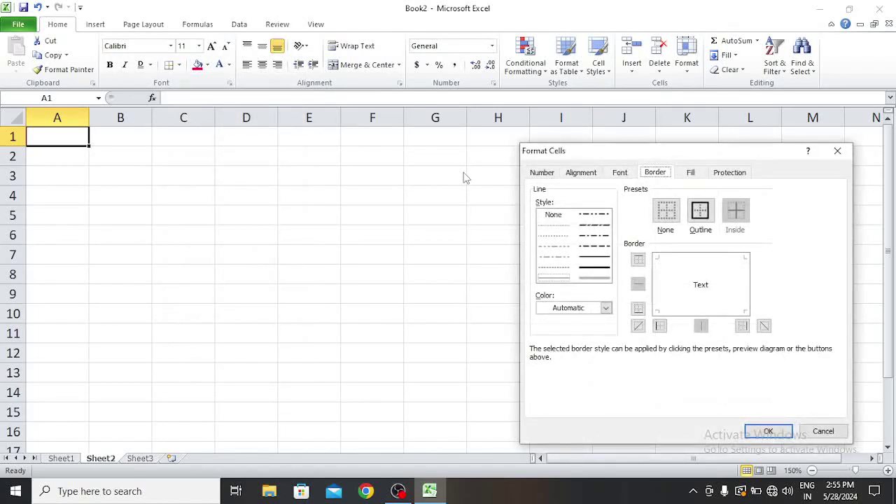
{"action": "left_click", "coordinate": [544, 175]}
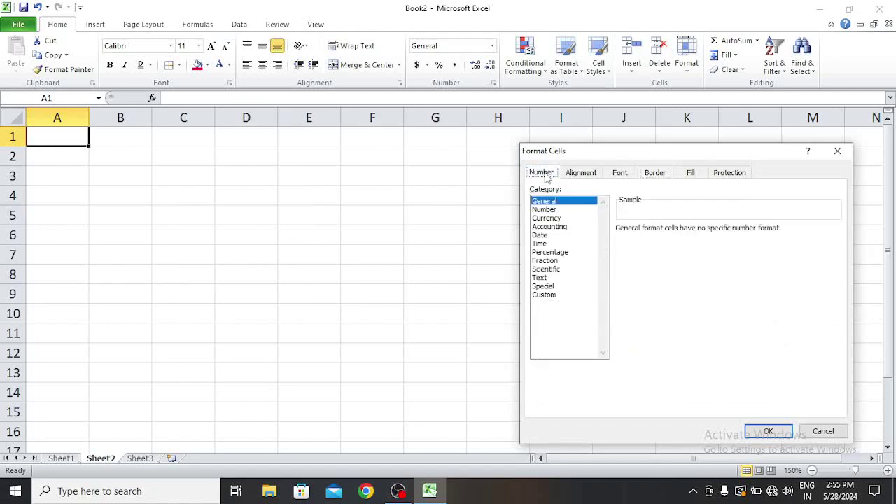
{"action": "left_click", "coordinate": [554, 210]}
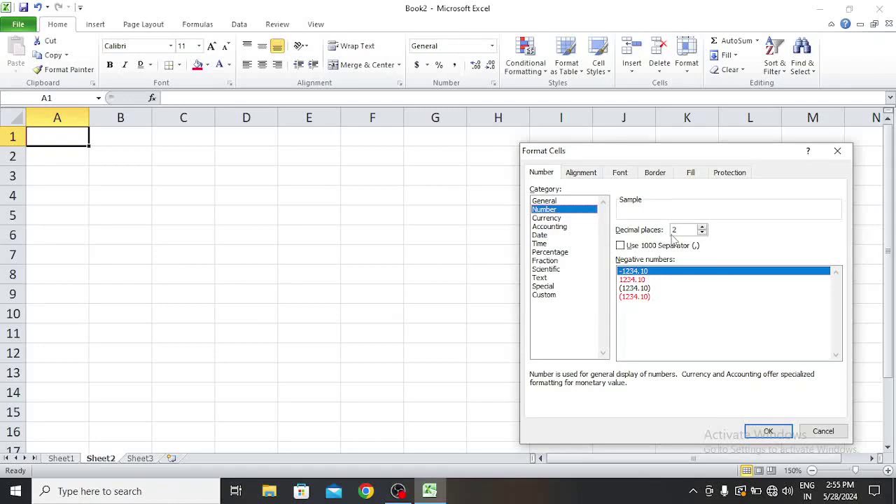
{"action": "left_click", "coordinate": [702, 227]}
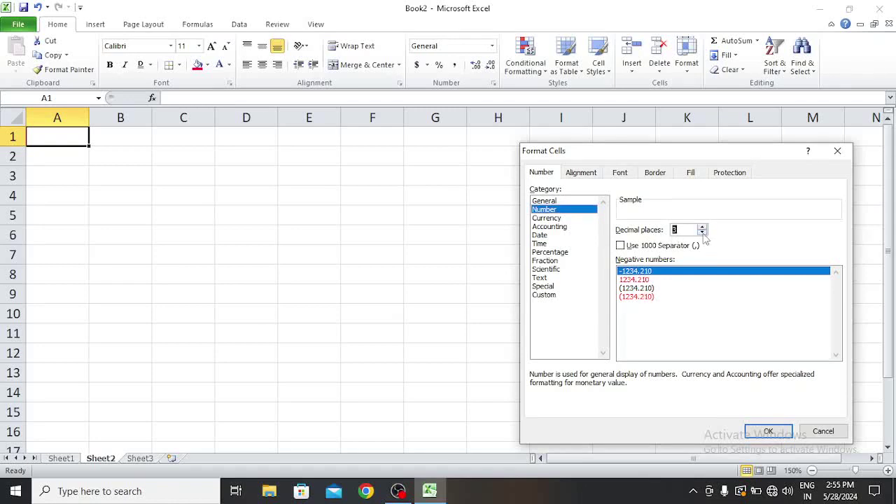
{"action": "left_click", "coordinate": [703, 233]}
{"action": "left_click", "coordinate": [702, 233]}
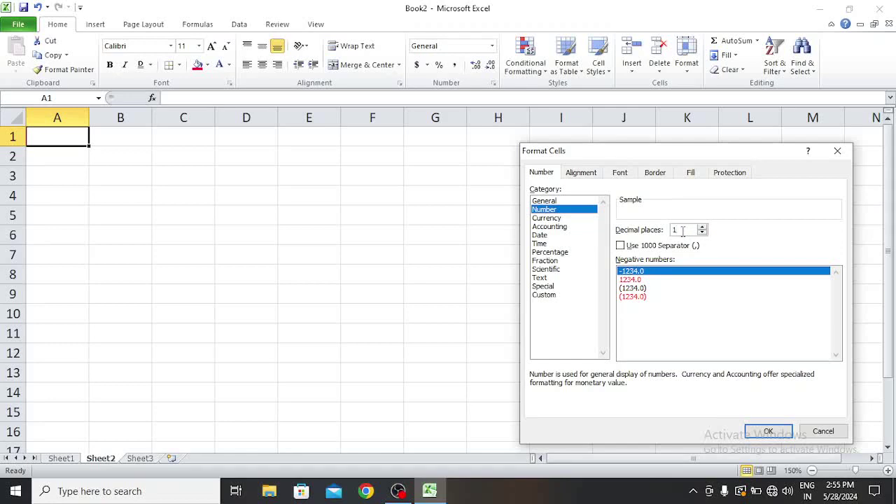
{"action": "left_click", "coordinate": [767, 431]}
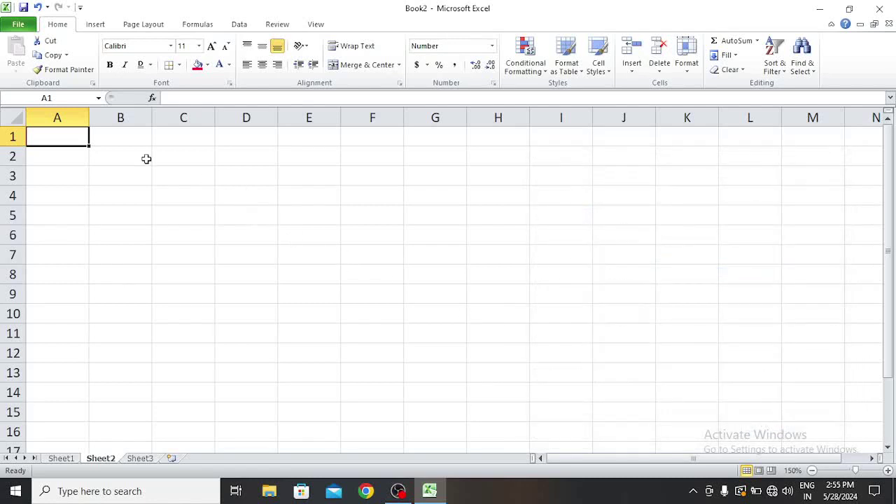
Enter 85.48 in cell E6 and clear the cell again.
{"action": "left_click", "coordinate": [302, 236]}
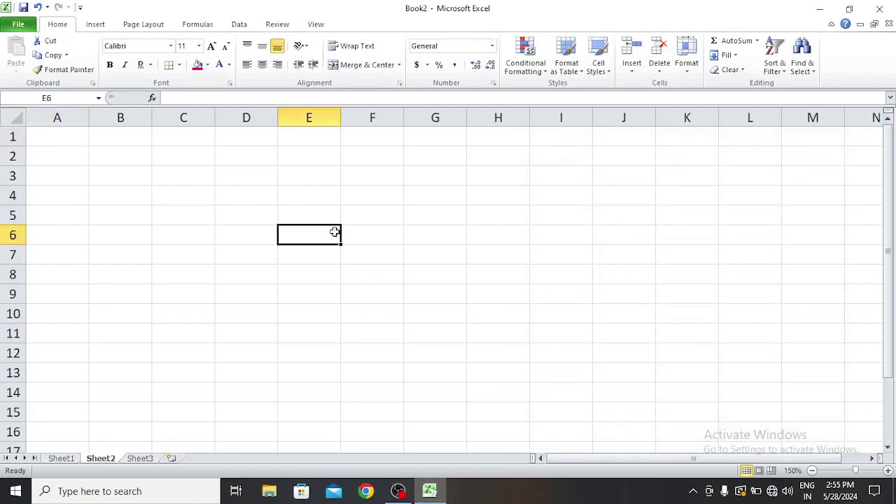
{"action": "type", "text": "85"}
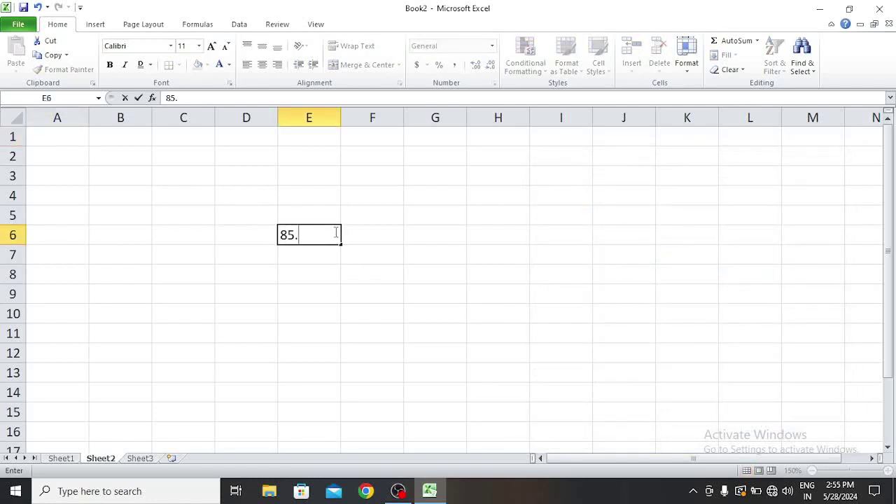
{"action": "type", "text": ".48"}
{"action": "key", "text": "Return"}
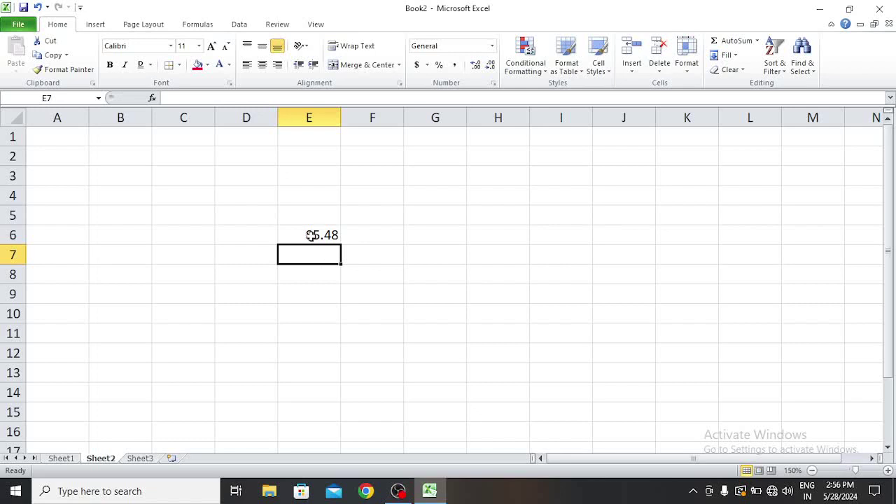
{"action": "left_click", "coordinate": [310, 234]}
{"action": "key", "text": "Delete"}
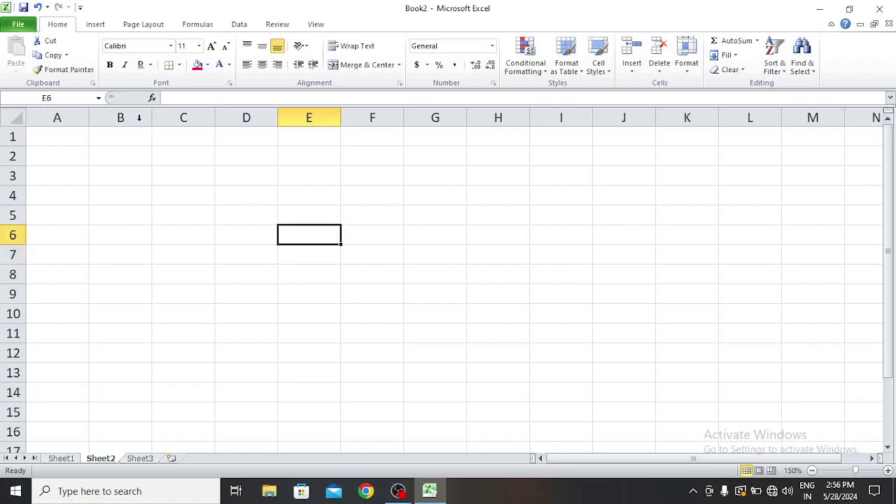
Format cell D6 with the Number category and 1 decimal place.
{"action": "left_click", "coordinate": [230, 229]}
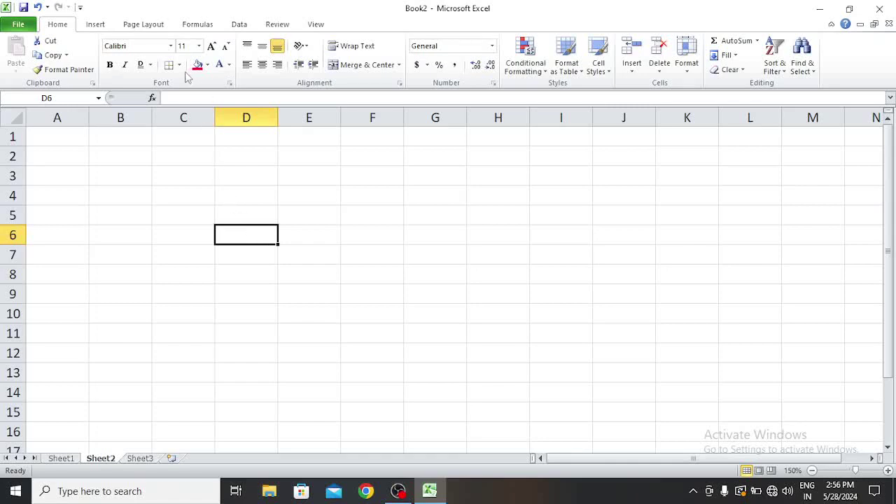
{"action": "left_click", "coordinate": [230, 83]}
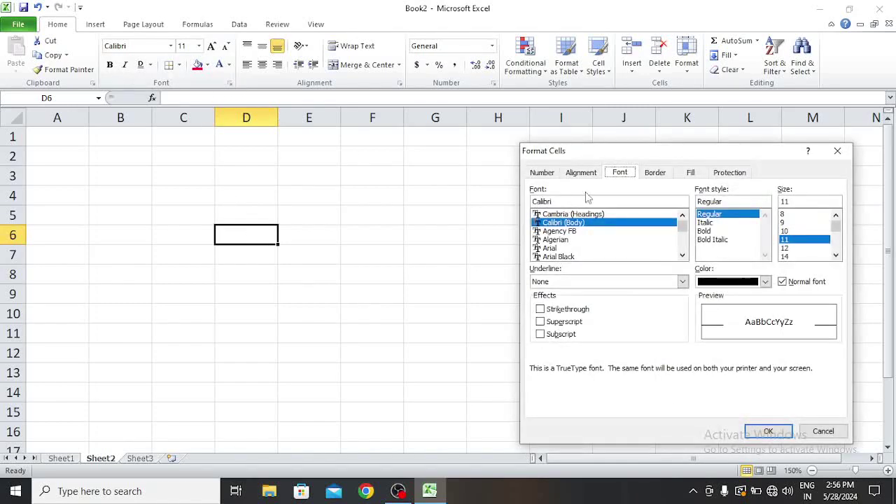
{"action": "left_click", "coordinate": [542, 172]}
{"action": "left_click", "coordinate": [550, 210]}
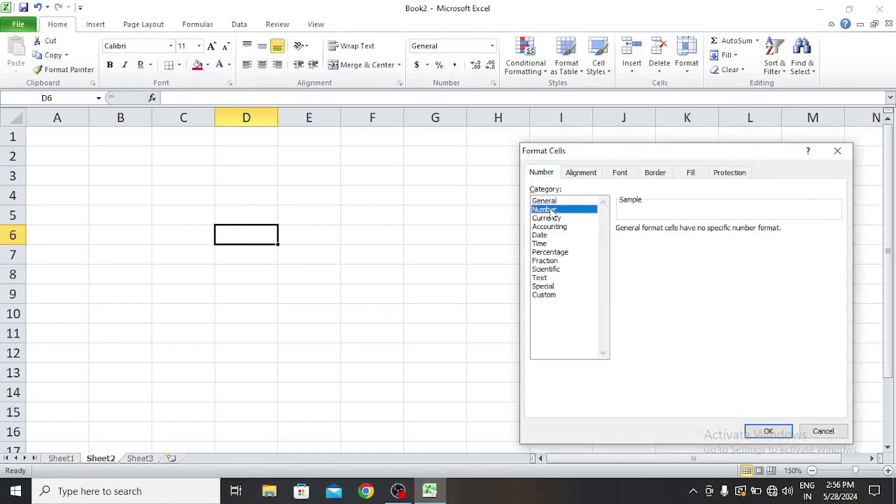
{"action": "left_click", "coordinate": [703, 233]}
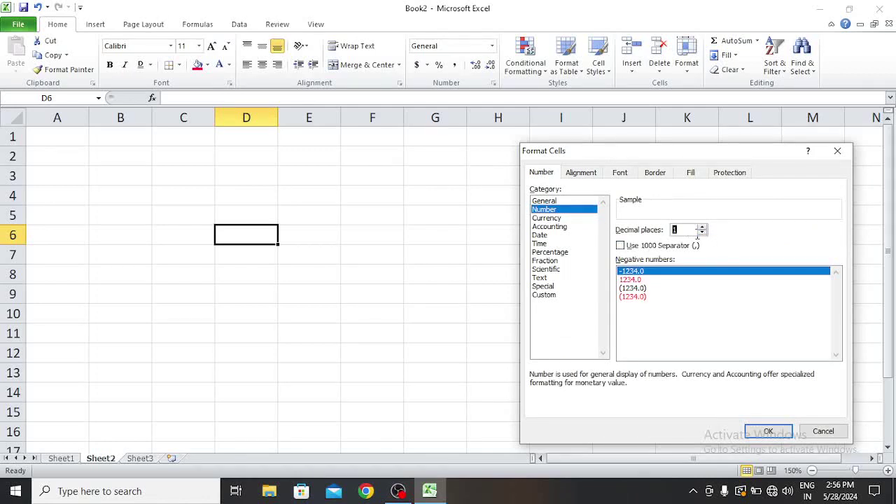
{"action": "left_click", "coordinate": [768, 431]}
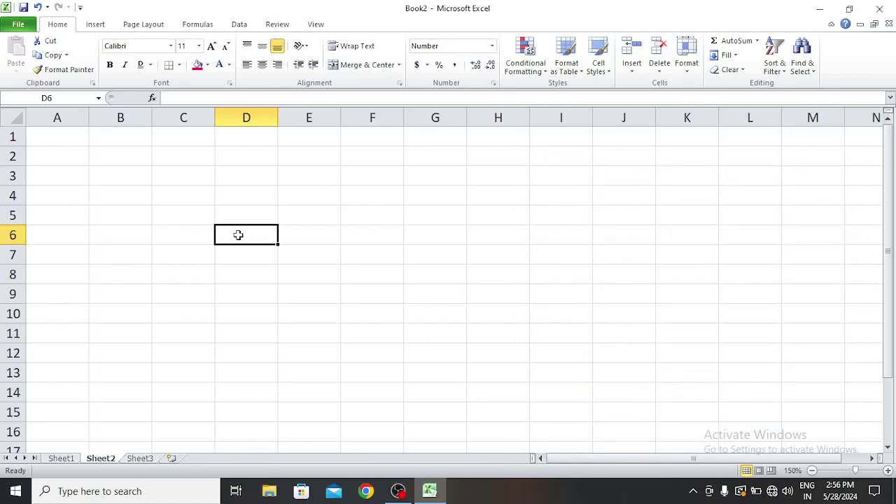
Enter 45.4899 in cell D6 to test the number format and clear the cell again.
{"action": "type", "text": "45"}
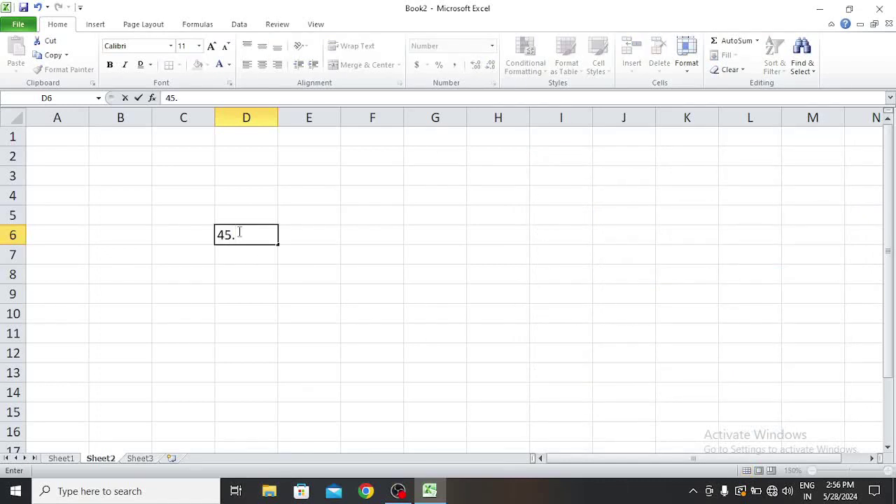
{"action": "type", "text": ".4899"}
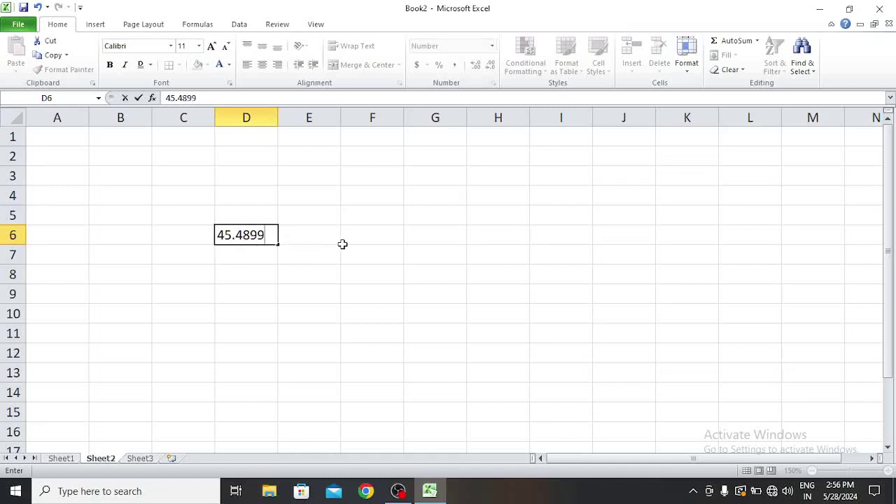
{"action": "key", "text": "Return"}
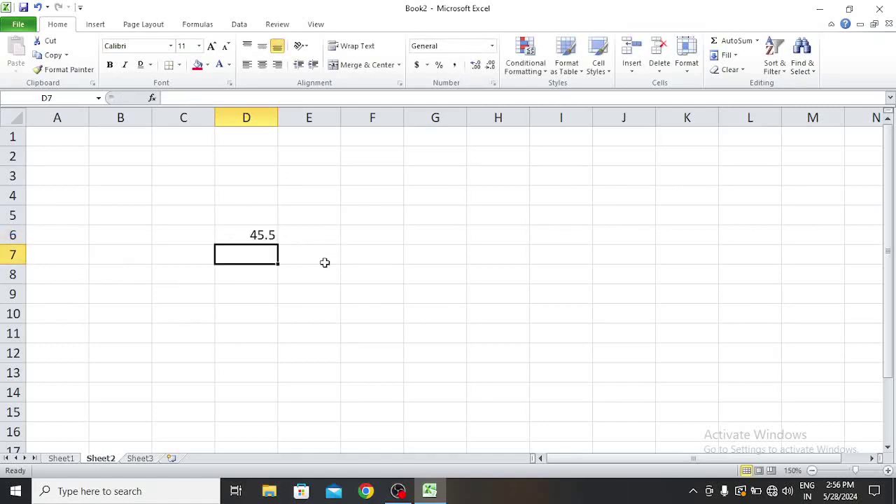
{"action": "left_click", "coordinate": [260, 233]}
{"action": "key", "text": "Delete"}
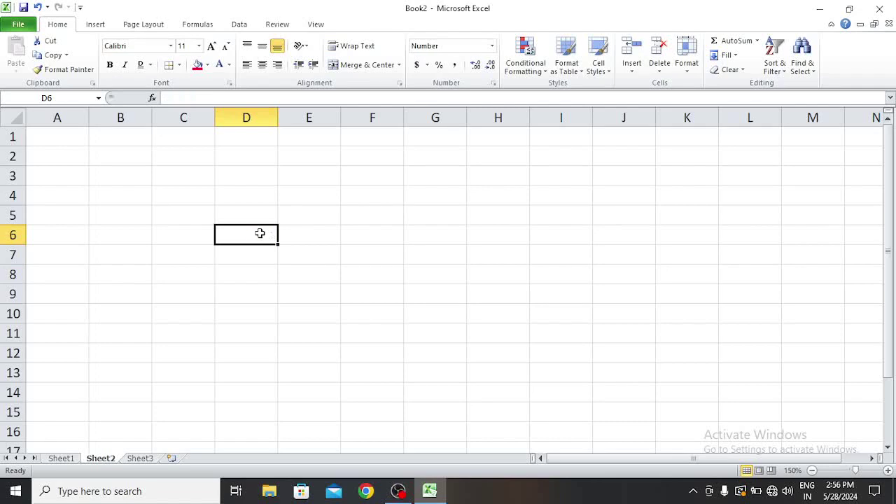
Format cell D6 with the Time category and the 1:30 PM type.
{"action": "left_click", "coordinate": [230, 84]}
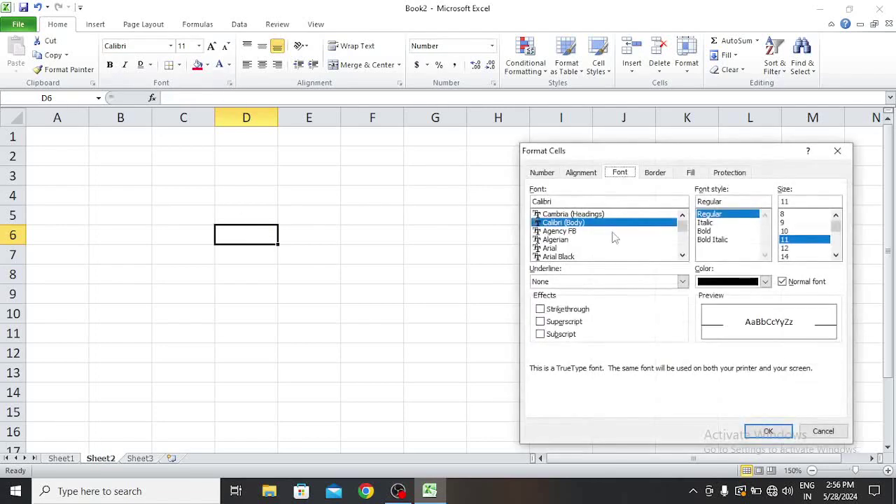
{"action": "left_click", "coordinate": [541, 173]}
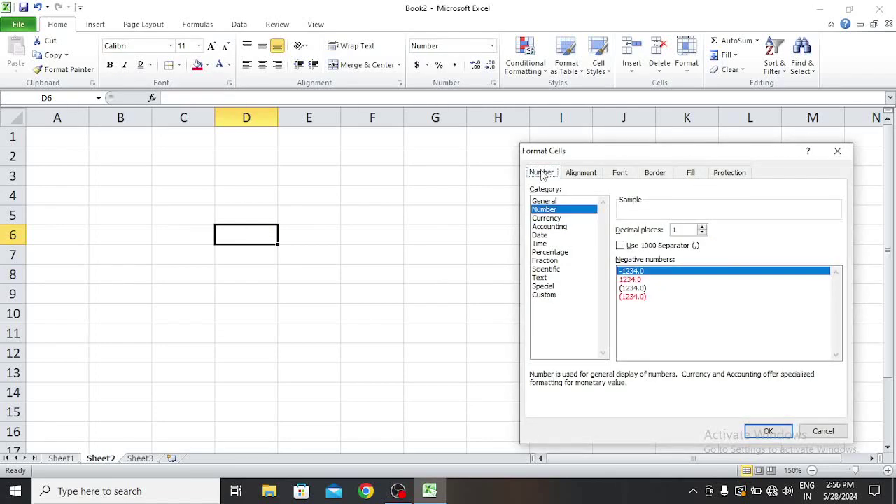
{"action": "left_click", "coordinate": [550, 235]}
{"action": "left_click", "coordinate": [552, 244]}
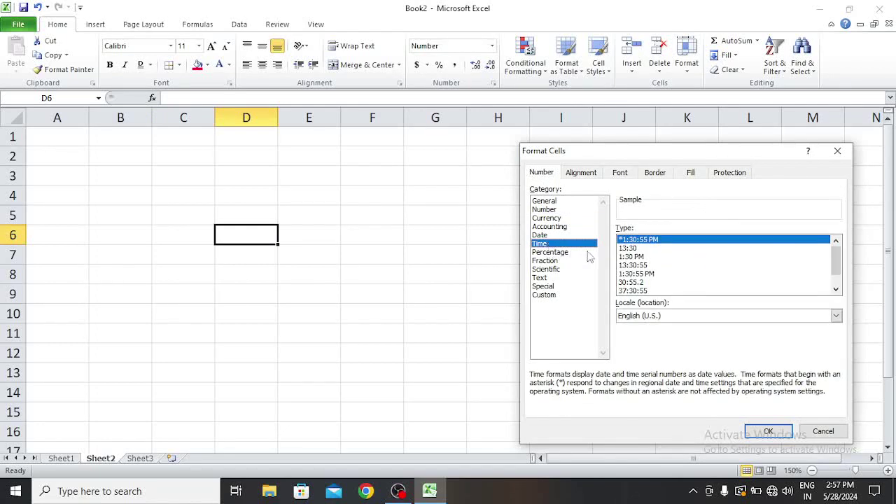
{"action": "left_click", "coordinate": [629, 257]}
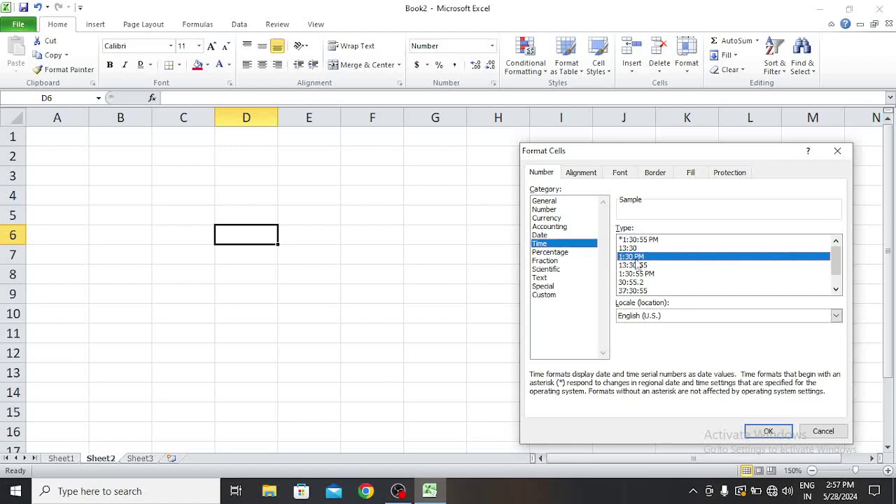
{"action": "left_click", "coordinate": [768, 433]}
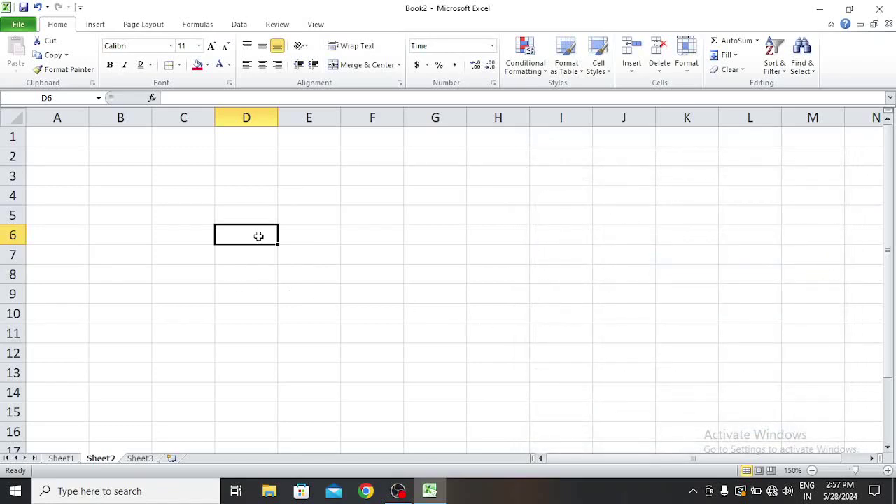
Enter 2:30 in cell D6 to test the time format and clear the cell again.
{"action": "type", "text": "2"}
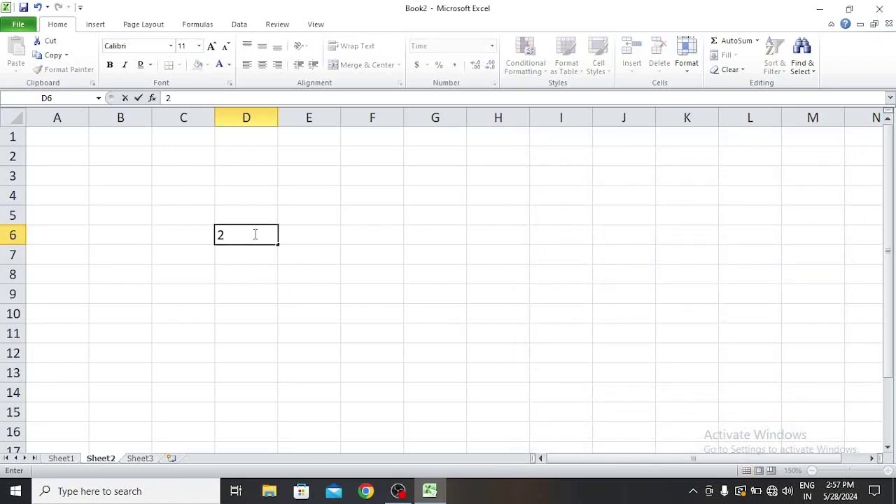
{"action": "type", "text": ":30"}
{"action": "key", "text": "Return"}
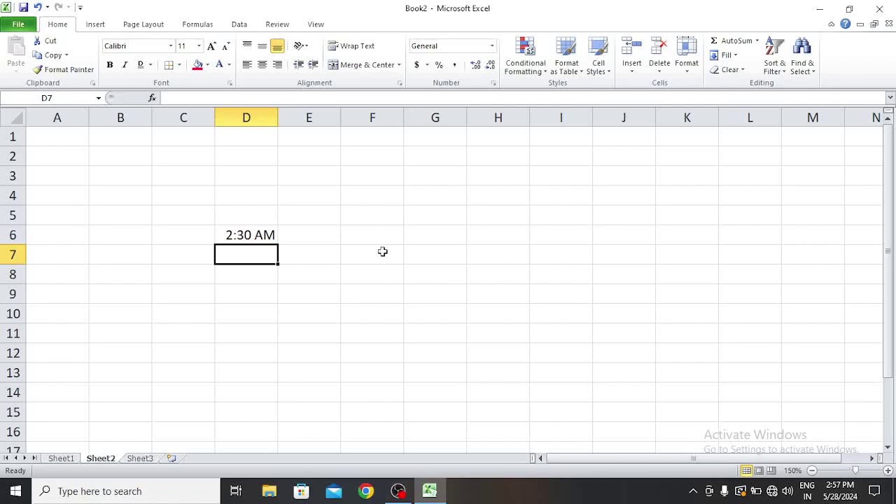
{"action": "left_click", "coordinate": [261, 236]}
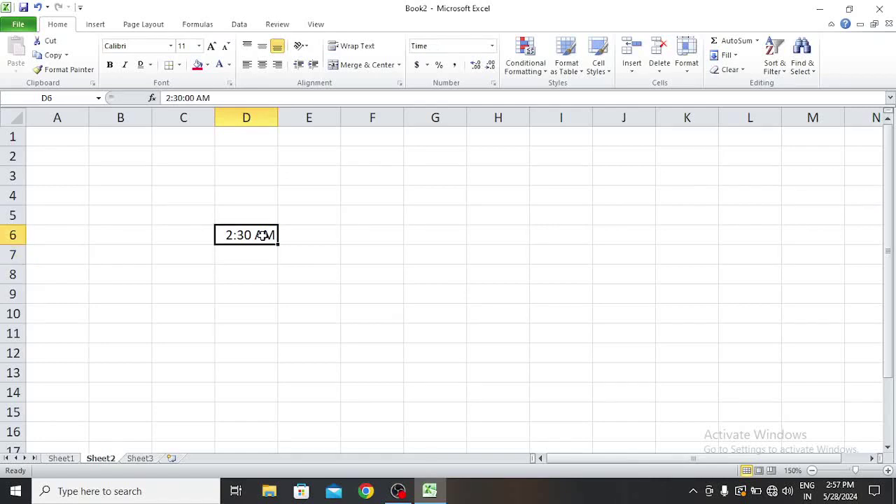
{"action": "key", "text": "Delete"}
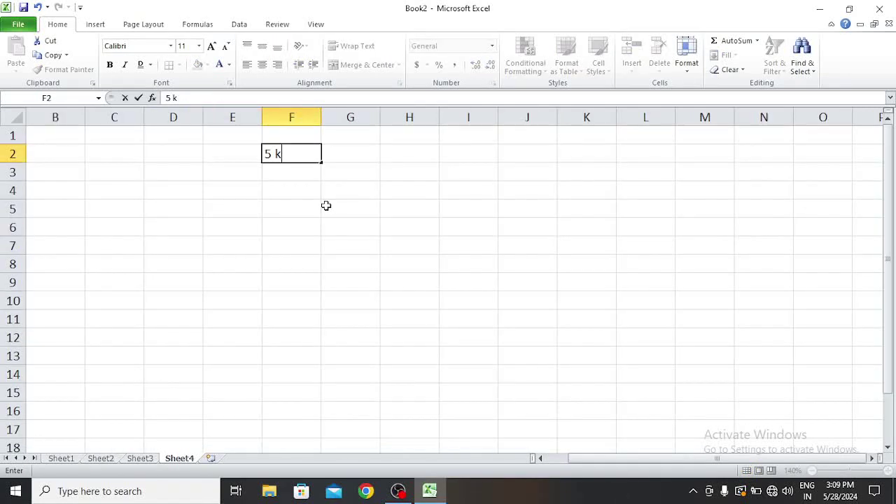
Enter 5 kg in cell F2 and 8 kg in cell F3 as typed unit values.
{"action": "type", "text": "g"}
{"action": "key", "text": "Return"}
{"action": "type", "text": "8"}
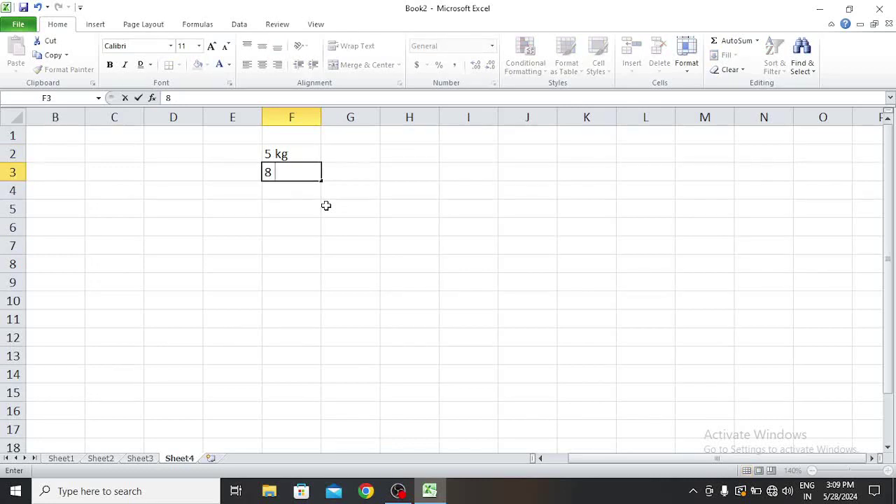
{"action": "type", "text": " kg"}
{"action": "key", "text": "Return"}
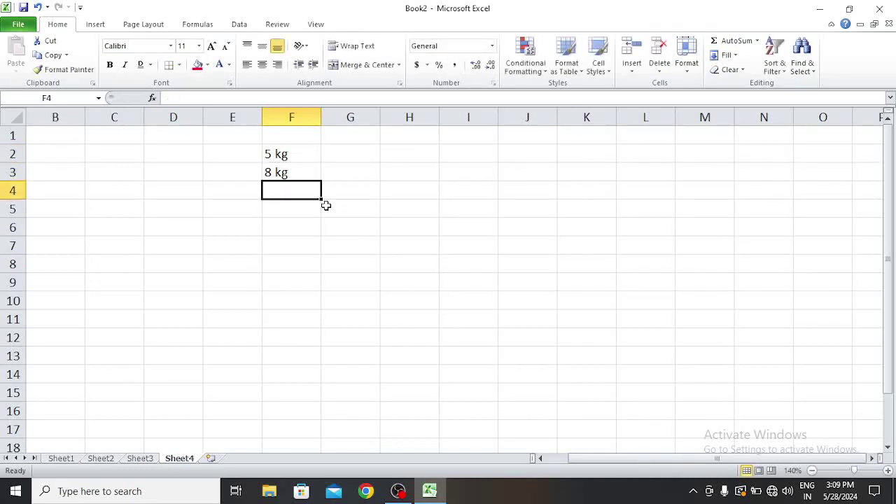
Add the two typed kg values in cell F4 with the formula =SUM(F2:F3) and check the cell.
{"action": "type", "text": "=sum"}
{"action": "double_click", "coordinate": [327, 210]}
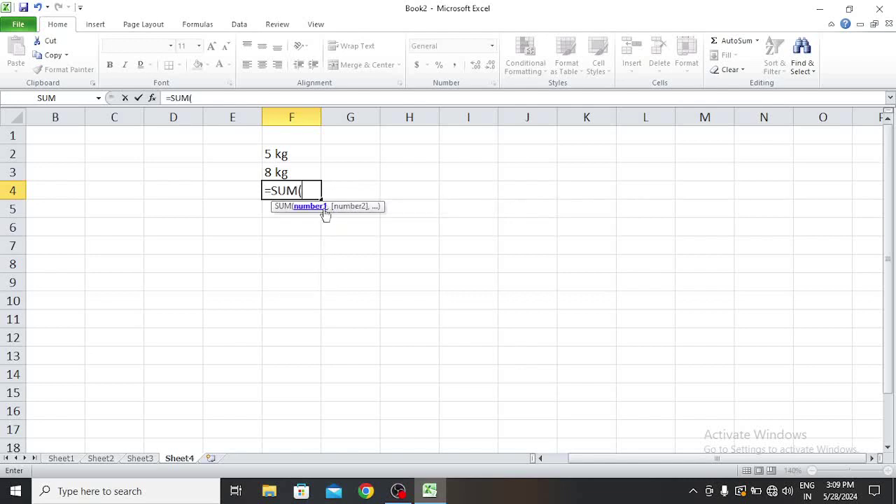
{"action": "left_click_drag", "start_coordinate": [285, 152], "coordinate": [287, 172]}
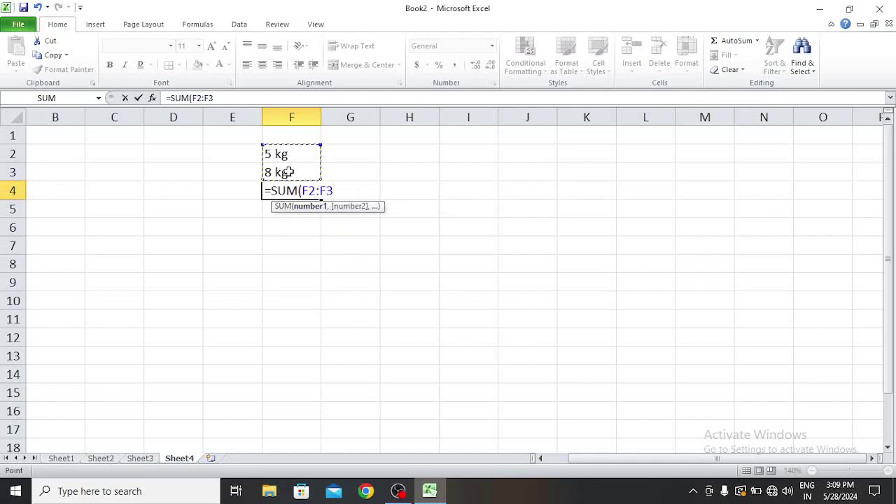
{"action": "type", "text": ")"}
{"action": "key", "text": "Return"}
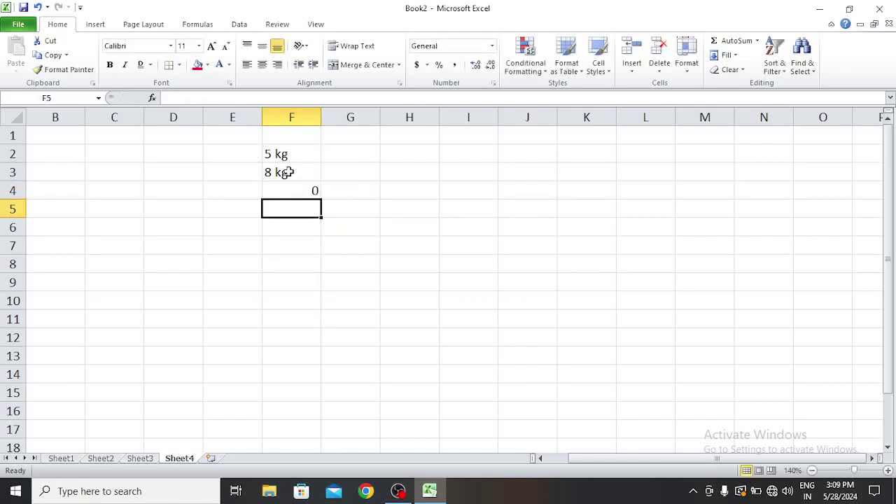
{"action": "left_click", "coordinate": [297, 188]}
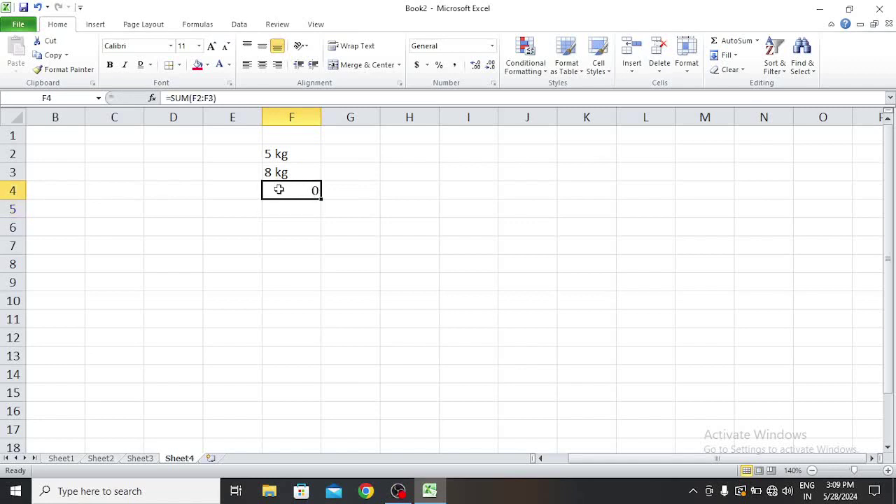
{"action": "left_click", "coordinate": [312, 239]}
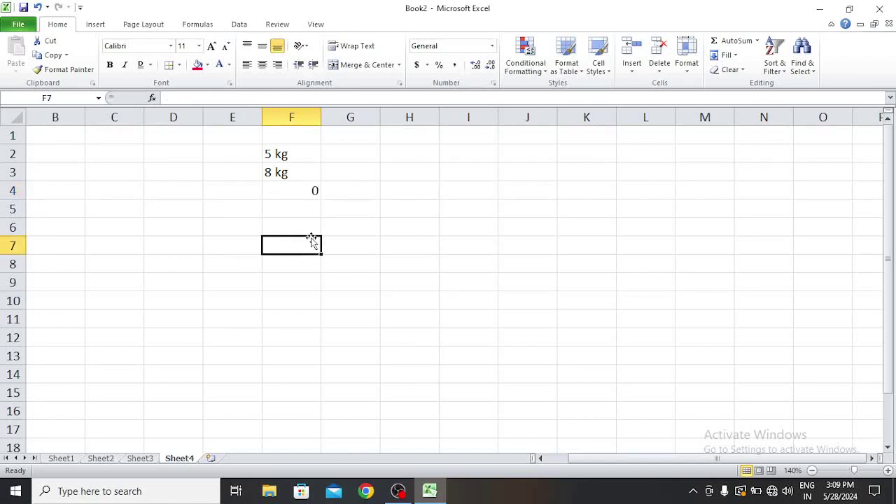
Format the whole of column H with a custom number format of General followed by the quoted text "kg".
{"action": "left_click", "coordinate": [410, 116]}
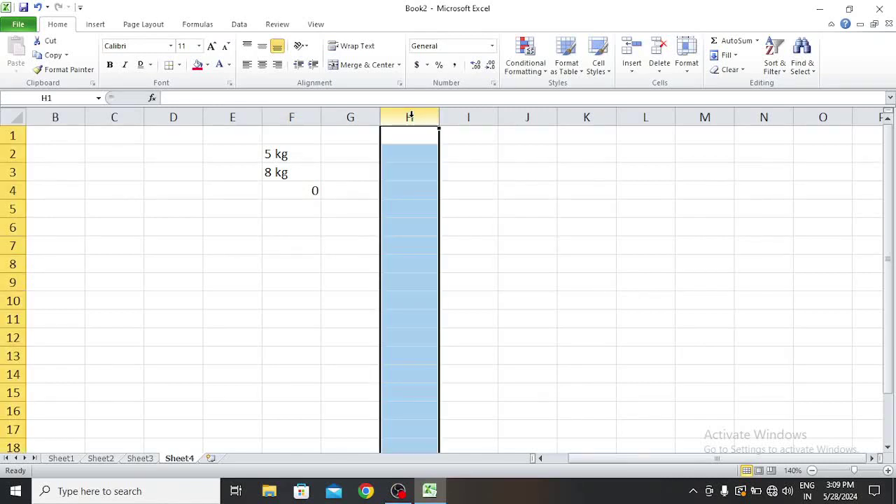
{"action": "left_click", "coordinate": [230, 83]}
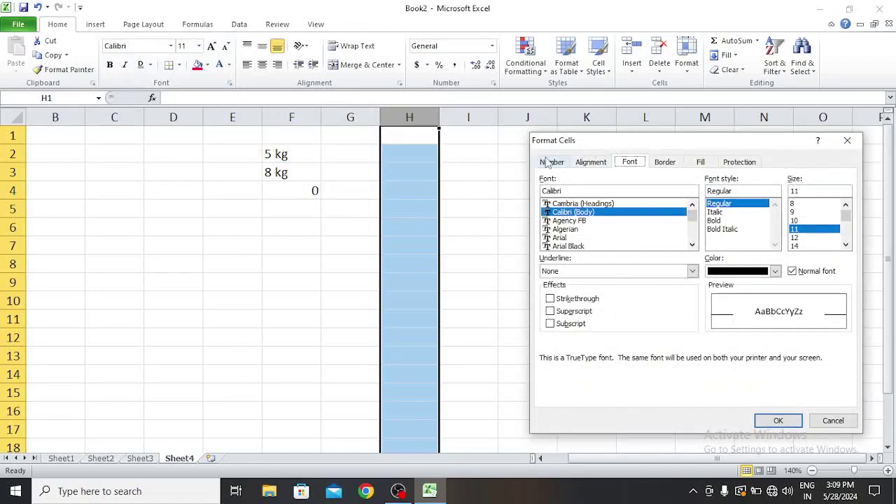
{"action": "left_click", "coordinate": [551, 161]}
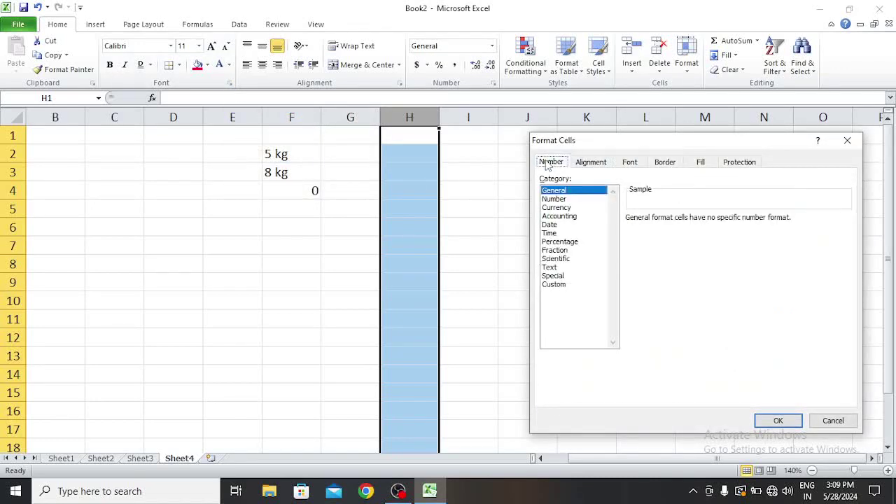
{"action": "left_click", "coordinate": [551, 286]}
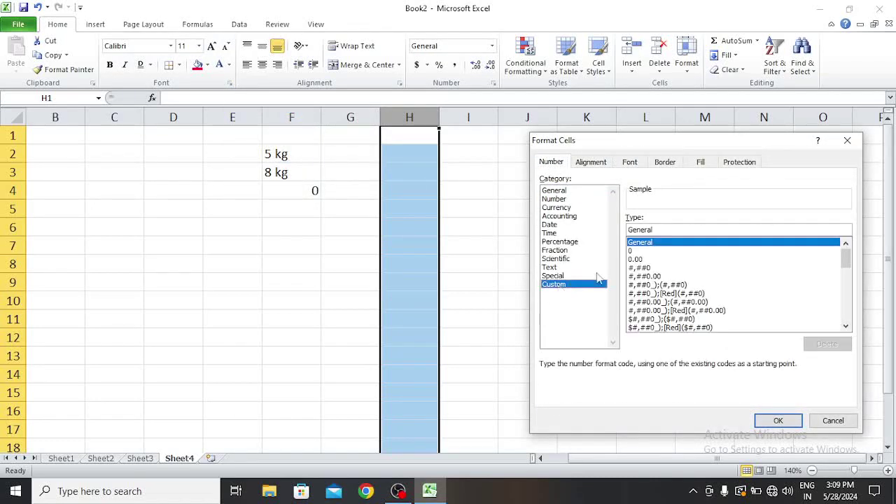
{"action": "left_click", "coordinate": [673, 229]}
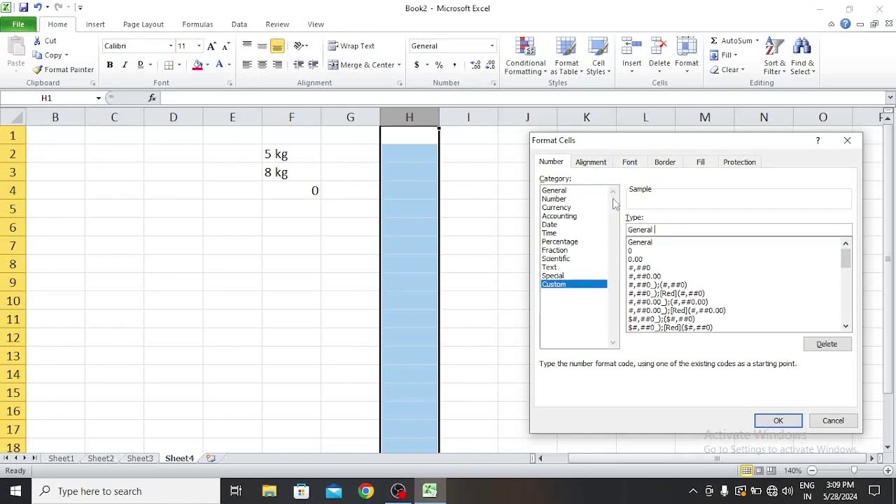
{"action": "type", "text": "\"kg"}
{"action": "left_click", "coordinate": [779, 420]}
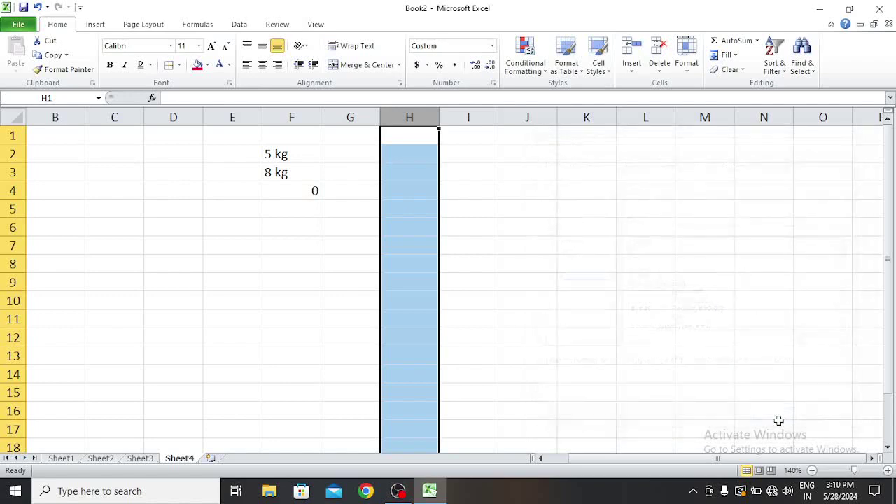
Enter the plain numbers 10 in cell H3 and 20 in cell H4.
{"action": "left_click", "coordinate": [407, 171]}
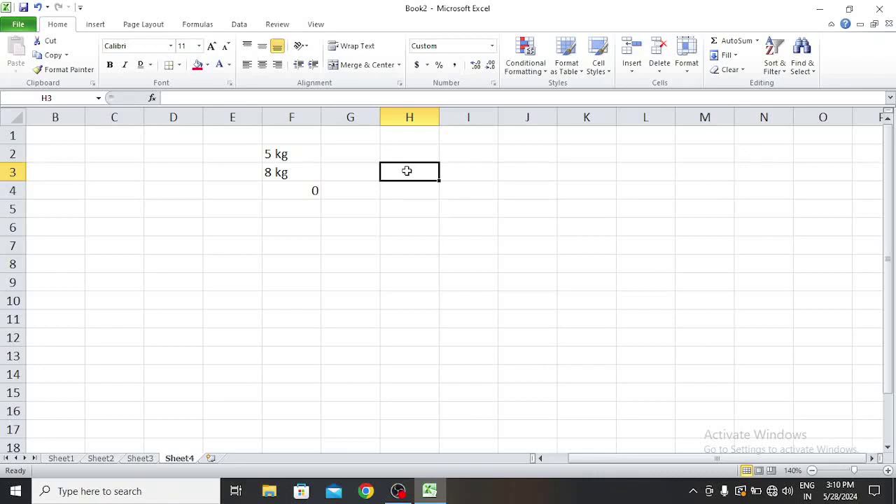
{"action": "type", "text": "10"}
{"action": "key", "text": "Return"}
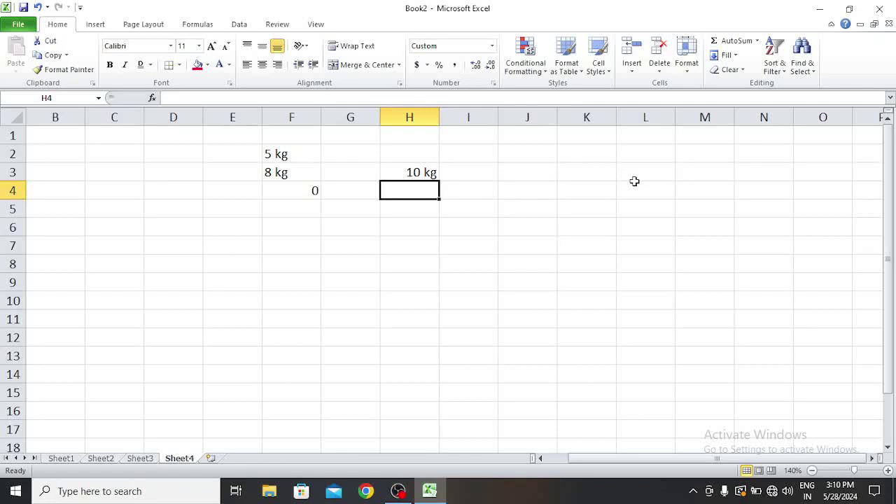
{"action": "type", "text": "20"}
{"action": "key", "text": "Return"}
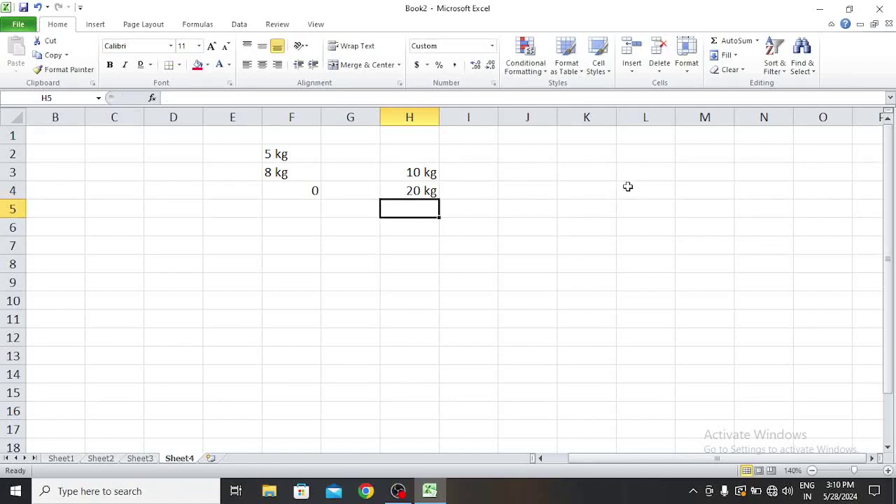
Add the column H values in cell H5 with =SUM(H3:H4) and clear that cell again.
{"action": "type", "text": "=sum"}
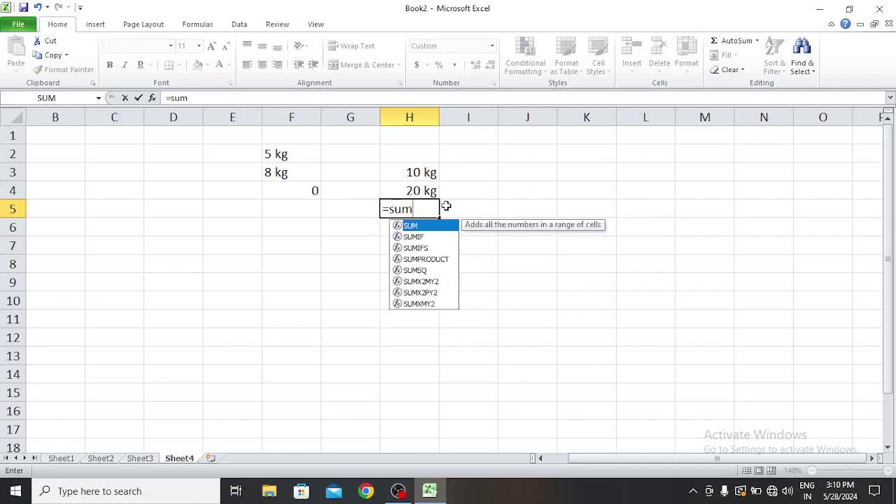
{"action": "key", "text": "Tab"}
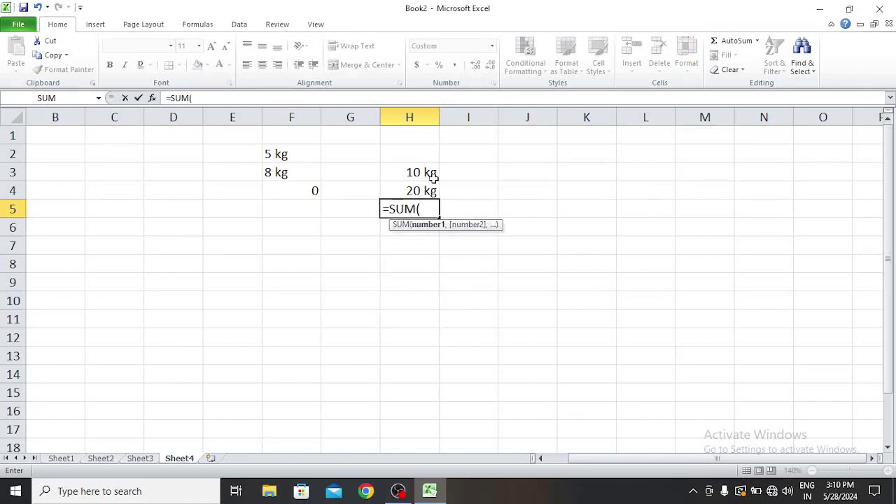
{"action": "left_click_drag", "start_coordinate": [429, 176], "coordinate": [423, 191]}
{"action": "type", "text": ")"}
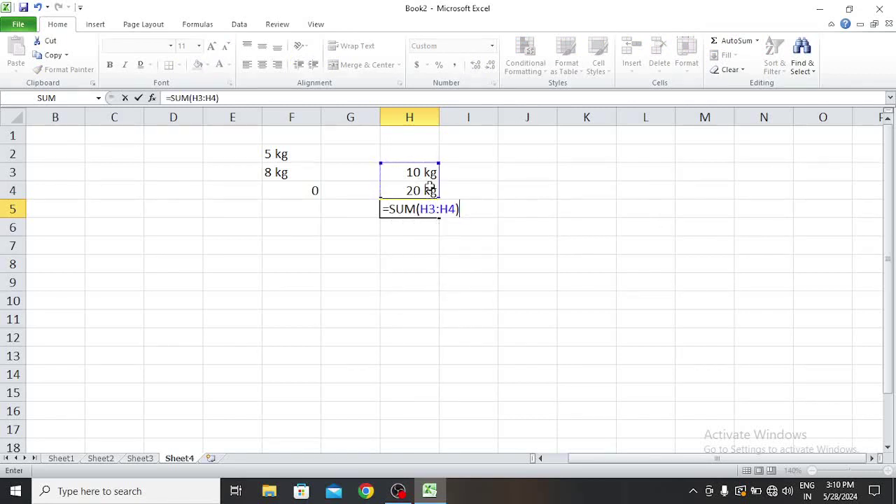
{"action": "key", "text": "Return"}
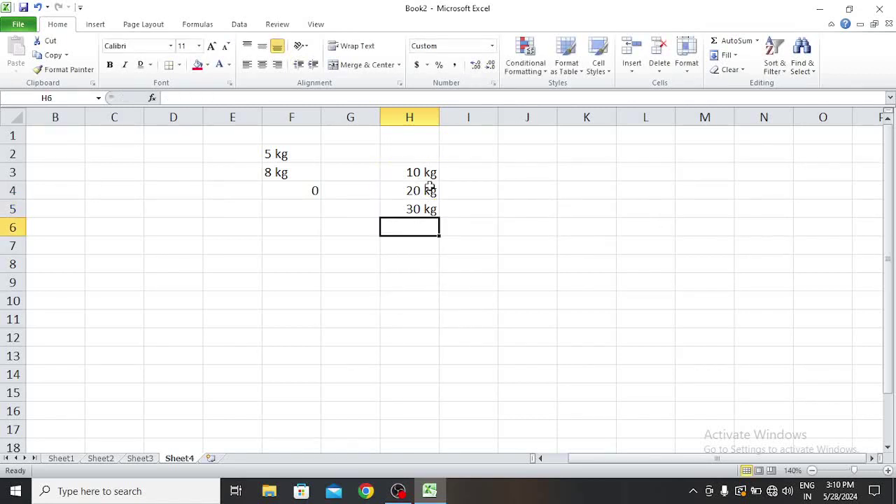
{"action": "left_click", "coordinate": [393, 209]}
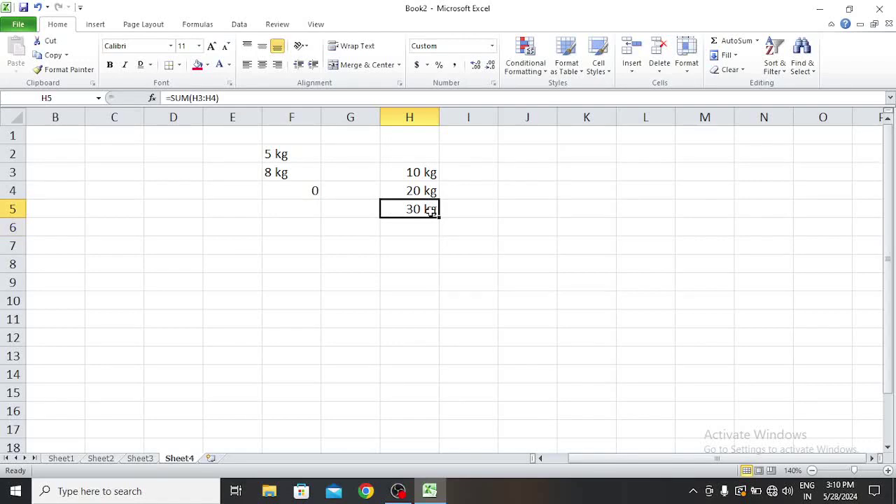
{"action": "key", "text": "Delete"}
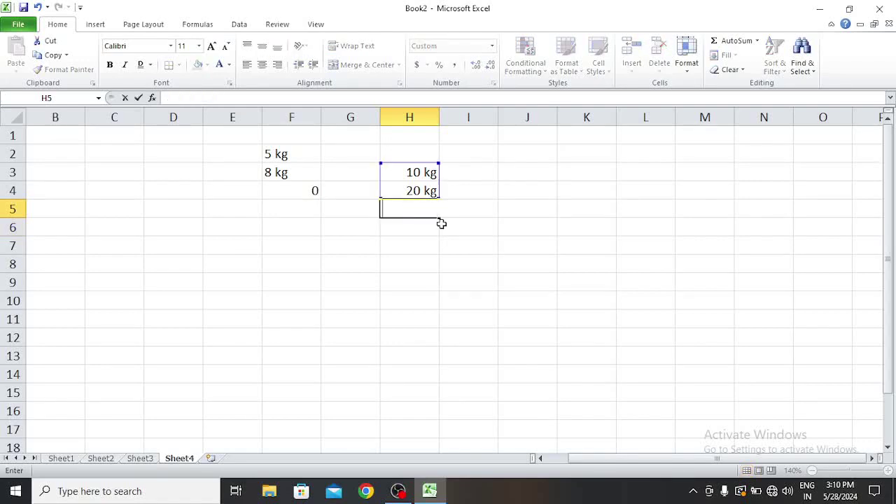
Format cell F6 with the Currency category, using the $ symbol and 2 decimal places.
{"action": "left_click", "coordinate": [281, 226]}
{"action": "left_click", "coordinate": [230, 82]}
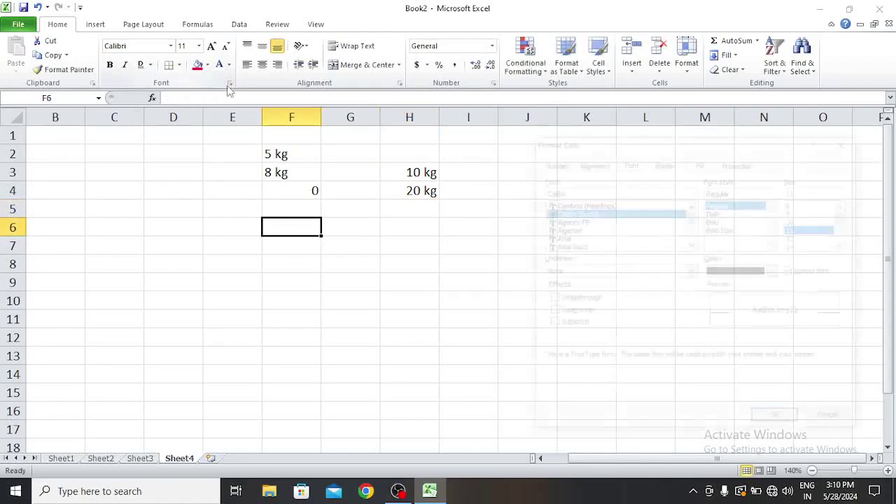
{"action": "left_click", "coordinate": [552, 162]}
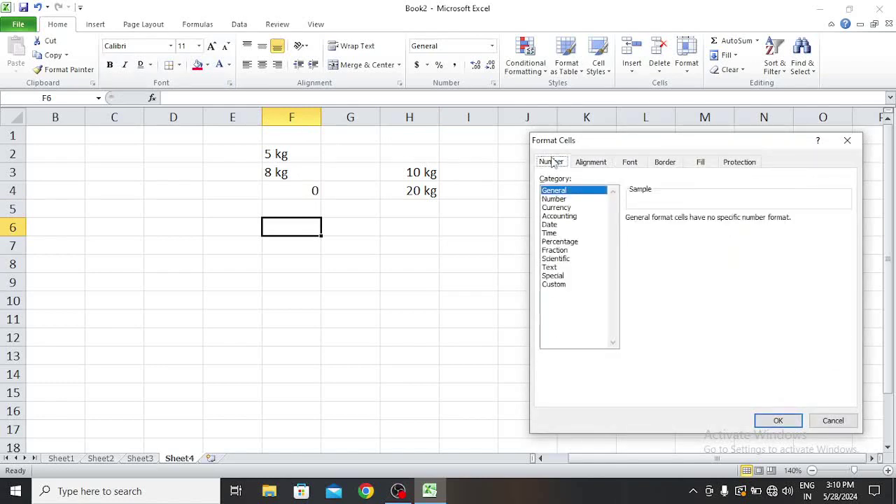
{"action": "left_click", "coordinate": [556, 208]}
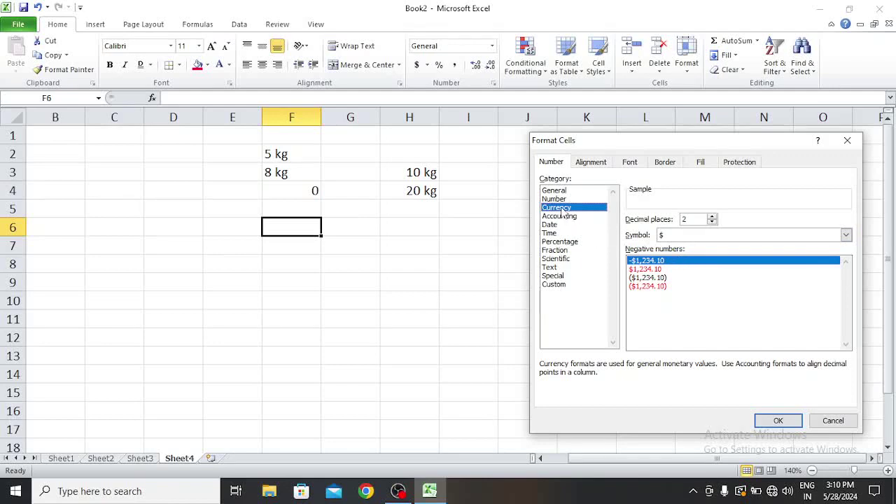
{"action": "left_click", "coordinate": [779, 421]}
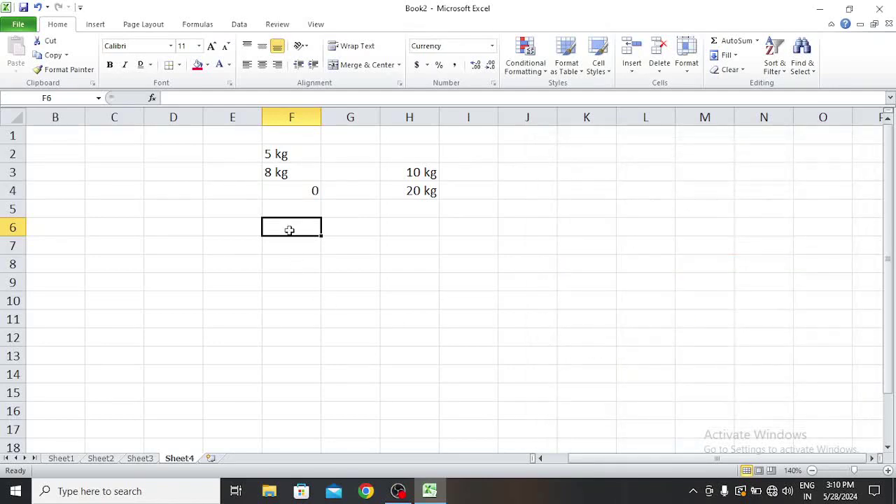
Enter 5000 in cell F6 and autofit the width of column F.
{"action": "type", "text": "5000"}
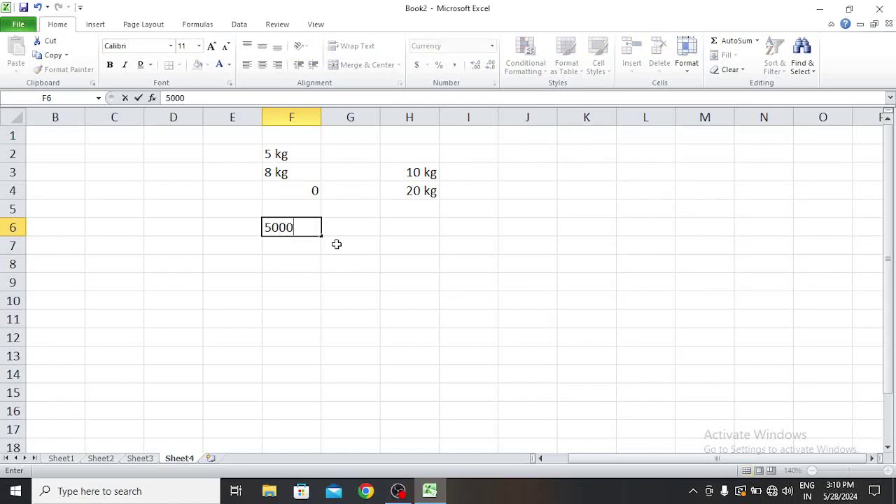
{"action": "key", "text": "Return"}
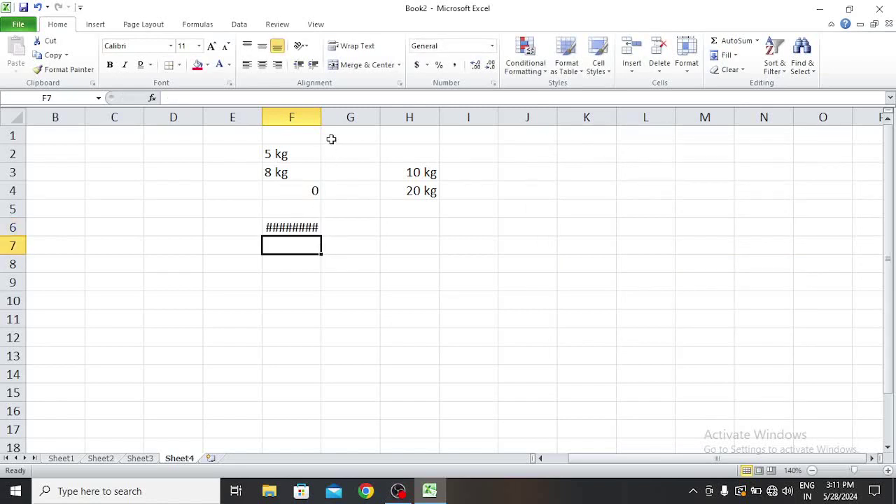
{"action": "double_click", "coordinate": [321, 117]}
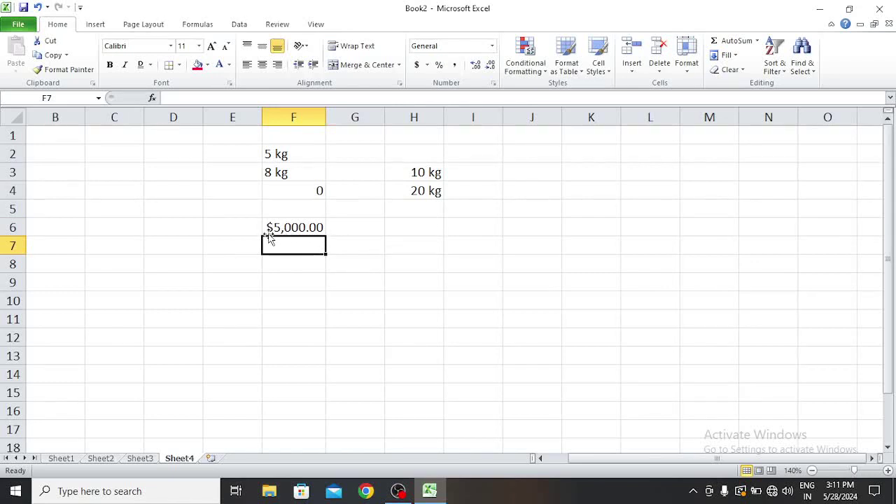
{"action": "left_click_drag", "start_coordinate": [296, 268], "coordinate": [302, 282]}
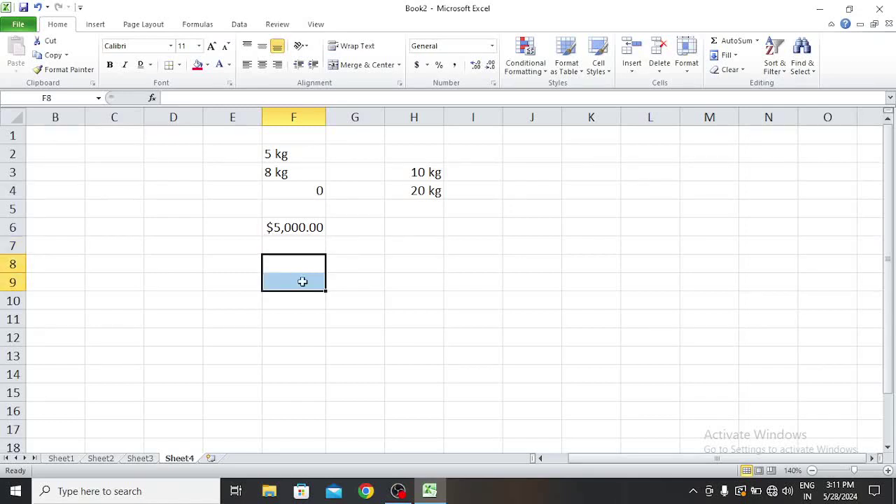
{"action": "left_click", "coordinate": [327, 354]}
{"action": "scroll", "coordinate": [258, 273], "scroll_direction": "down", "scroll_amount": 2}
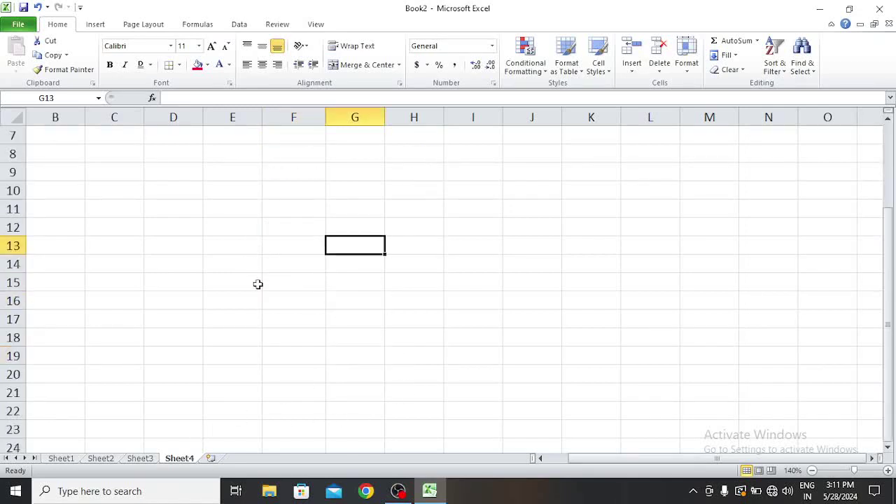
{"action": "left_click", "coordinate": [179, 64]}
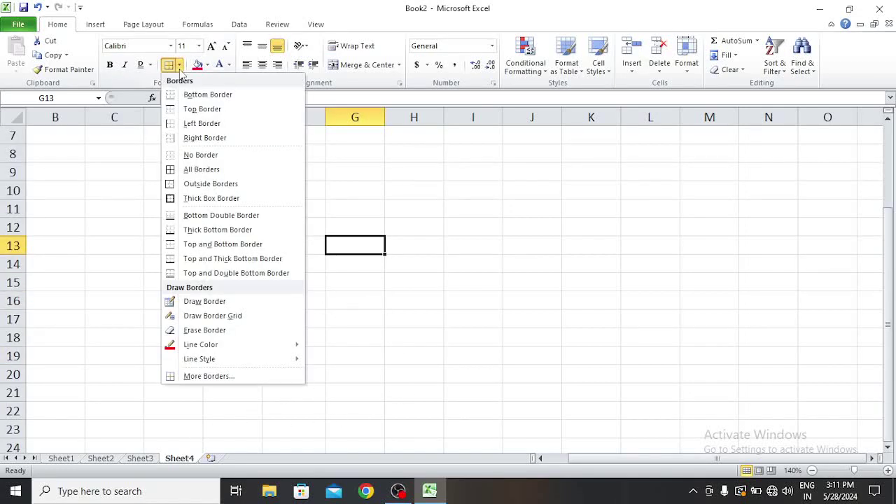
{"action": "key", "text": "Escape"}
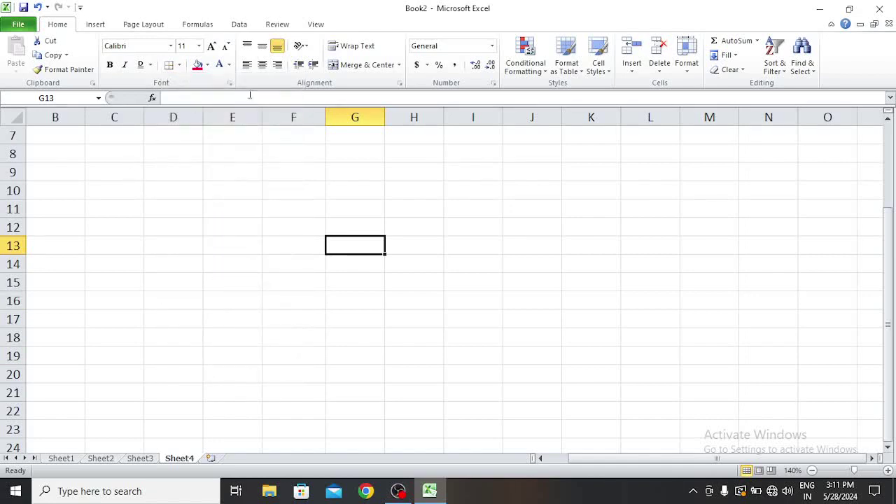
Format cell G13 with the Arial Black font in italic, size 14, red colour and strikethrough.
{"action": "left_click", "coordinate": [231, 83]}
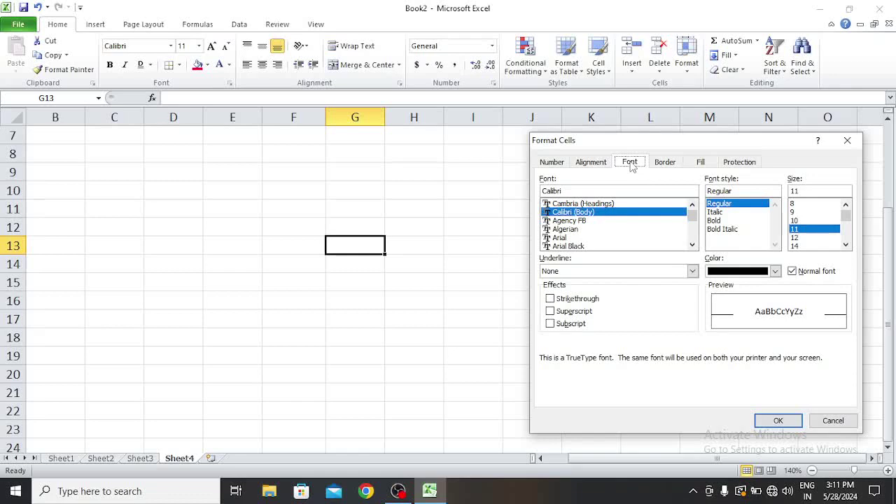
{"action": "left_click", "coordinate": [565, 246]}
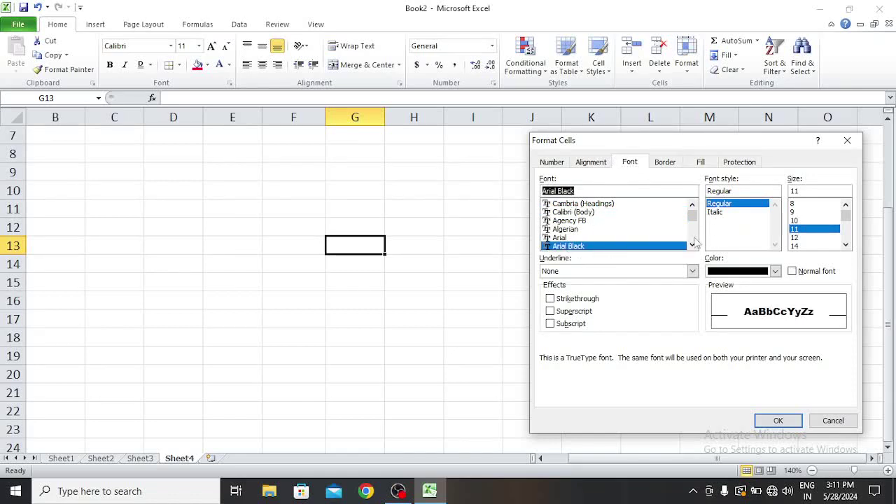
{"action": "left_click", "coordinate": [721, 217]}
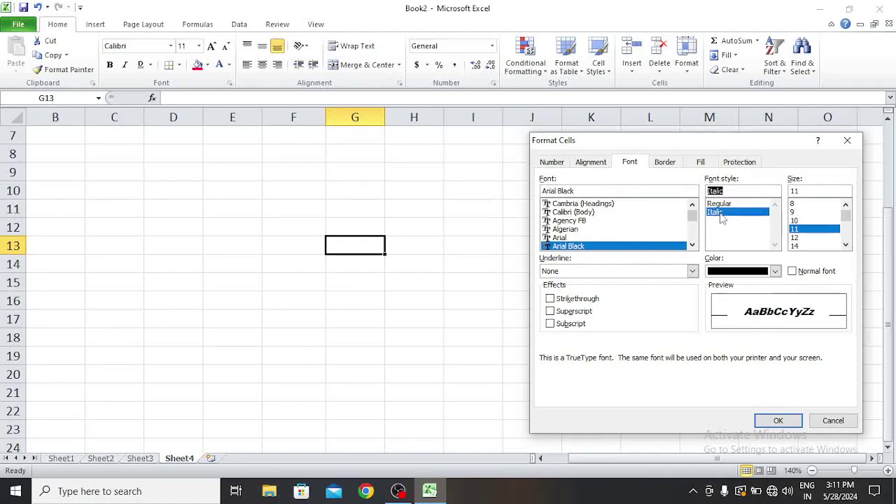
{"action": "left_click", "coordinate": [795, 246]}
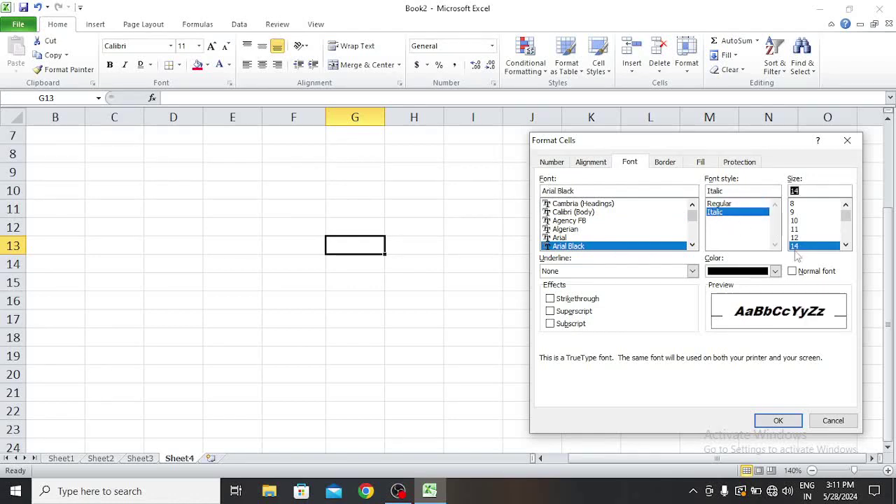
{"action": "left_click", "coordinate": [775, 271]}
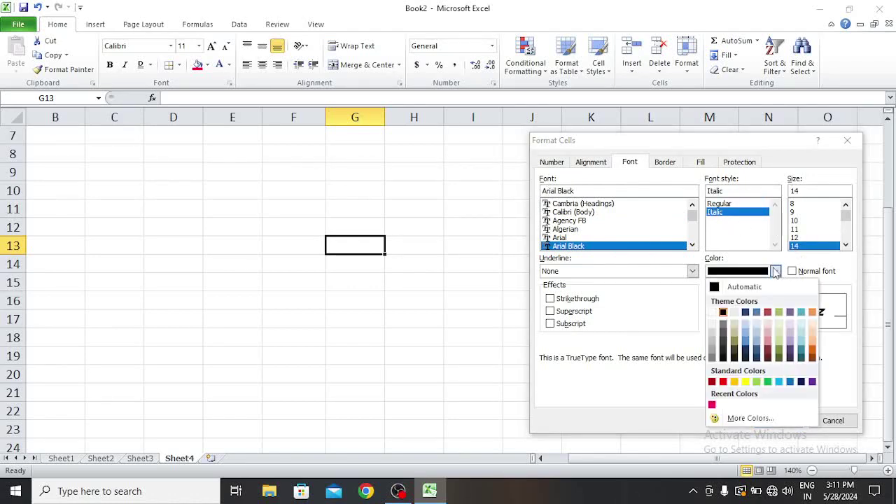
{"action": "left_click", "coordinate": [723, 381]}
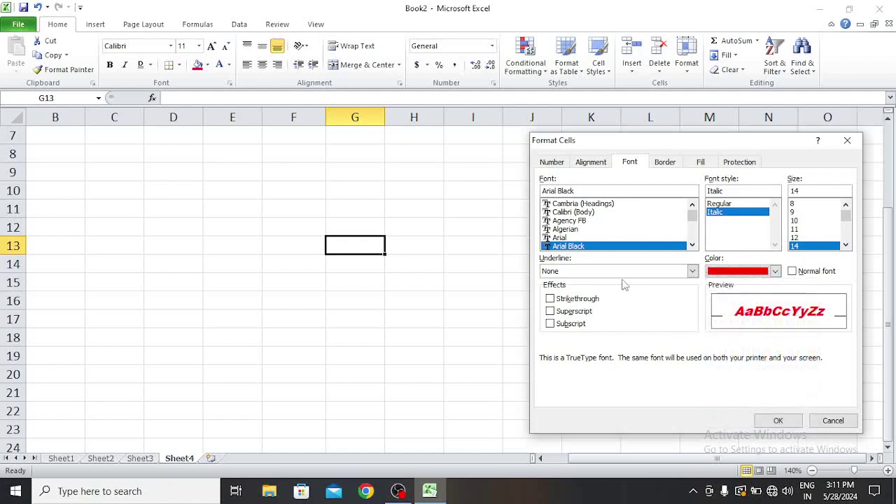
{"action": "left_click", "coordinate": [550, 299]}
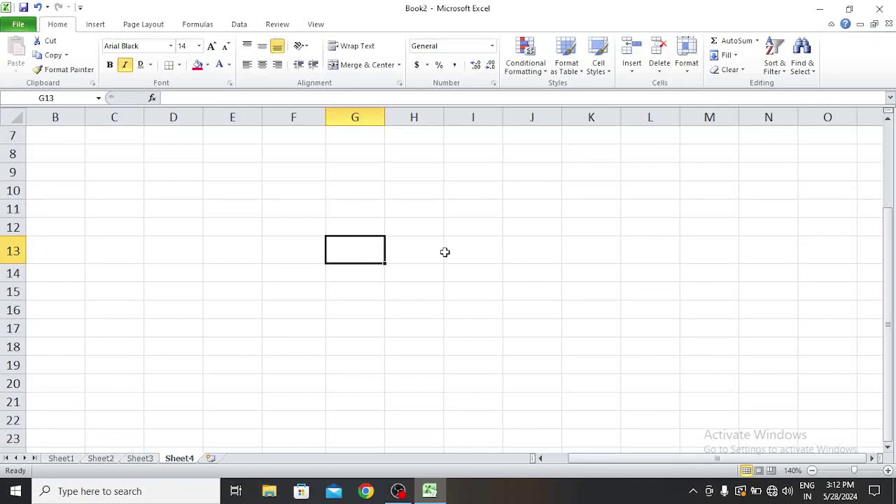
Enter "front hub" in cell G13 and autofit the width of column G.
{"action": "type", "text": "front h"}
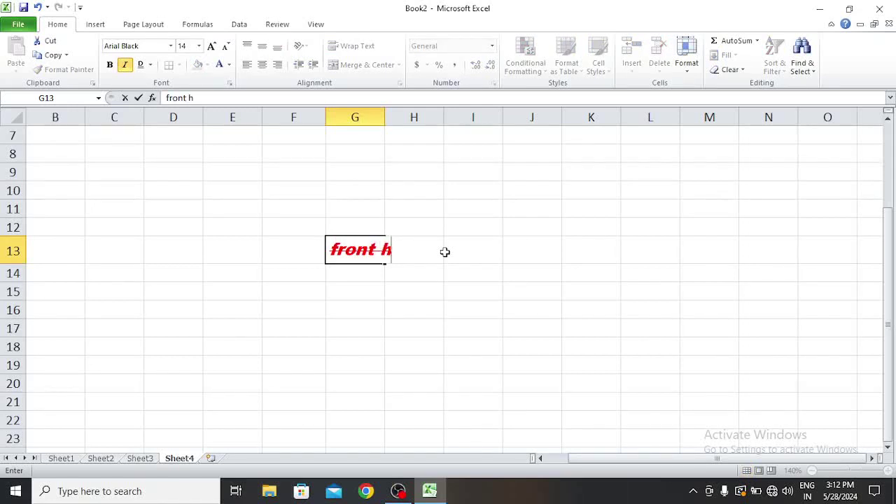
{"action": "type", "text": "ub"}
{"action": "key", "text": "Return"}
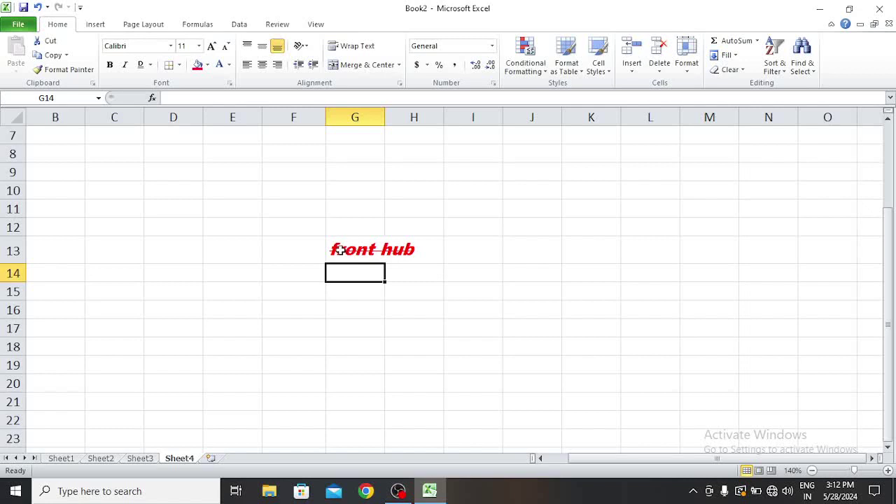
{"action": "double_click", "coordinate": [385, 117]}
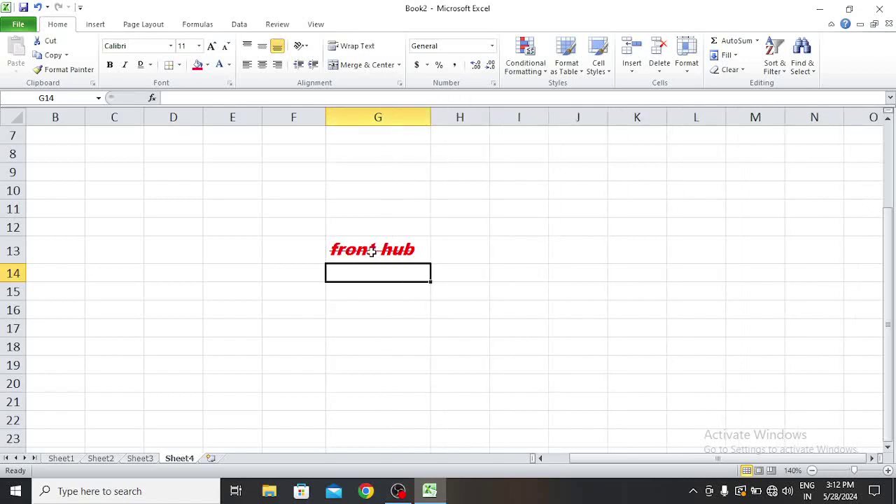
{"action": "left_click", "coordinate": [366, 250]}
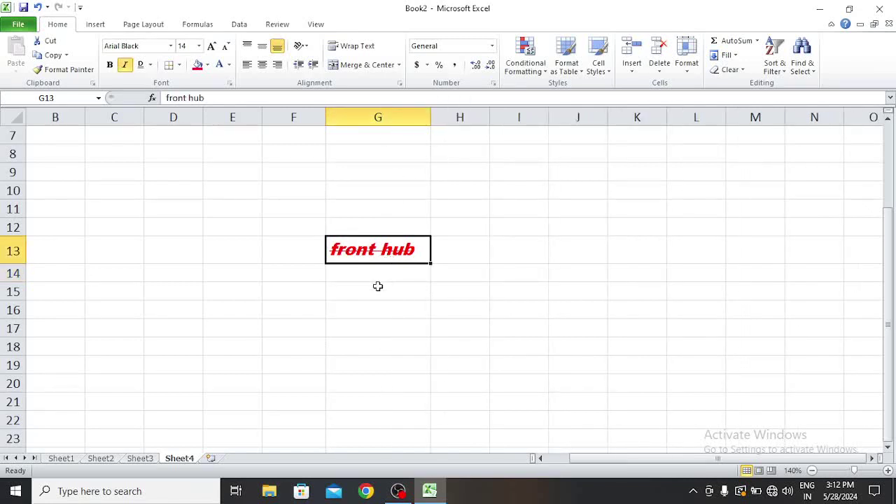
Apply a light blue outline border to cell F14 through the Format Cells border settings.
{"action": "left_click", "coordinate": [266, 271]}
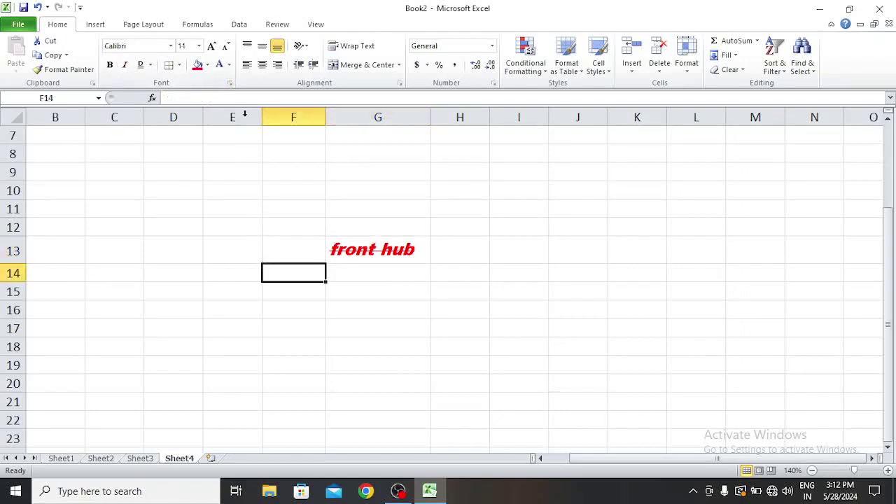
{"action": "left_click", "coordinate": [229, 82]}
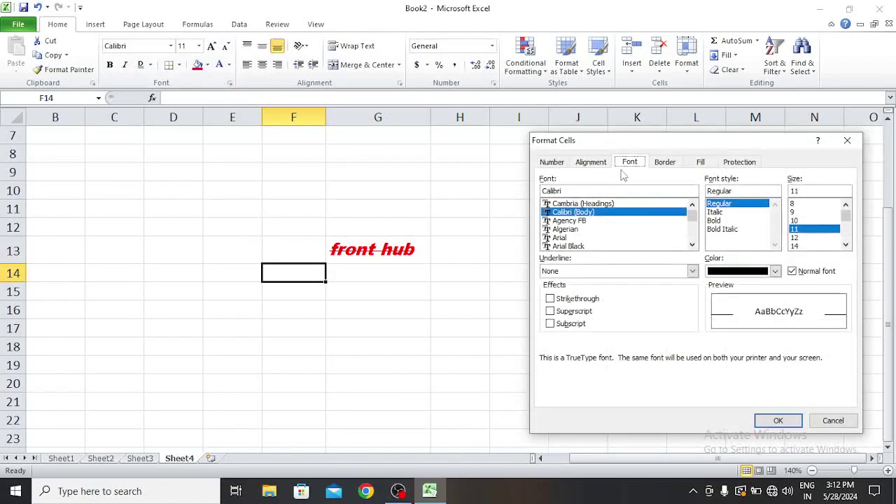
{"action": "left_click", "coordinate": [665, 162]}
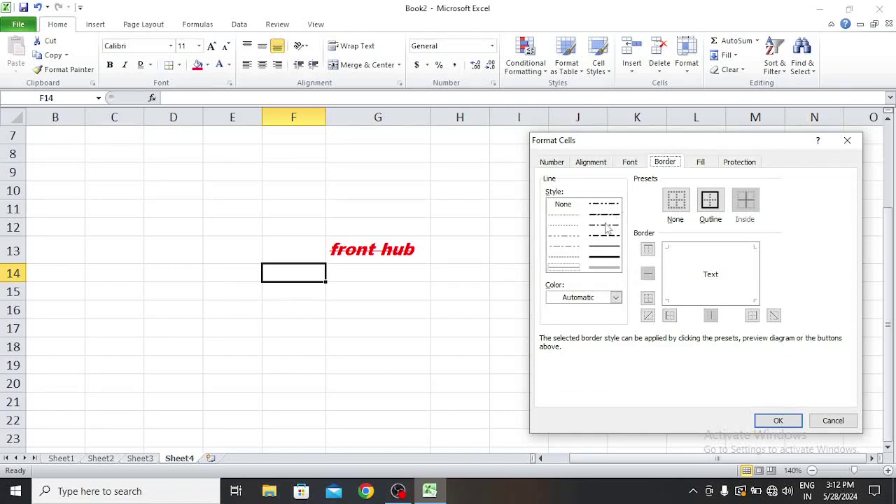
{"action": "left_click", "coordinate": [615, 298]}
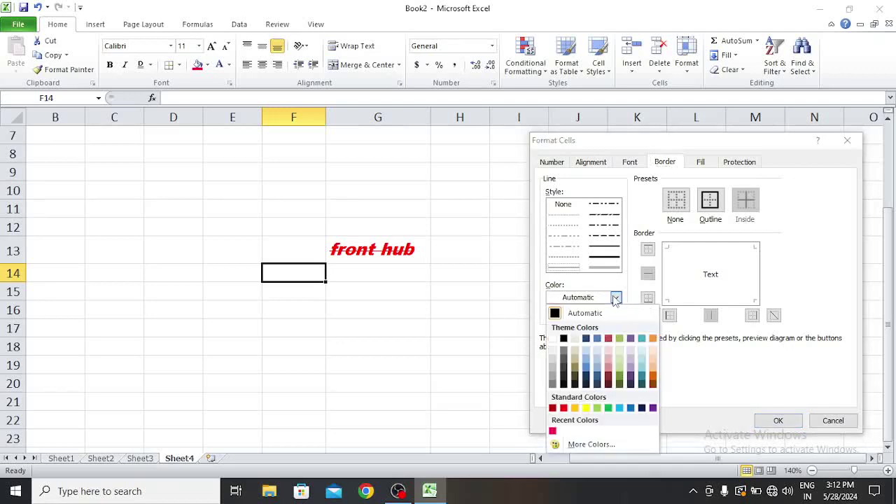
{"action": "left_click", "coordinate": [621, 409]}
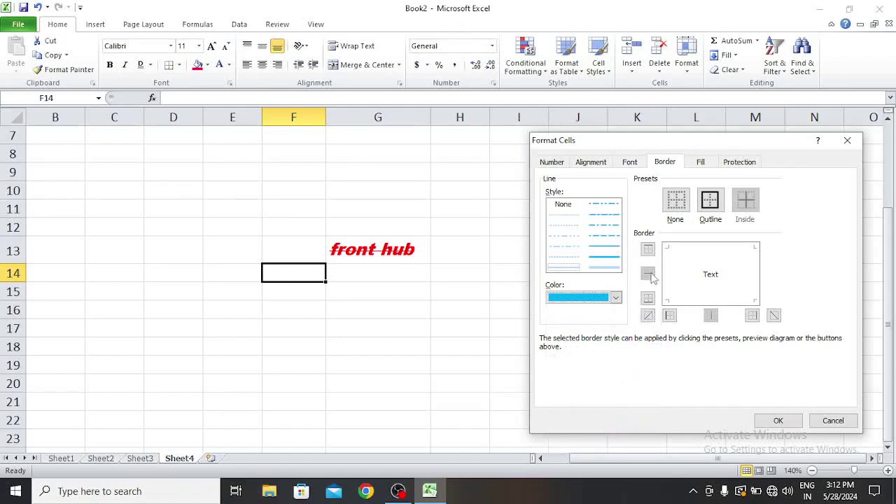
{"action": "left_click", "coordinate": [713, 203]}
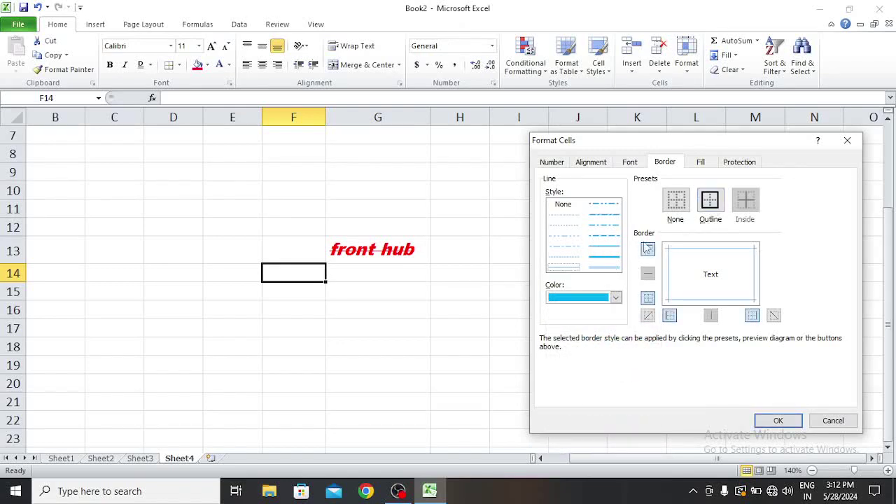
{"action": "left_click", "coordinate": [606, 268]}
{"action": "left_click", "coordinate": [773, 421]}
{"action": "left_click", "coordinate": [329, 360]}
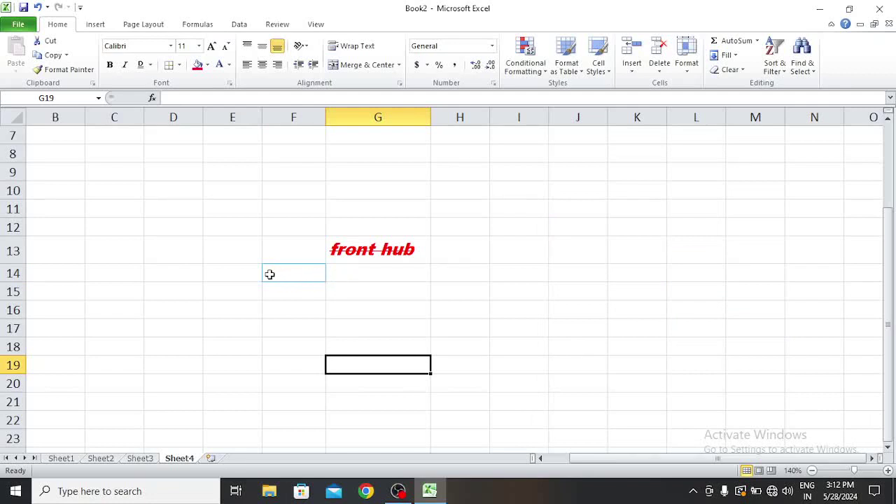
Fill cell H12 with a red background plus a red thin horizontal crosshatch pattern.
{"action": "left_click", "coordinate": [482, 219]}
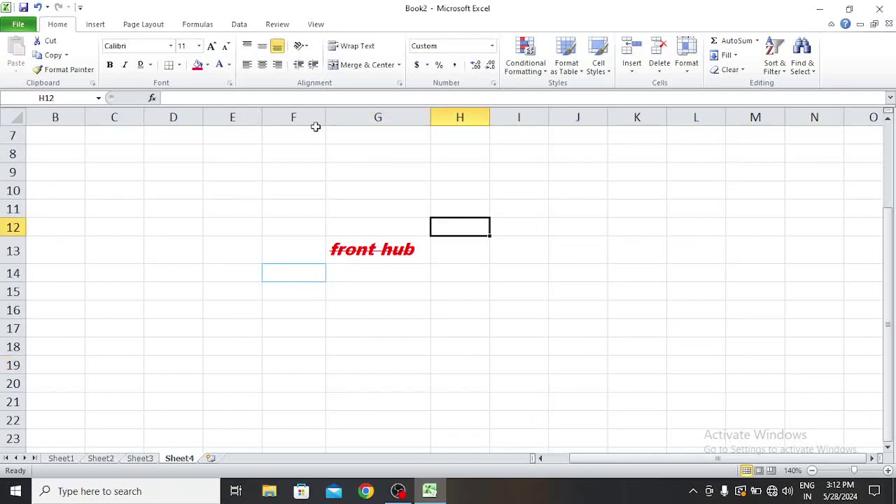
{"action": "left_click", "coordinate": [230, 84]}
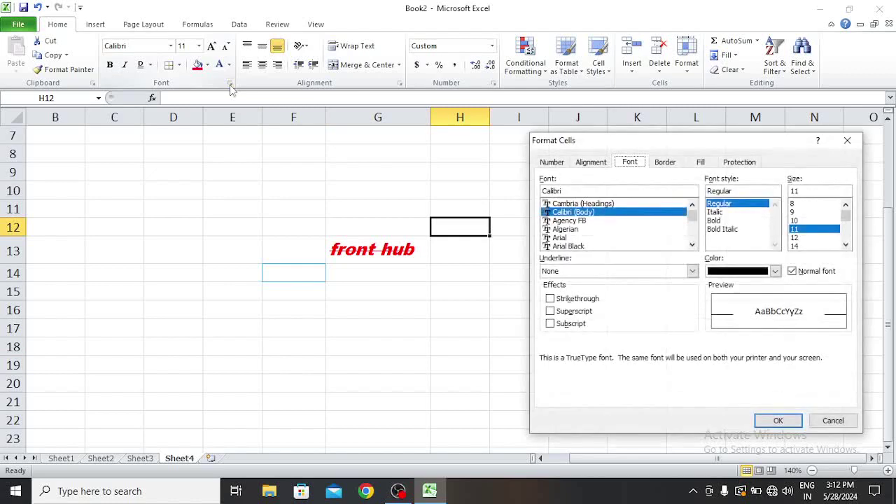
{"action": "left_click", "coordinate": [698, 162]}
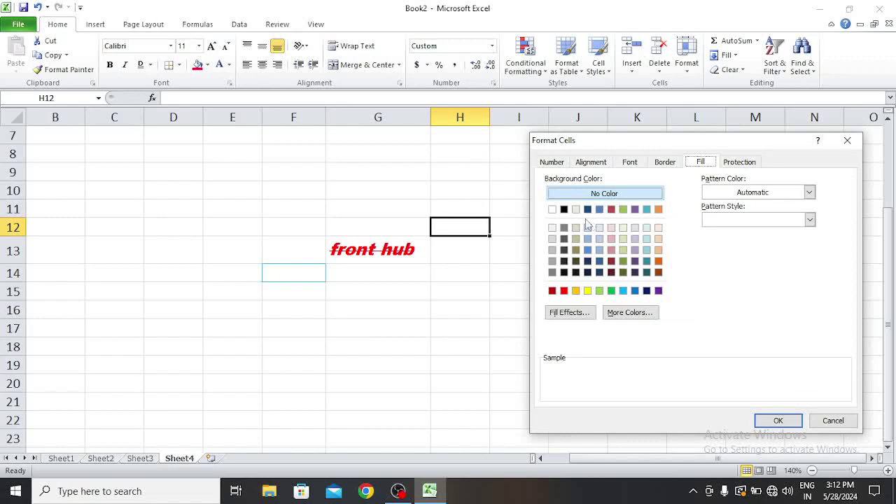
{"action": "left_click", "coordinate": [564, 291]}
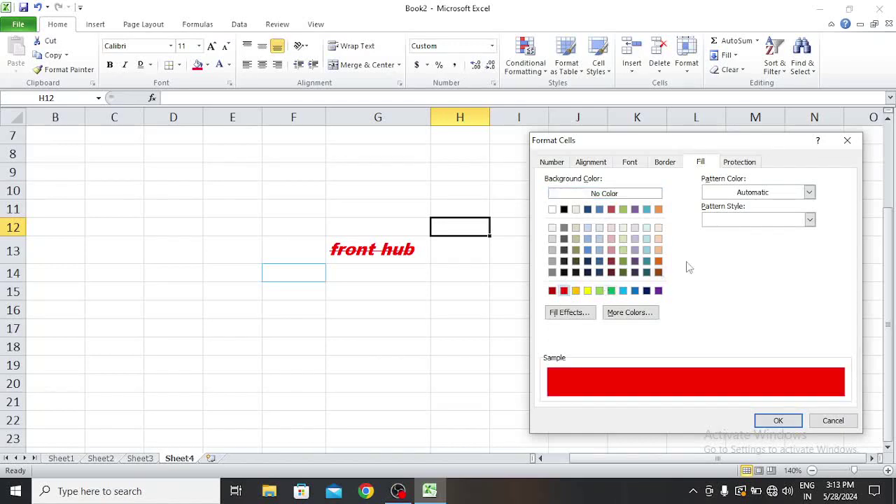
{"action": "left_click", "coordinate": [750, 193]}
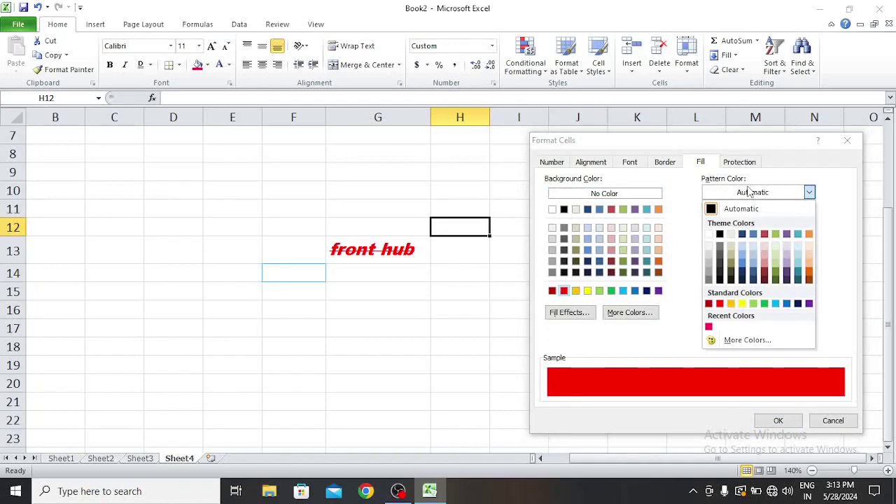
{"action": "left_click", "coordinate": [721, 306]}
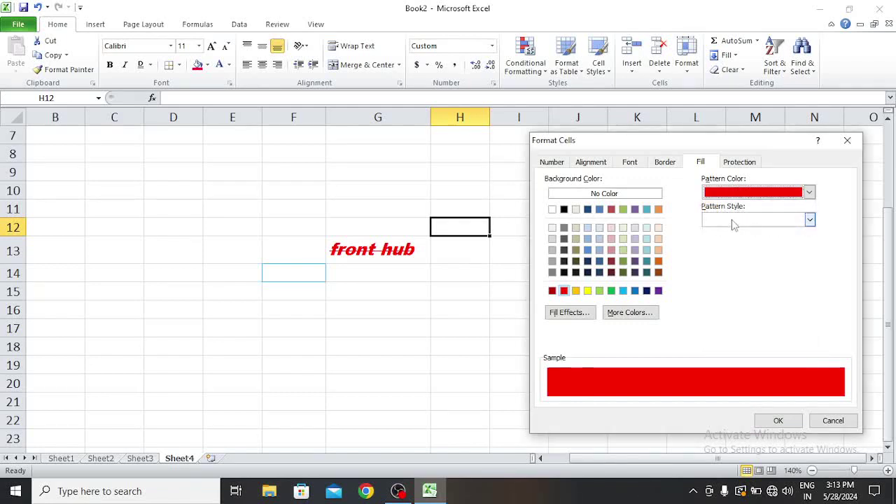
{"action": "left_click", "coordinate": [735, 221]}
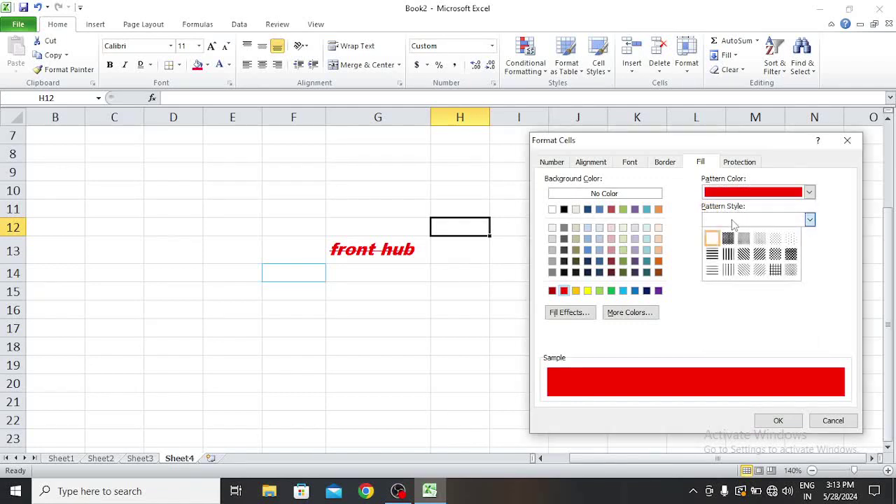
{"action": "left_click", "coordinate": [776, 271]}
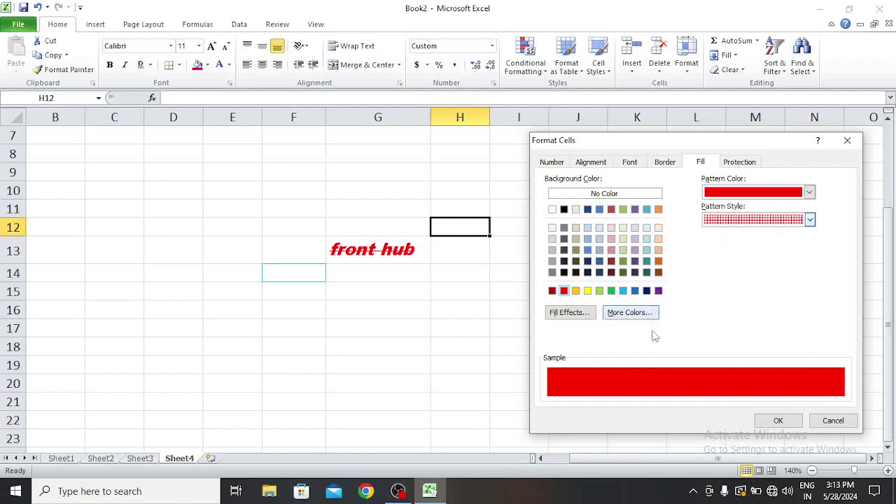
{"action": "left_click", "coordinate": [778, 421]}
{"action": "left_click", "coordinate": [464, 343]}
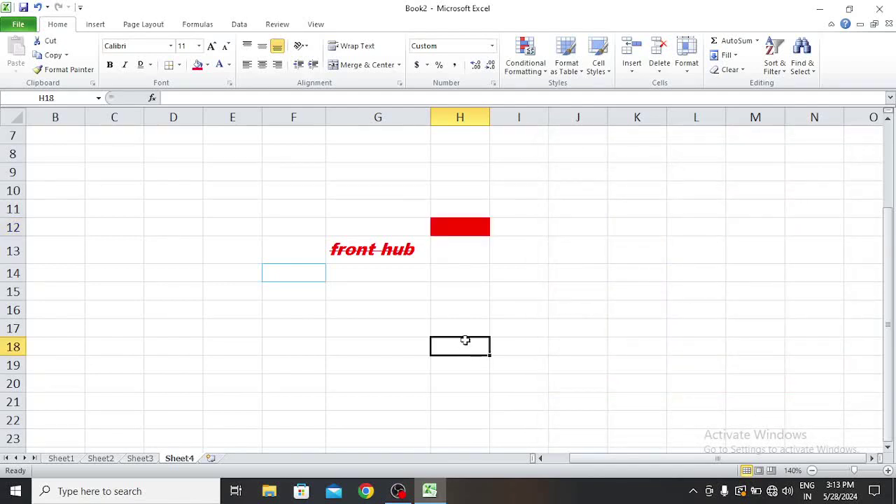
{"action": "left_click", "coordinate": [456, 224]}
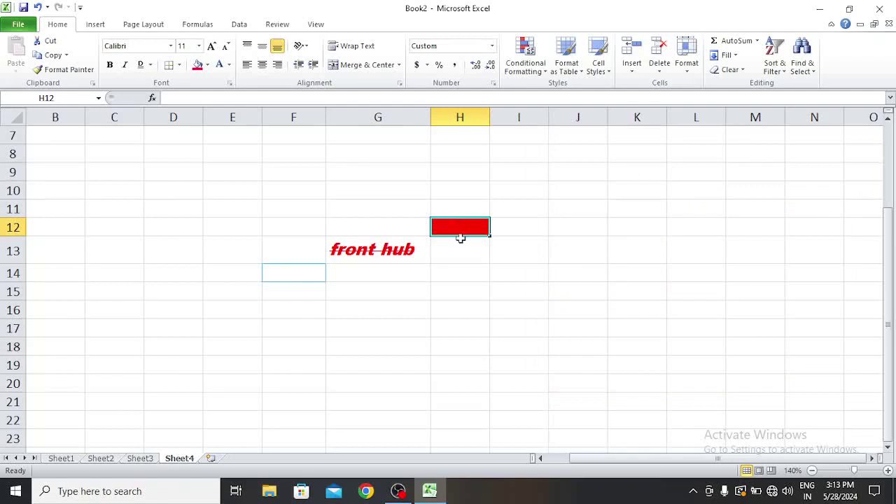
{"action": "left_click", "coordinate": [458, 250]}
{"action": "left_click", "coordinate": [467, 221]}
Open the fill settings of the Format Cells dialog for cell J11.
{"action": "left_click", "coordinate": [573, 209]}
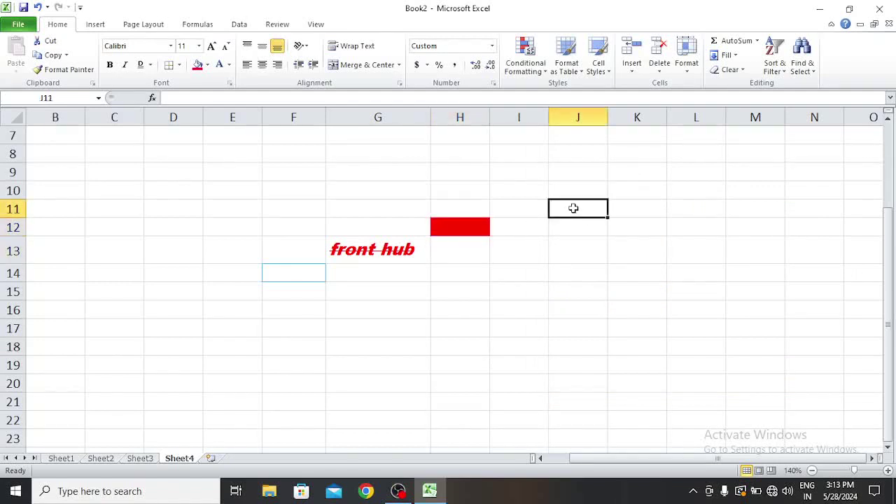
{"action": "left_click", "coordinate": [228, 84]}
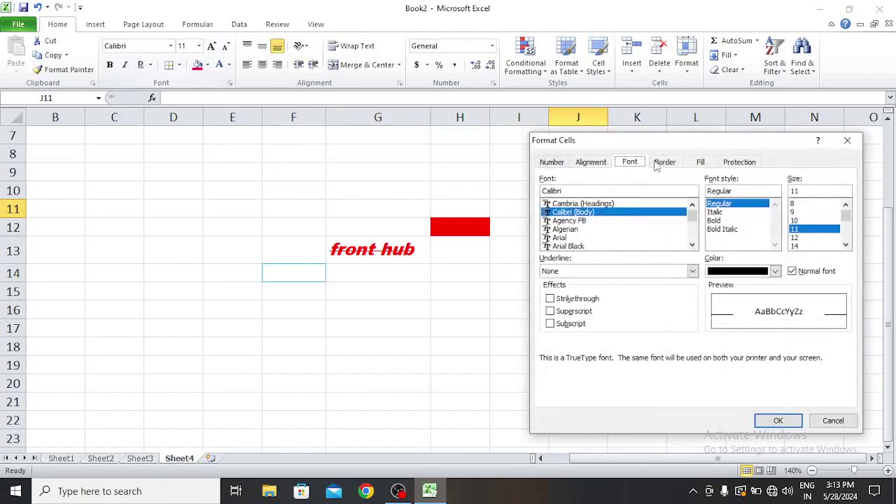
{"action": "left_click_drag", "start_coordinate": [689, 147], "coordinate": [154, 121]}
{"action": "left_click", "coordinate": [165, 136]}
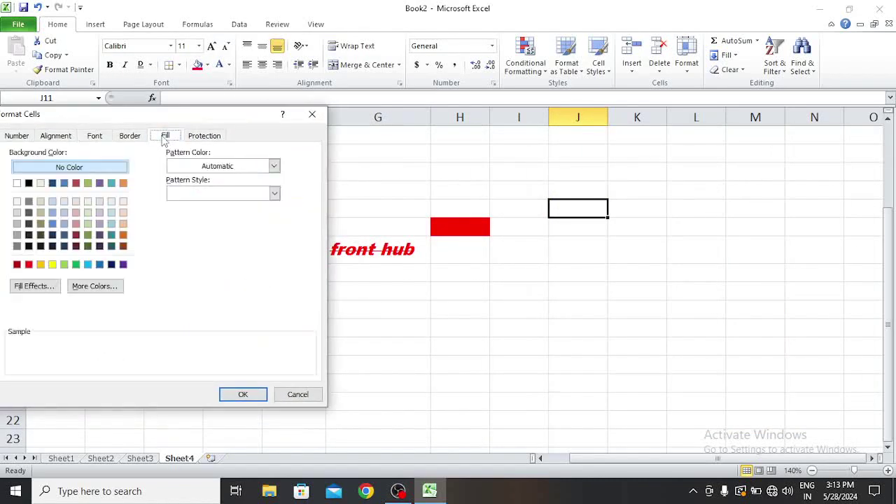
Try a yellow thin horizontal crosshatch pattern as the fill for cell J11.
{"action": "left_click", "coordinate": [202, 194]}
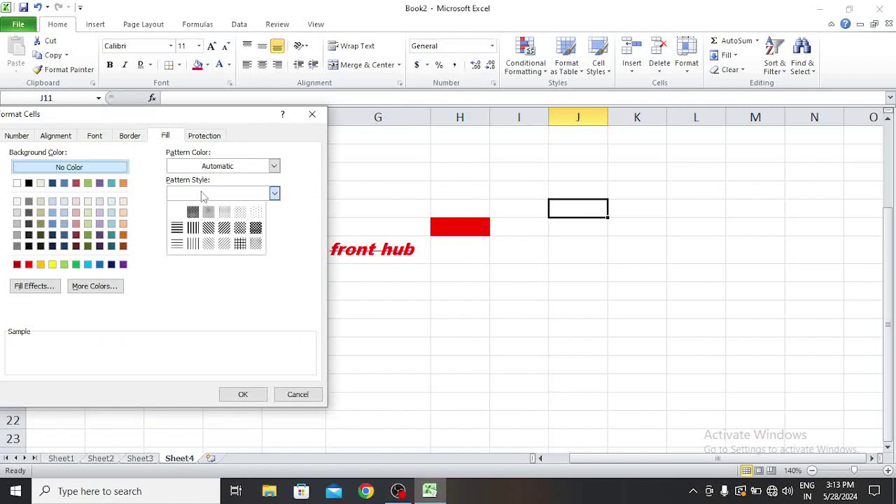
{"action": "left_click", "coordinate": [240, 243]}
{"action": "left_click", "coordinate": [235, 169]}
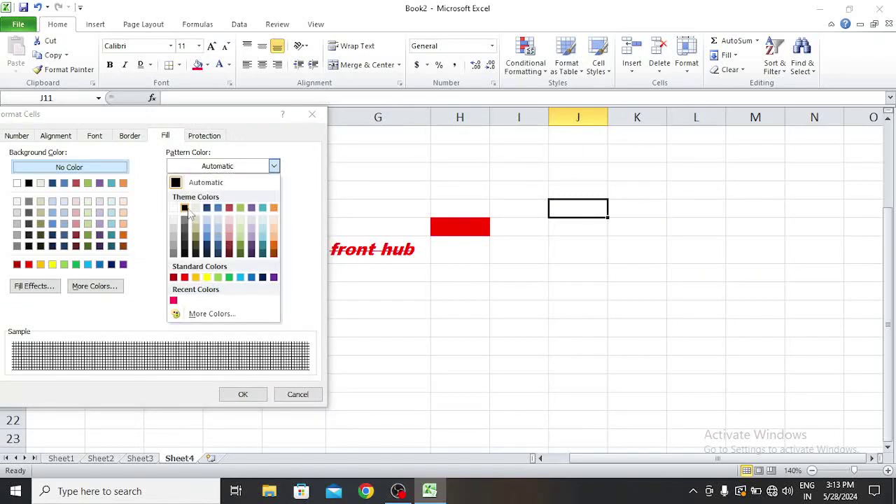
{"action": "left_click", "coordinate": [207, 277]}
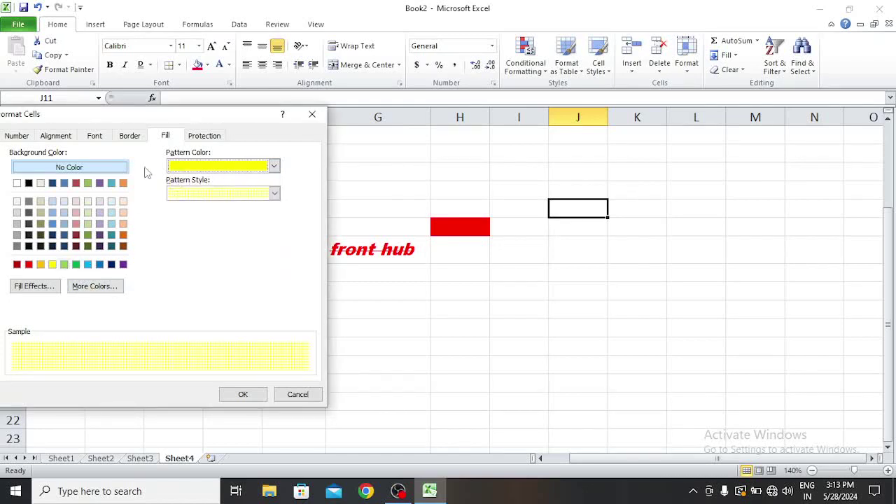
Fill cell J11 with a two-colour gradient from white to blue using the Vertical shading style.
{"action": "left_click_drag", "start_coordinate": [146, 116], "coordinate": [210, 121]}
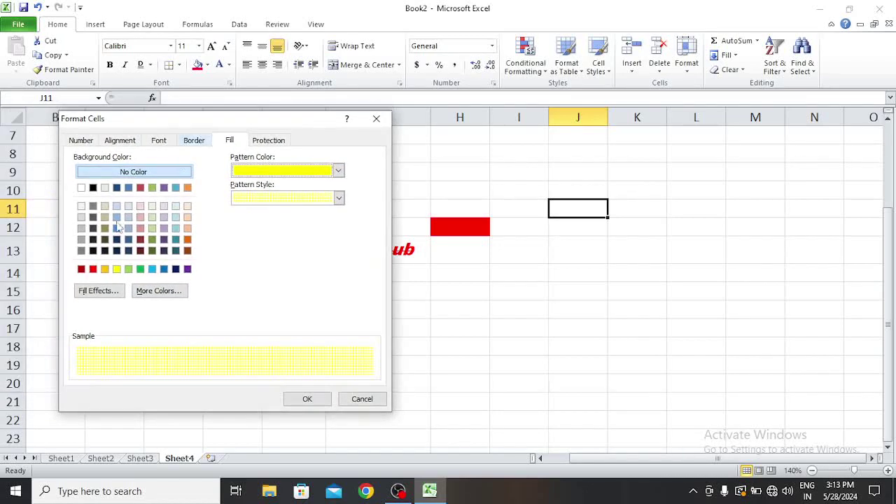
{"action": "left_click", "coordinate": [91, 291]}
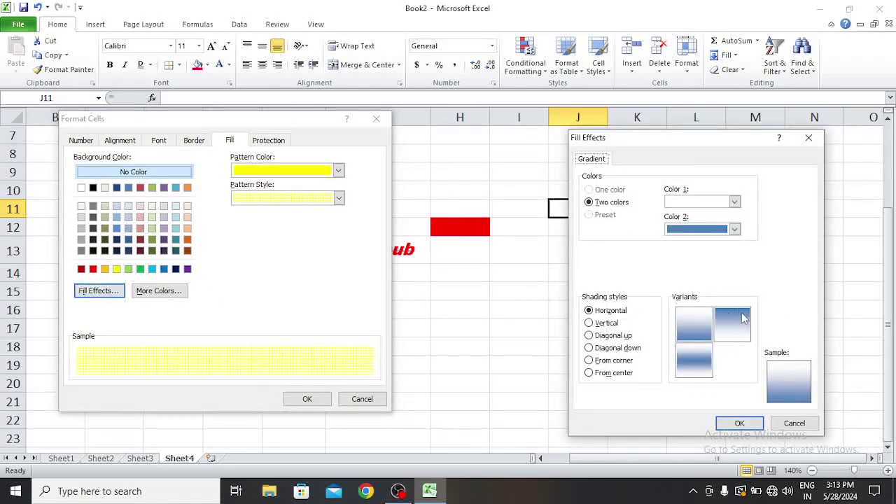
{"action": "left_click", "coordinate": [589, 323]}
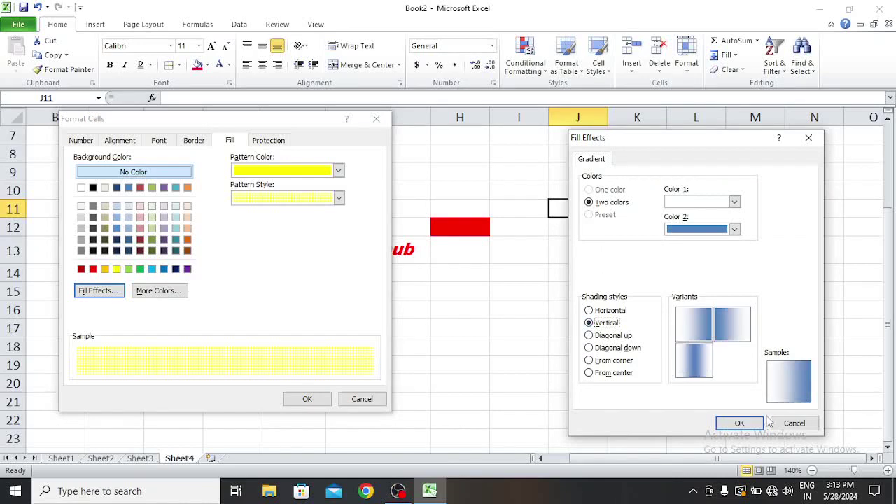
{"action": "left_click", "coordinate": [740, 423]}
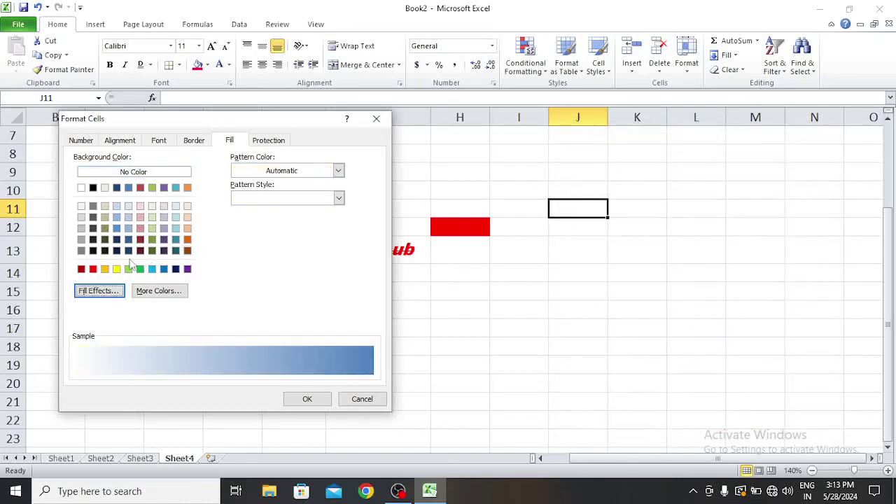
{"action": "left_click", "coordinate": [321, 402]}
{"action": "left_click", "coordinate": [614, 304]}
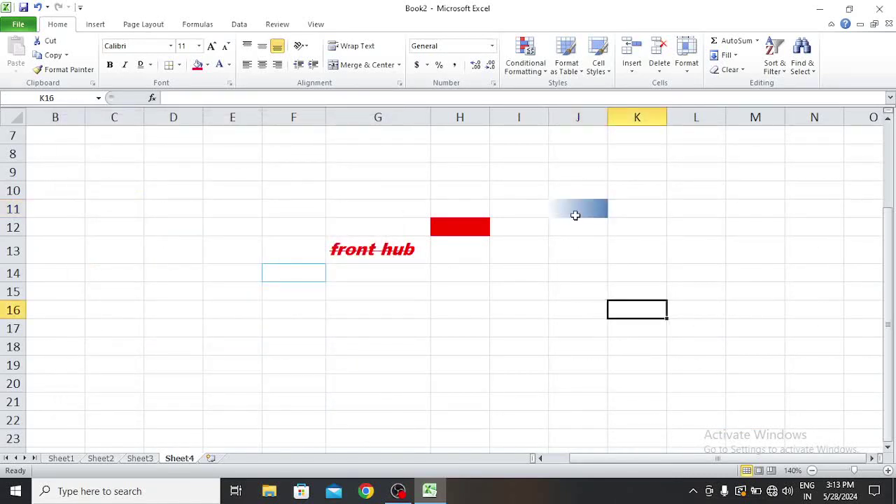
{"action": "left_click", "coordinate": [573, 211]}
{"action": "left_click", "coordinate": [576, 266]}
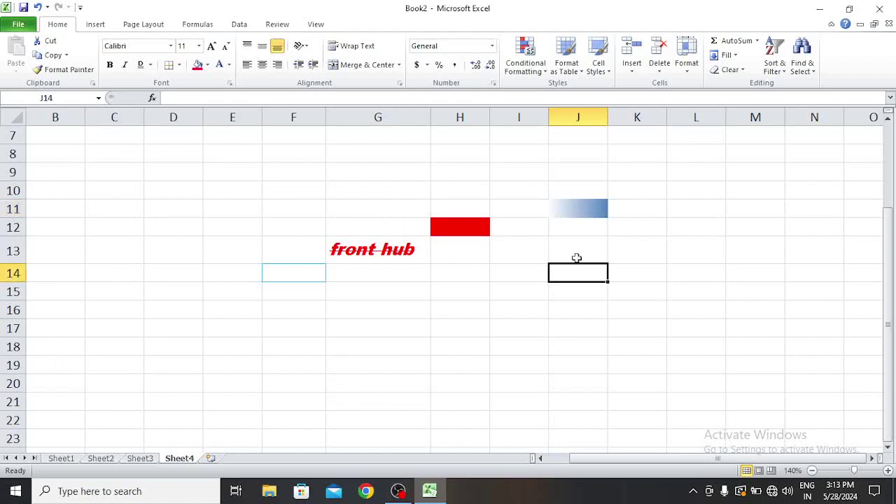
Review the fill, border, font, alignment and number settings of cell J11 in Format Cells, and close the dialog.
{"action": "left_click", "coordinate": [584, 212]}
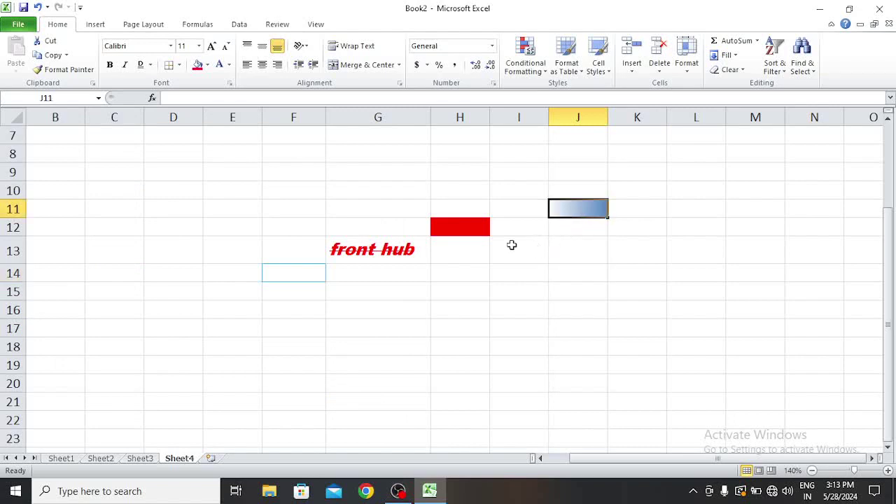
{"action": "left_click", "coordinate": [229, 83]}
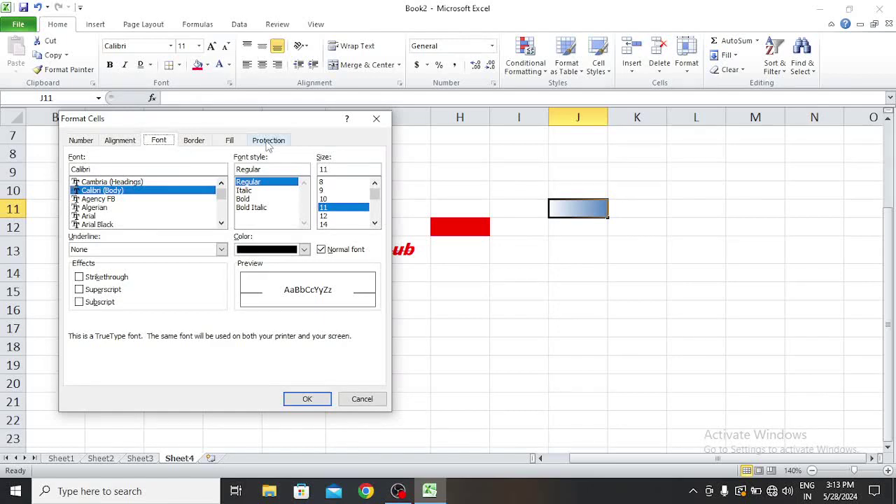
{"action": "left_click", "coordinate": [230, 140]}
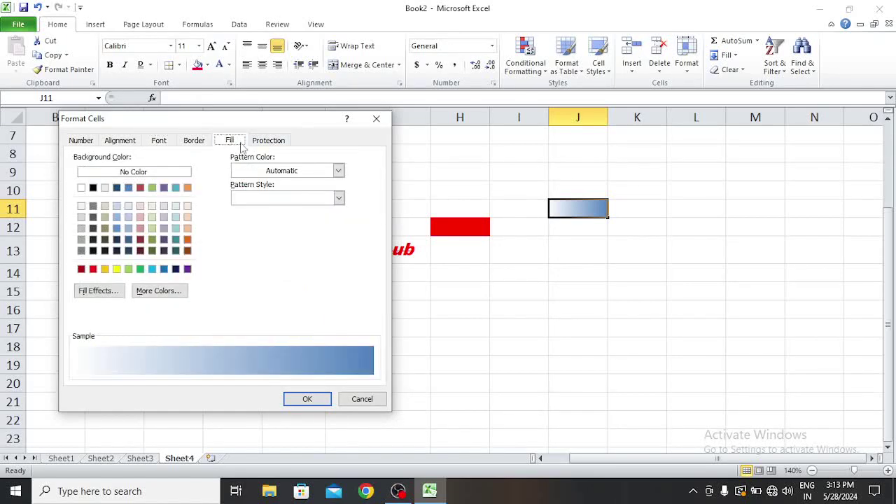
{"action": "left_click", "coordinate": [196, 142]}
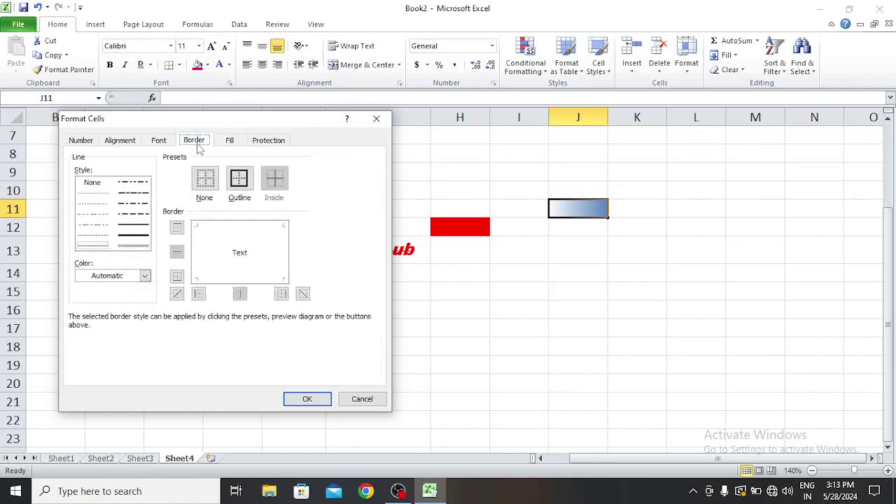
{"action": "left_click", "coordinate": [159, 141]}
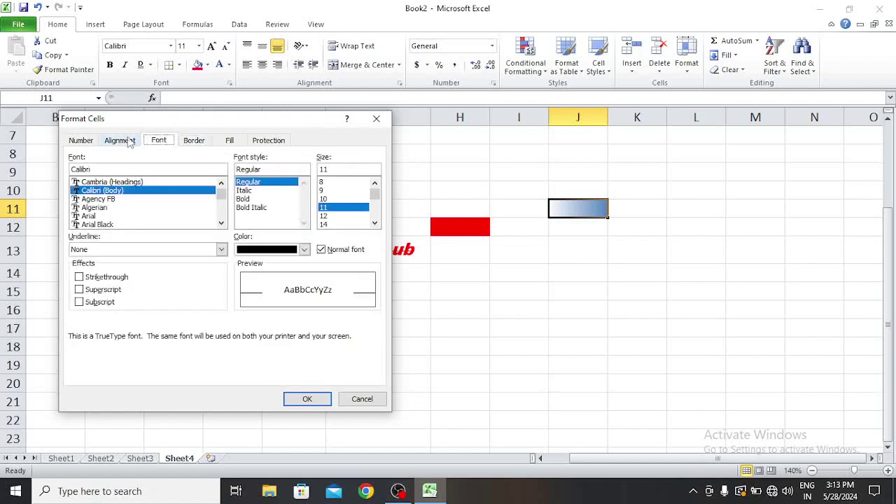
{"action": "left_click", "coordinate": [115, 142]}
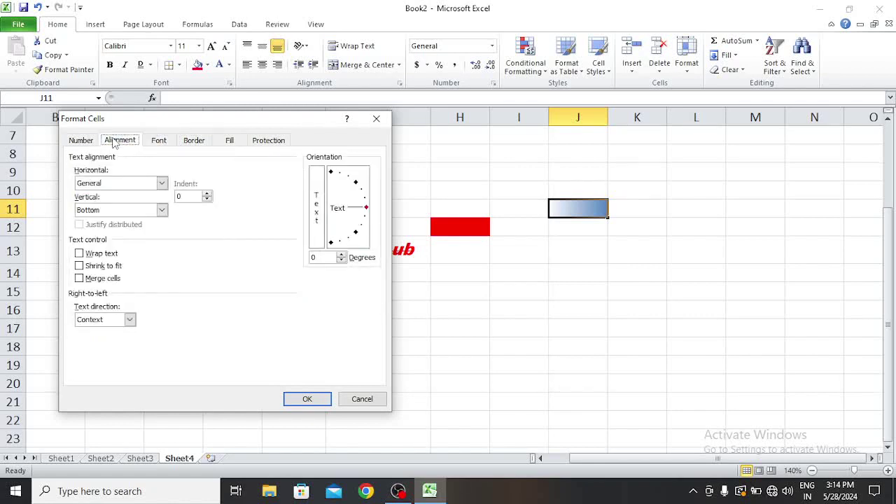
{"action": "left_click", "coordinate": [81, 142]}
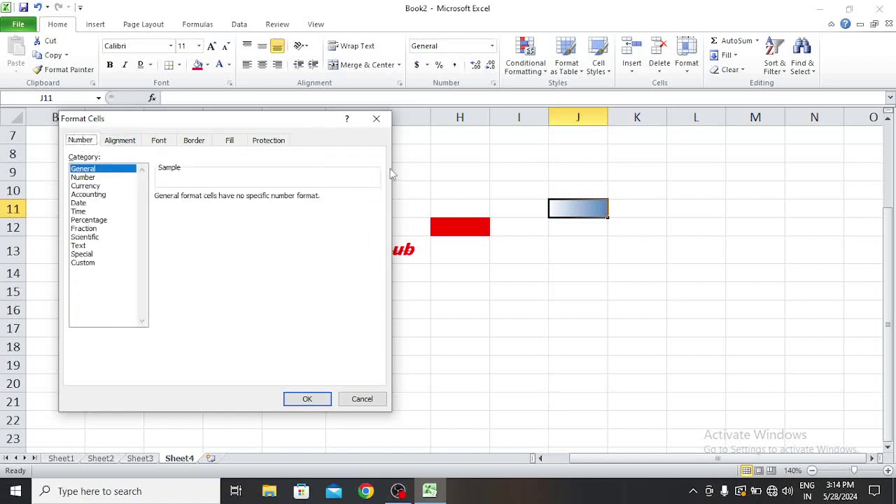
{"action": "left_click", "coordinate": [376, 119]}
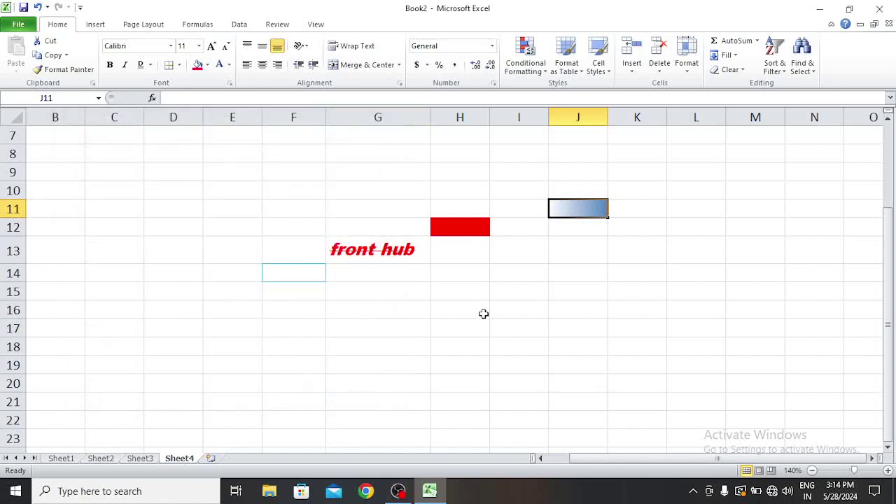